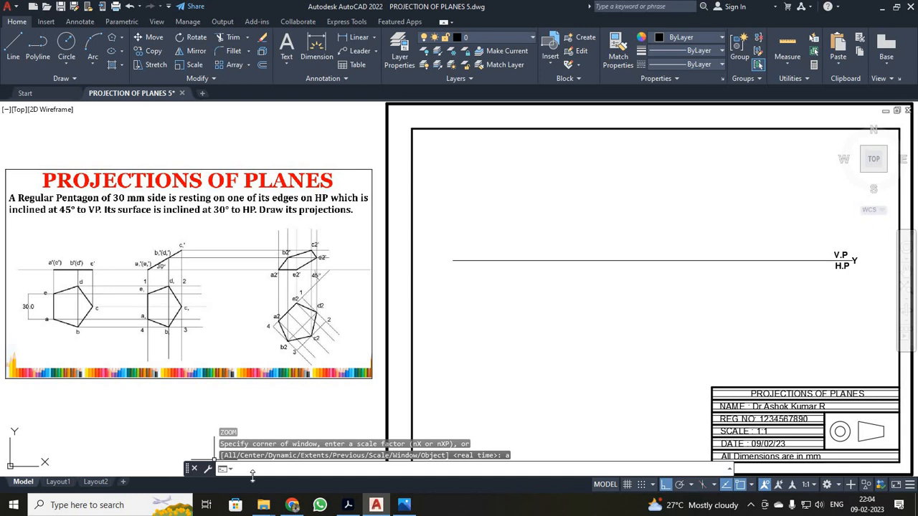
Add a bold multiline text label X in the empty area above the start of the reference line
{"action": "left_click", "coordinate": [286, 48]}
{"action": "left_click", "coordinate": [460, 190]}
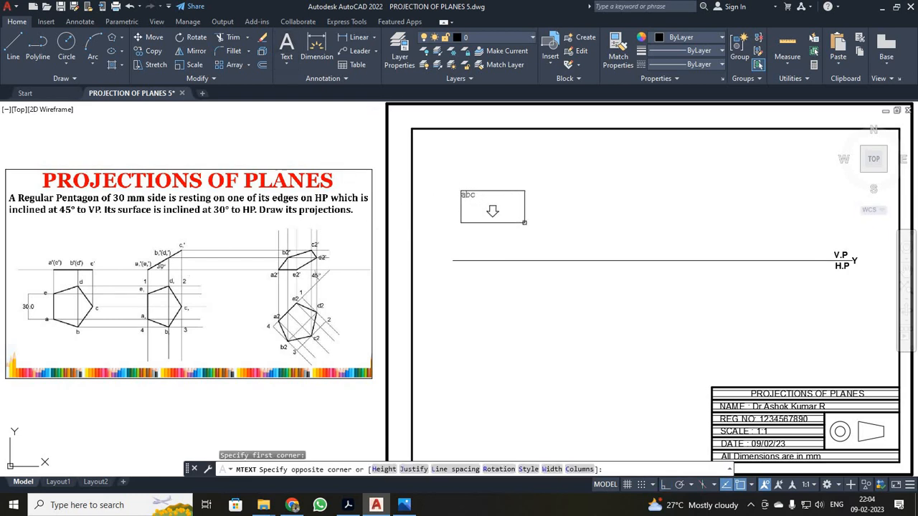
{"action": "left_click", "coordinate": [540, 223]}
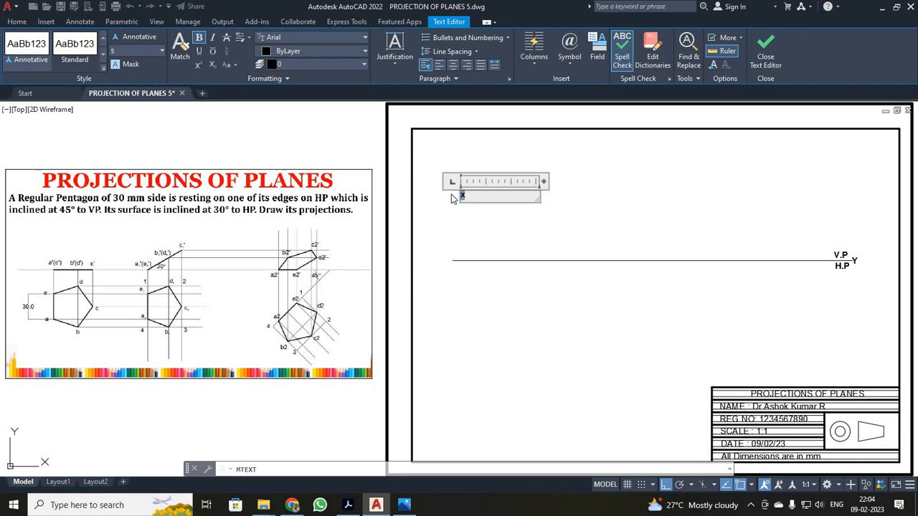
{"action": "left_click", "coordinate": [766, 49]}
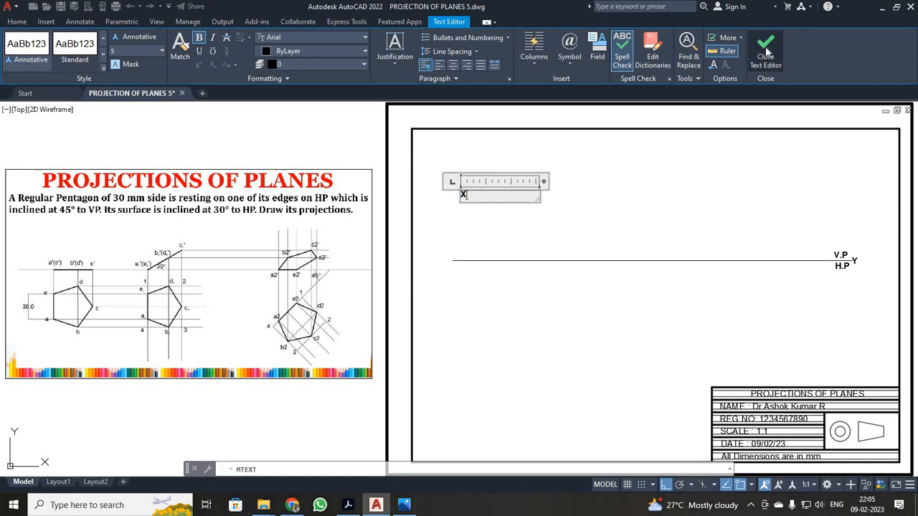
Move the X label just beyond the reference line's left end, with Ortho switched off for placement and back on after
{"action": "left_click", "coordinate": [464, 193]}
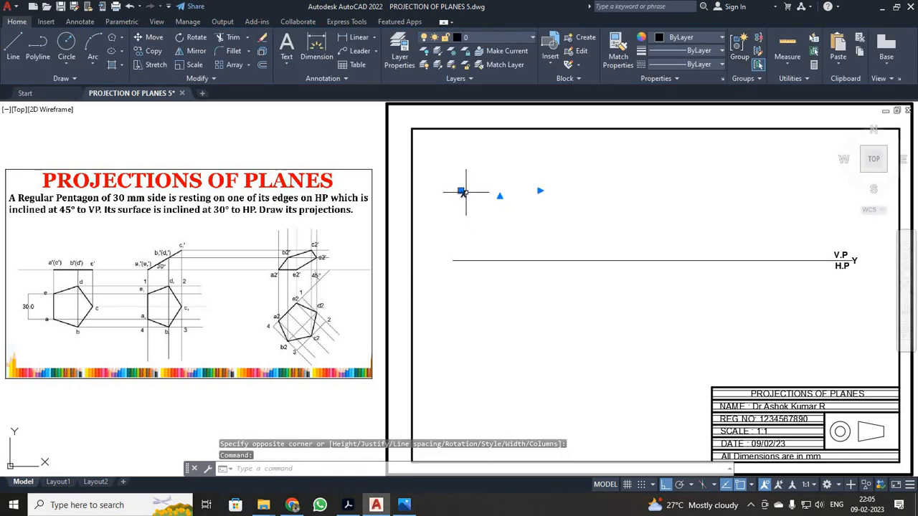
{"action": "type", "text": "m"}
{"action": "key", "text": "Return"}
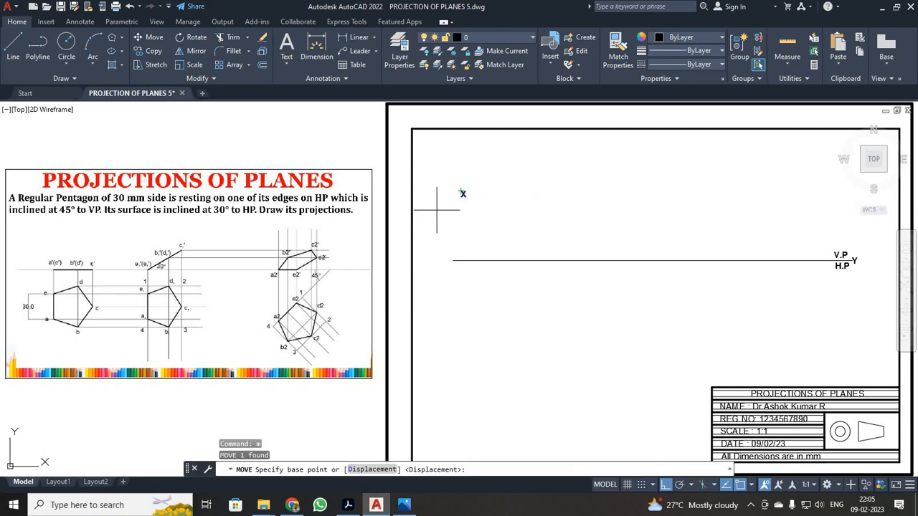
{"action": "left_click", "coordinate": [457, 197]}
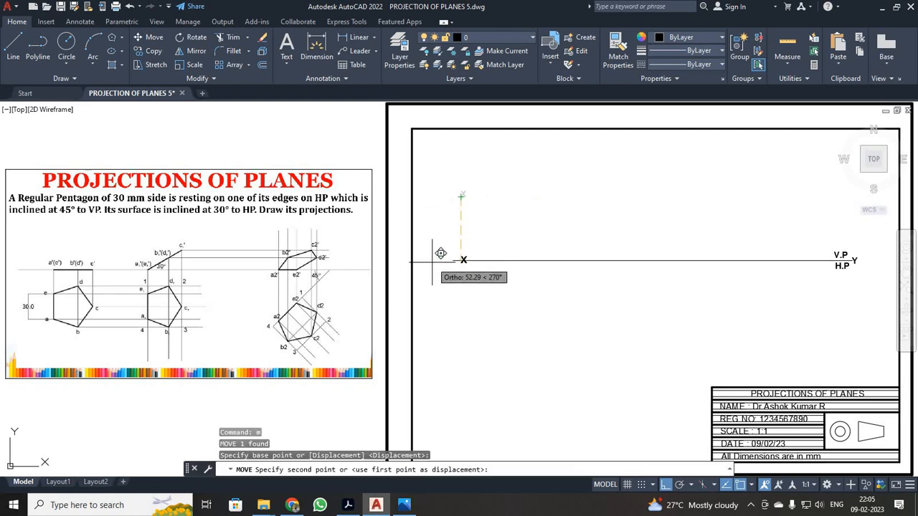
{"action": "key", "text": "F8"}
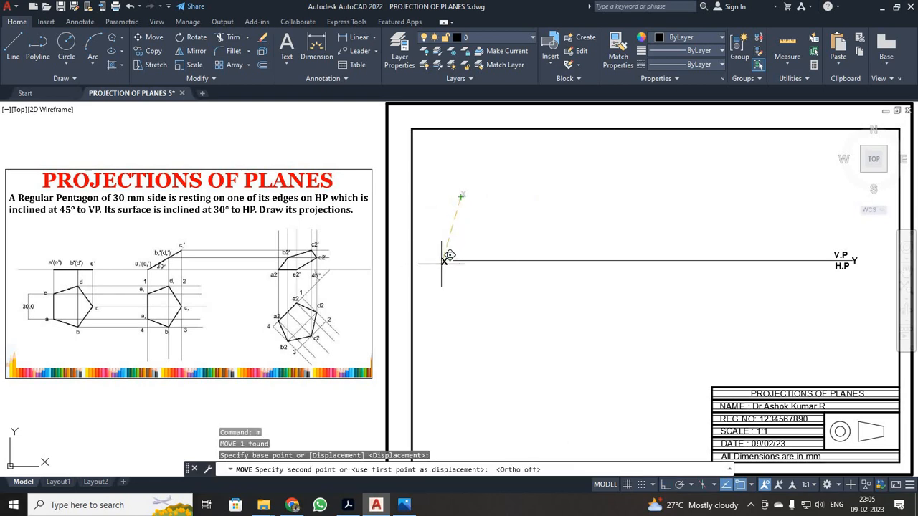
{"action": "key", "text": "Escape"}
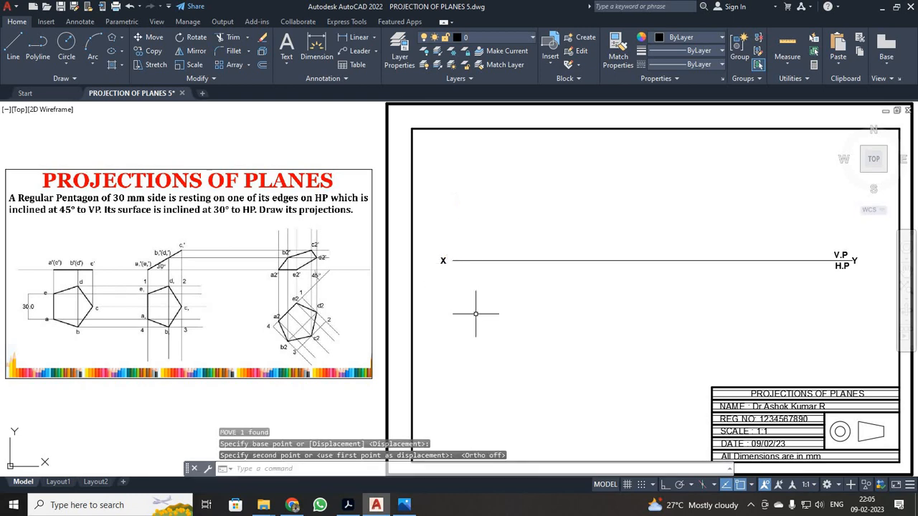
{"action": "key", "text": "F8"}
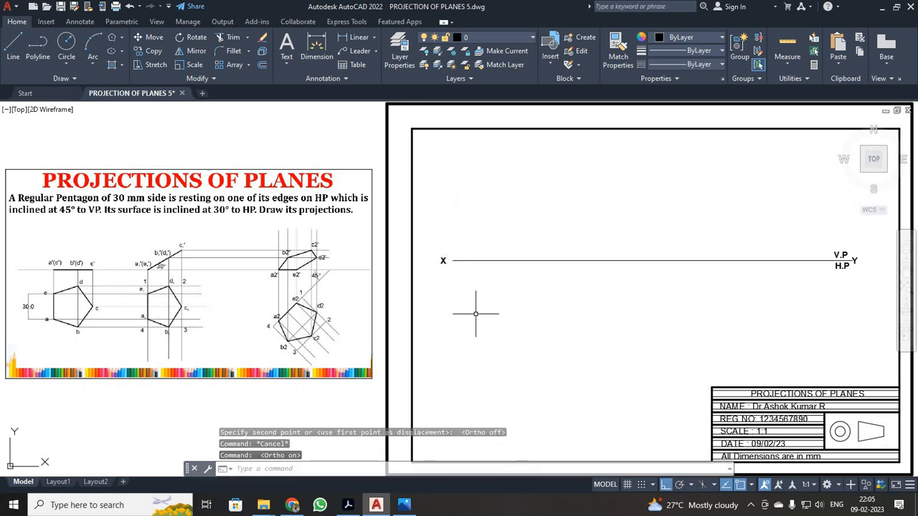
Draw a five-sided polygon by its edge below the reference line, with a vertical 30 mm edge near X
{"action": "left_click", "coordinate": [123, 39]}
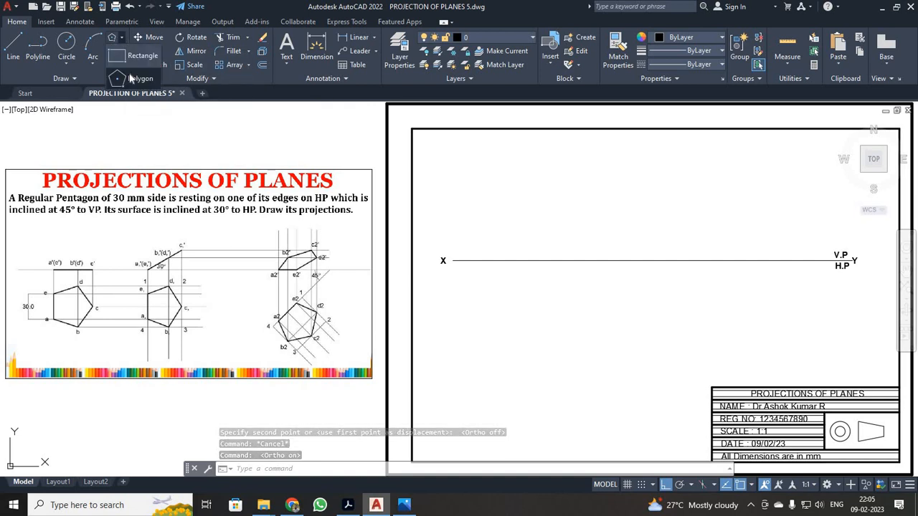
{"action": "left_click", "coordinate": [132, 79]}
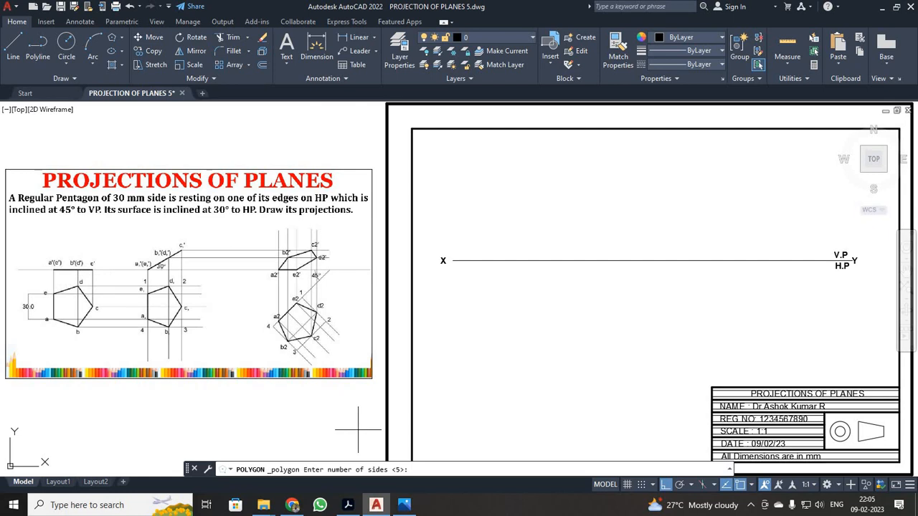
{"action": "key", "text": "Return"}
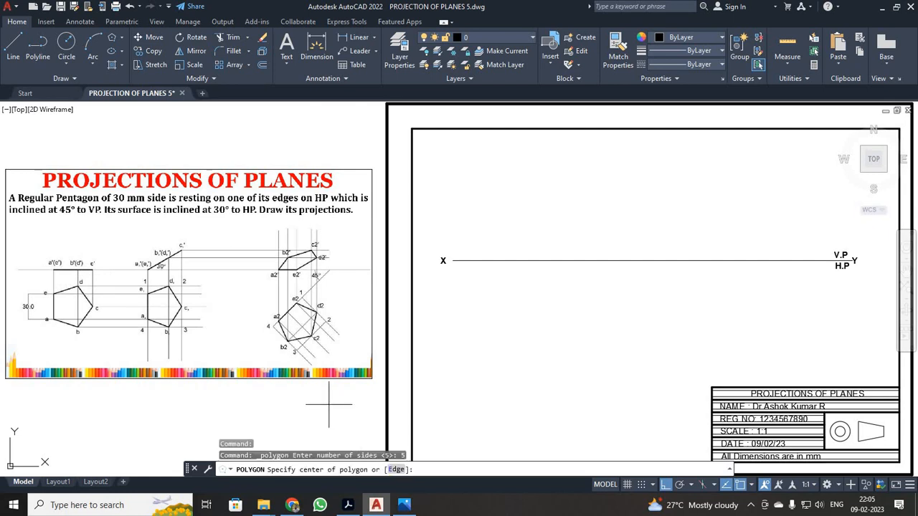
{"action": "key", "text": "Return"}
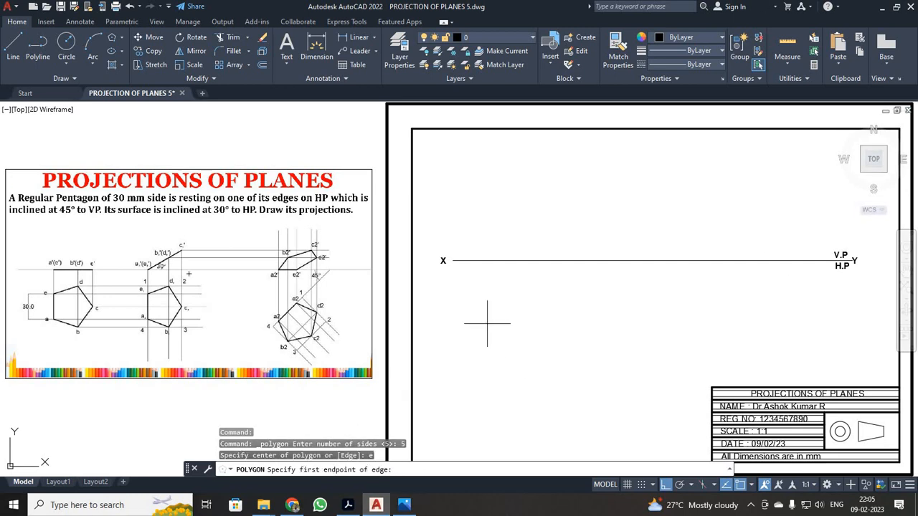
{"action": "left_click", "coordinate": [473, 287]}
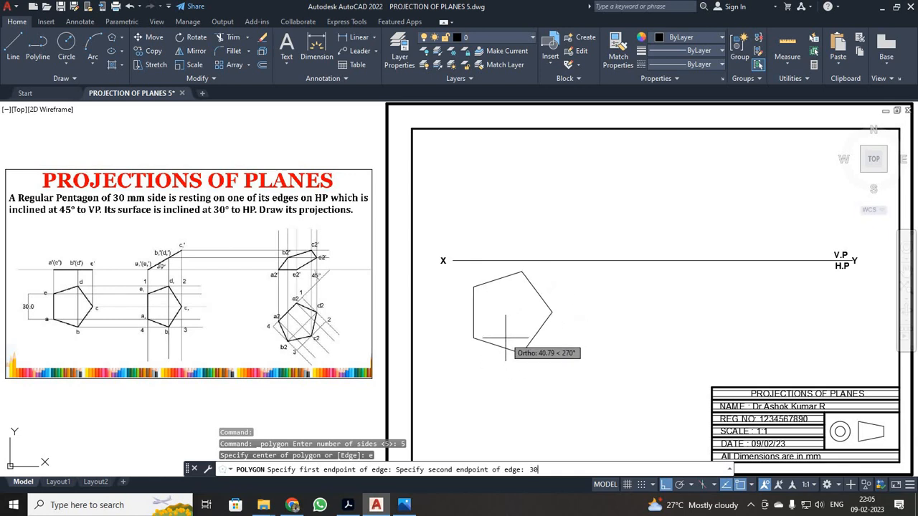
{"action": "key", "text": "Return"}
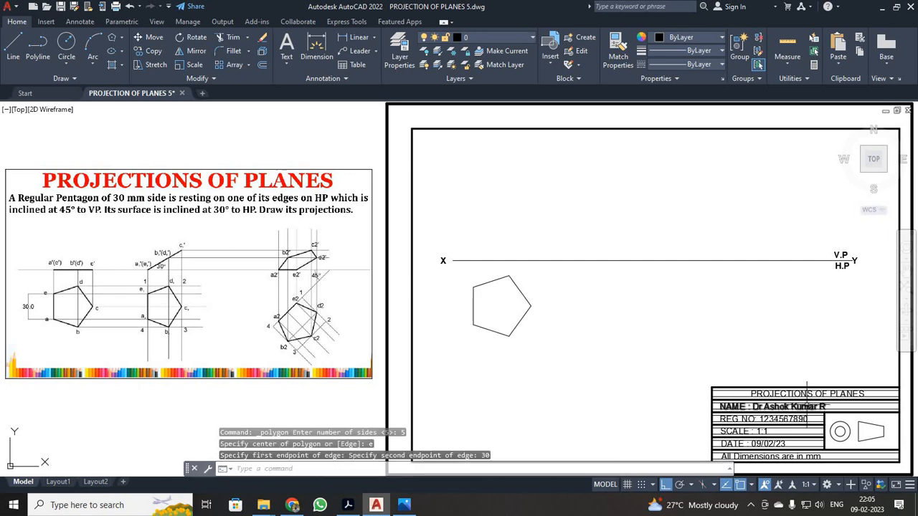
{"action": "scroll", "coordinate": [544, 343], "scroll_direction": "up", "scroll_amount": 2}
{"action": "scroll", "coordinate": [543, 343], "scroll_direction": "down", "scroll_amount": 2}
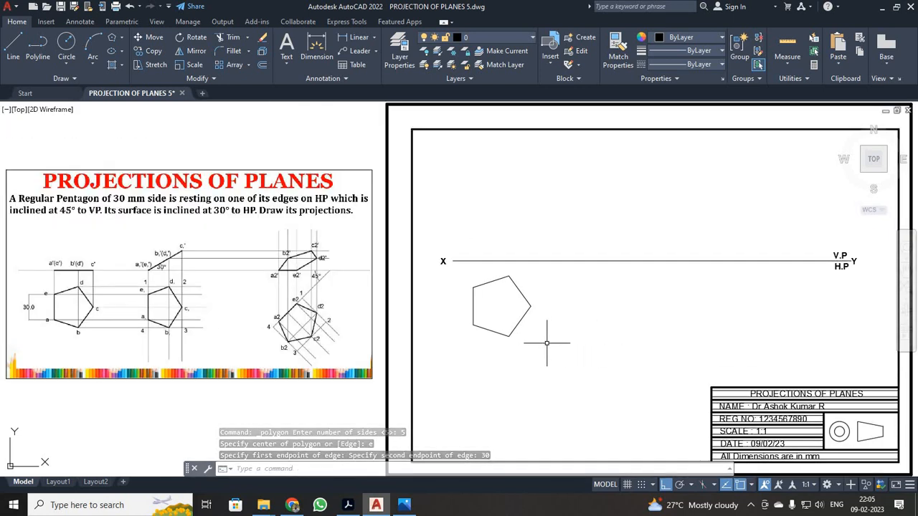
Make sure Display Lineweight is enabled in the lineweight settings
{"action": "left_click", "coordinate": [520, 322]}
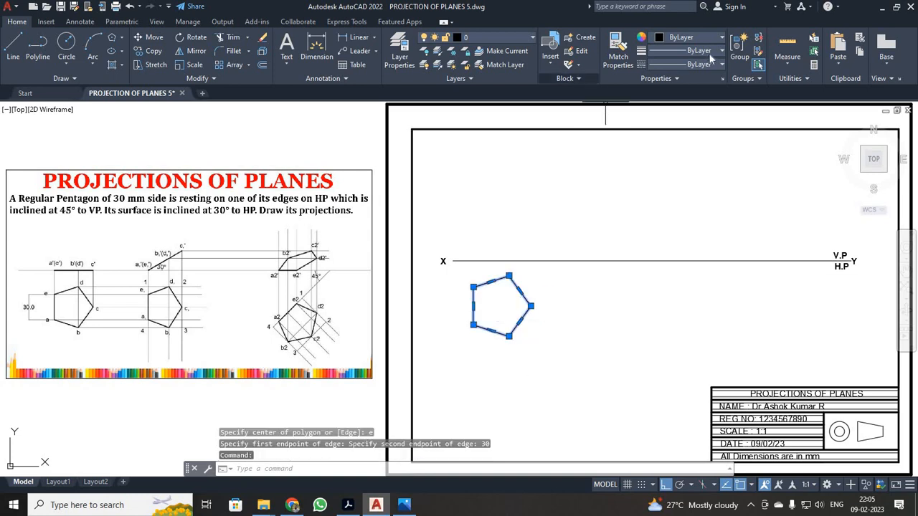
{"action": "left_click", "coordinate": [688, 51]}
{"action": "scroll", "coordinate": [687, 208], "scroll_direction": "down", "scroll_amount": 2}
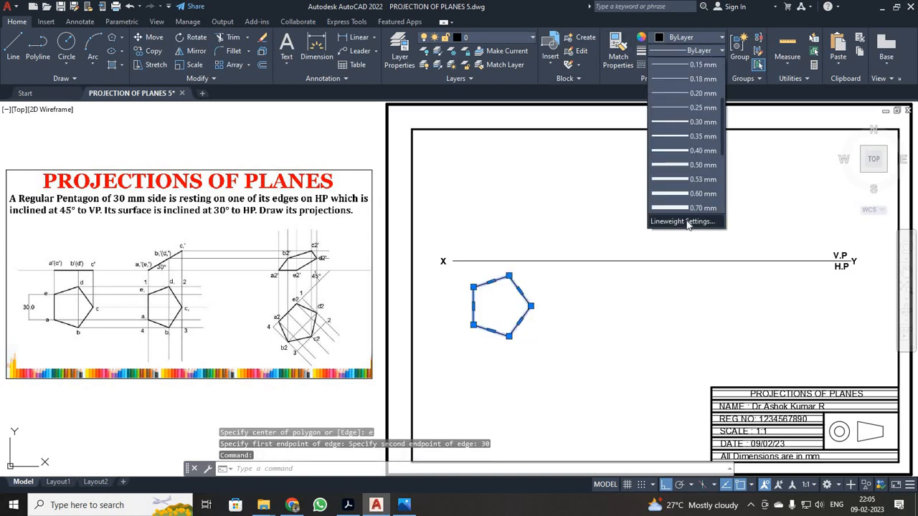
{"action": "left_click", "coordinate": [682, 220]}
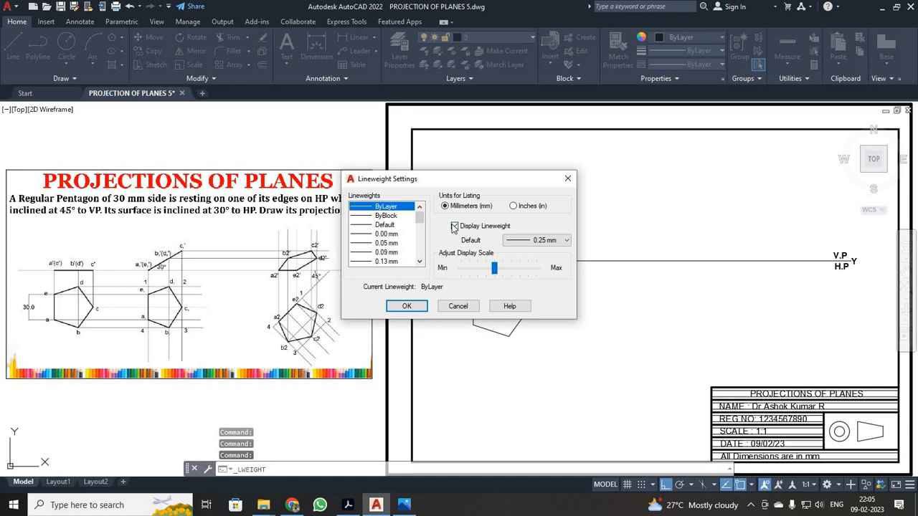
{"action": "left_click", "coordinate": [453, 227]}
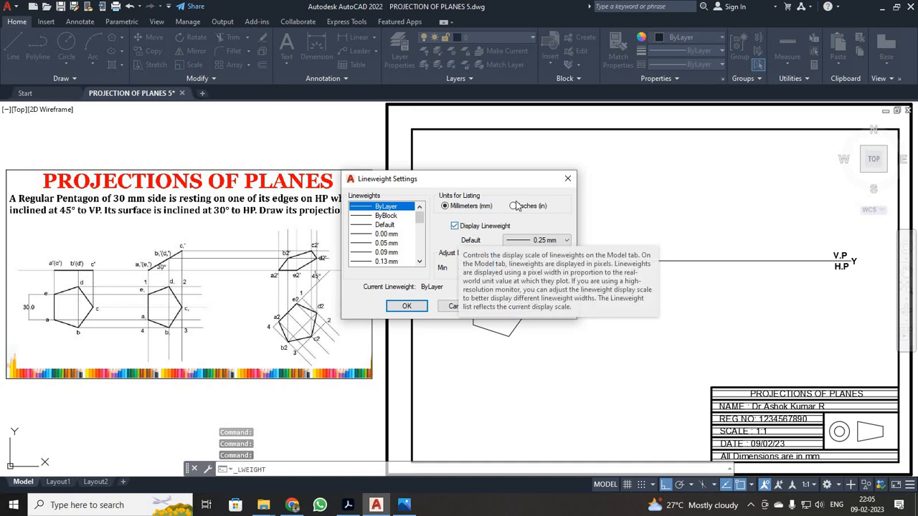
{"action": "left_click", "coordinate": [406, 306]}
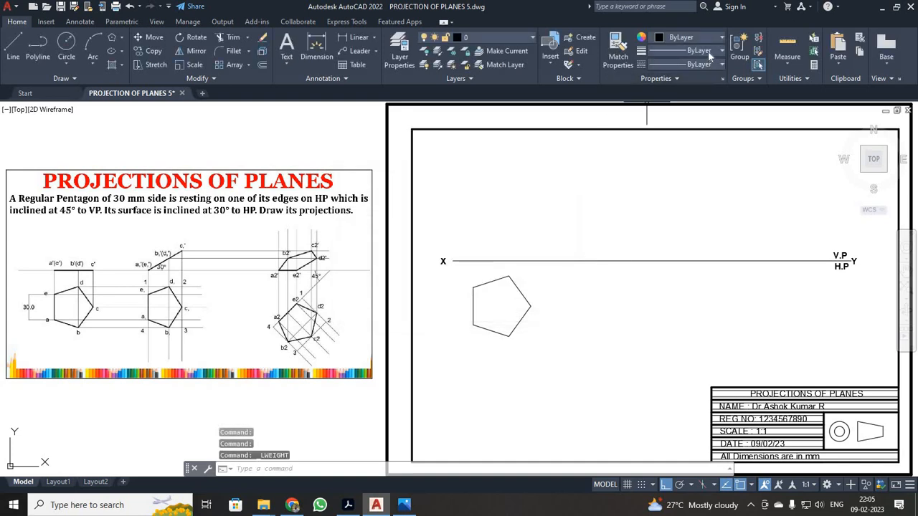
Set the current lineweight to 0.35 mm without any object selected
{"action": "left_click", "coordinate": [708, 56]}
{"action": "scroll", "coordinate": [686, 194], "scroll_direction": "down", "scroll_amount": 1}
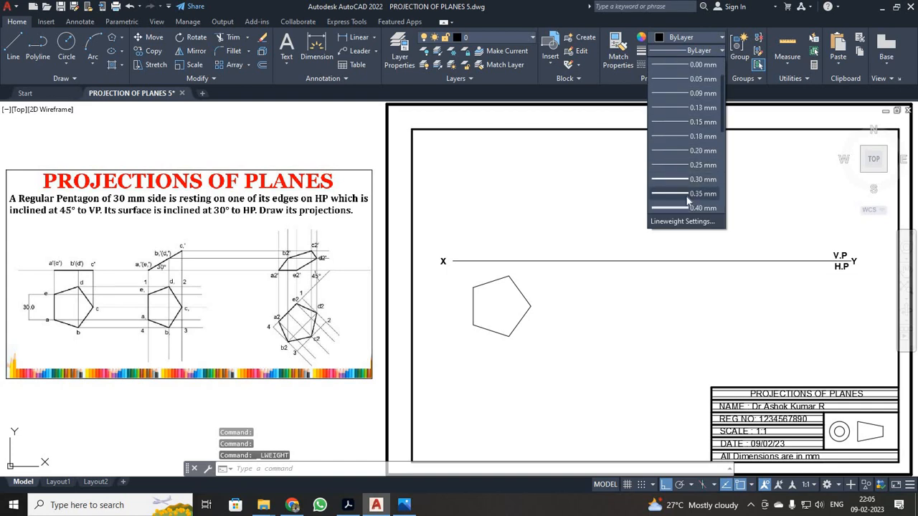
{"action": "left_click", "coordinate": [687, 195]}
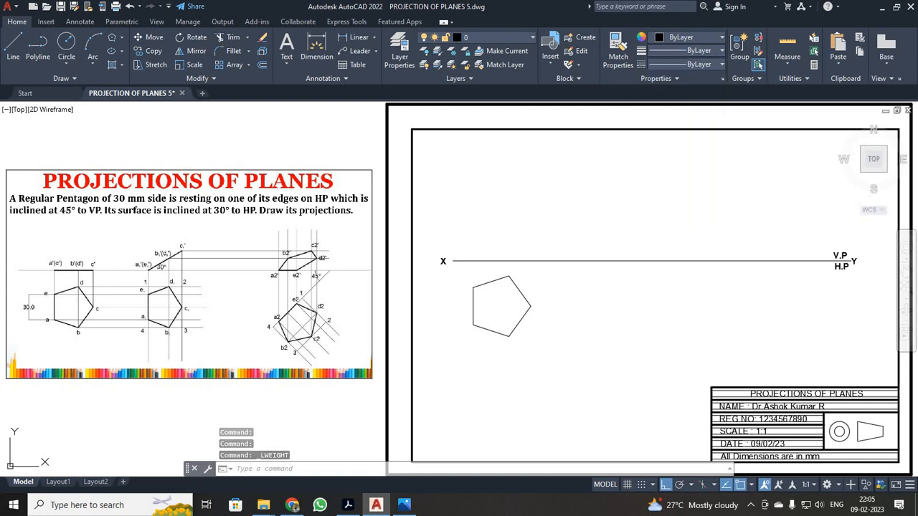
Set the pentagon's lineweight to 0.35 mm and clear the selection
{"action": "left_click", "coordinate": [518, 287]}
{"action": "left_click", "coordinate": [706, 50]}
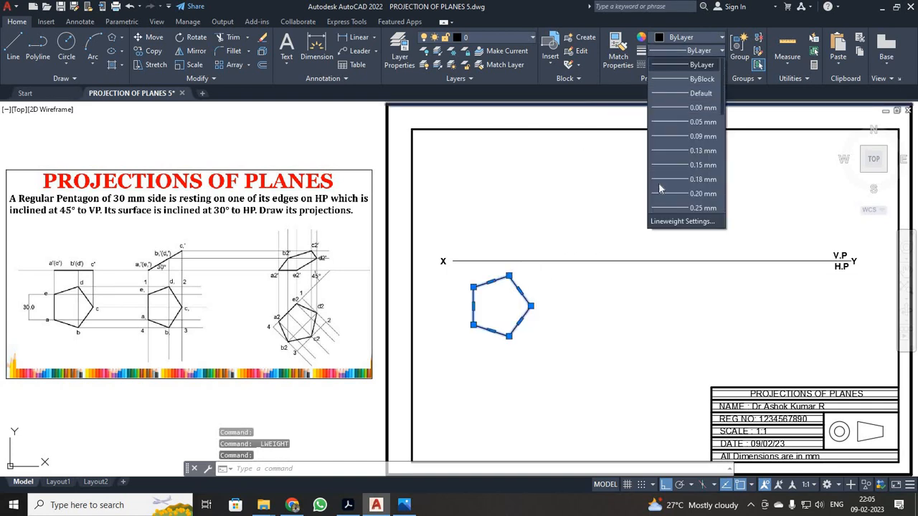
{"action": "scroll", "coordinate": [671, 186], "scroll_direction": "down", "scroll_amount": 1}
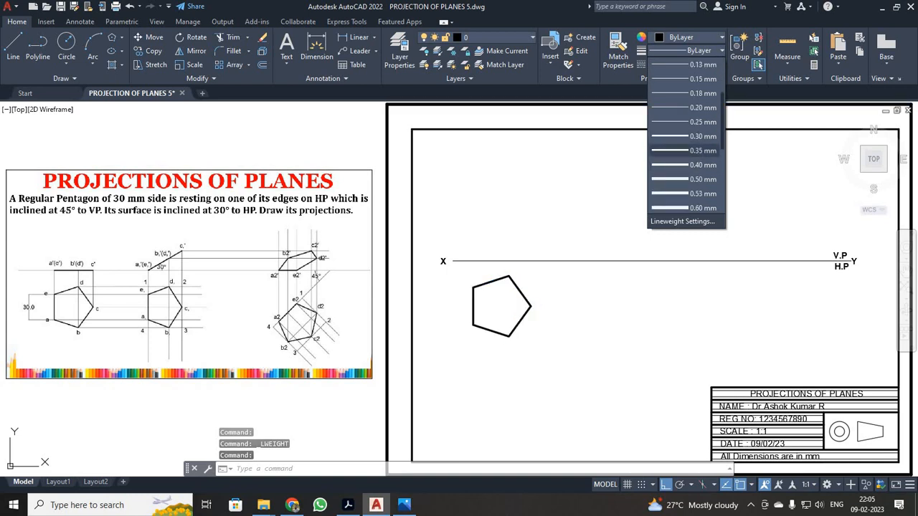
{"action": "left_click", "coordinate": [686, 194]}
{"action": "left_click", "coordinate": [648, 327]}
{"action": "key", "text": "Escape"}
{"action": "key", "text": "Escape"}
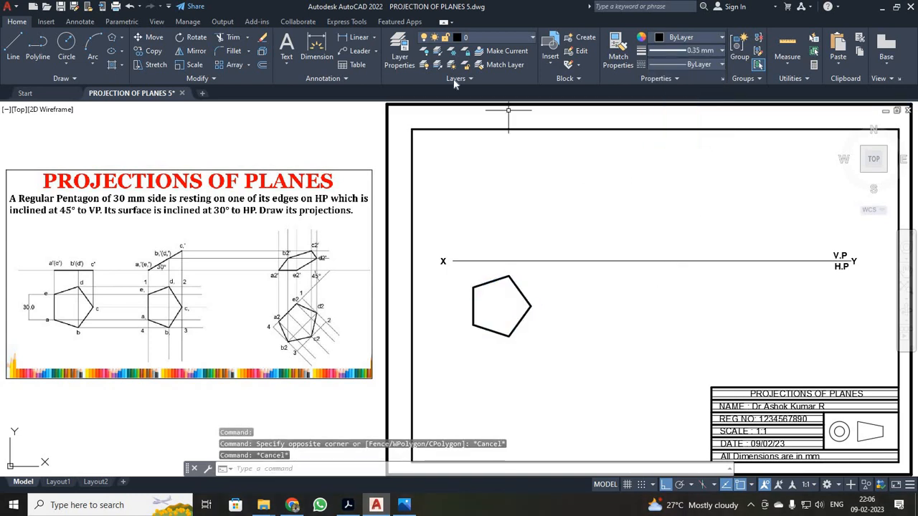
Reset the current lineweight for new objects to ByLayer
{"action": "left_click", "coordinate": [695, 52]}
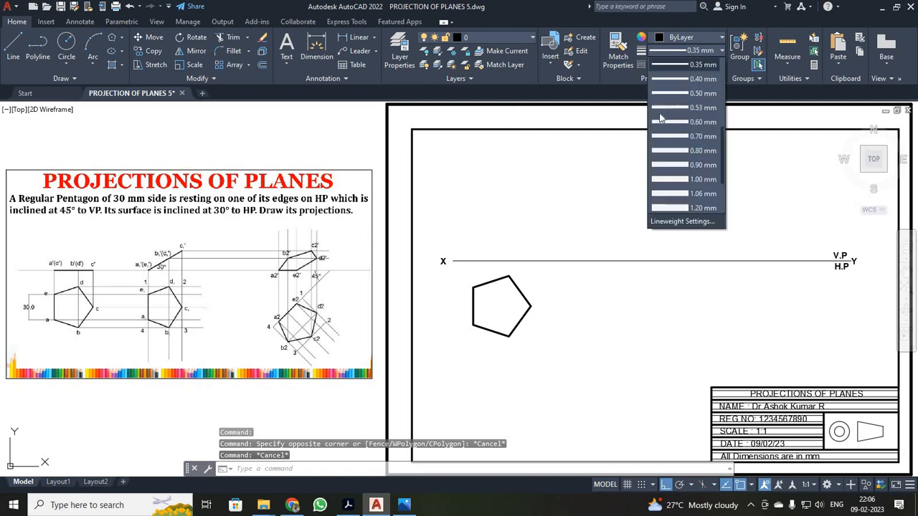
{"action": "scroll", "coordinate": [657, 124], "scroll_direction": "up", "scroll_amount": 4}
{"action": "left_click", "coordinate": [681, 65]}
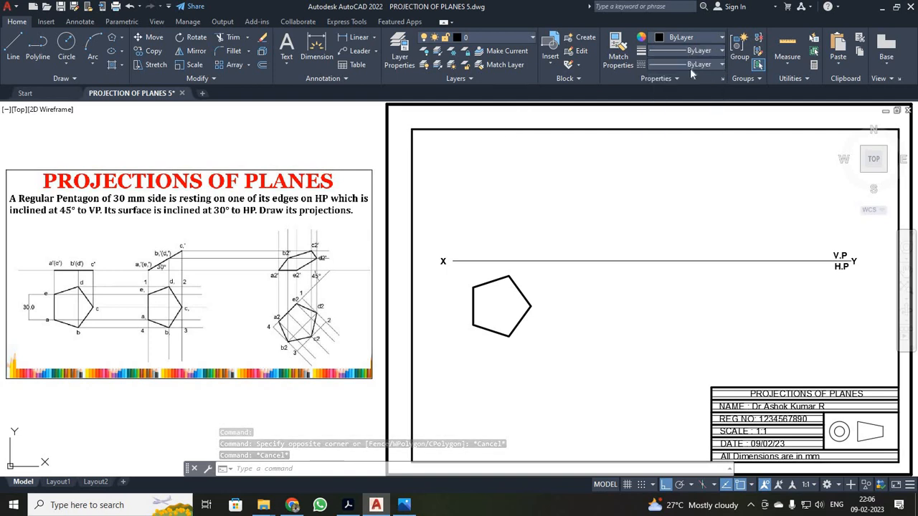
Add a multiline text label a in the empty area above the reference line and pentagon
{"action": "left_click", "coordinate": [286, 44]}
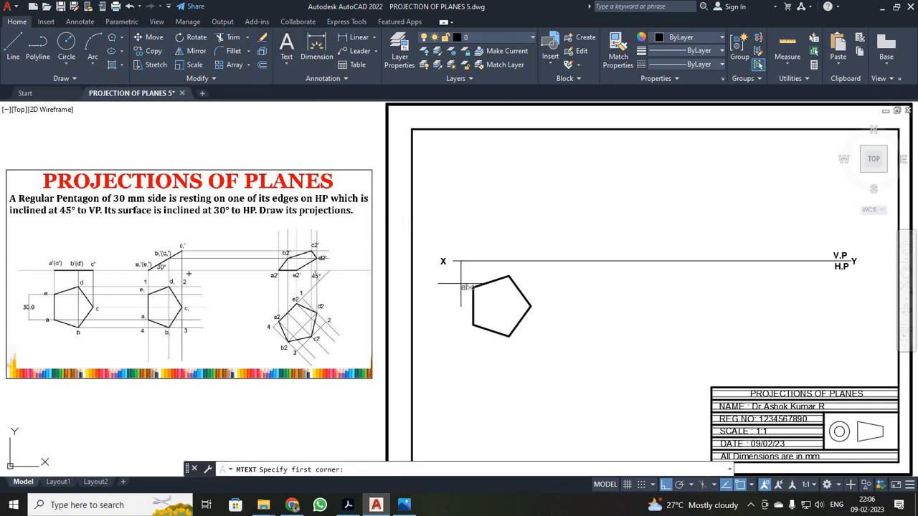
{"action": "left_click", "coordinate": [494, 181]}
{"action": "left_click", "coordinate": [540, 202]}
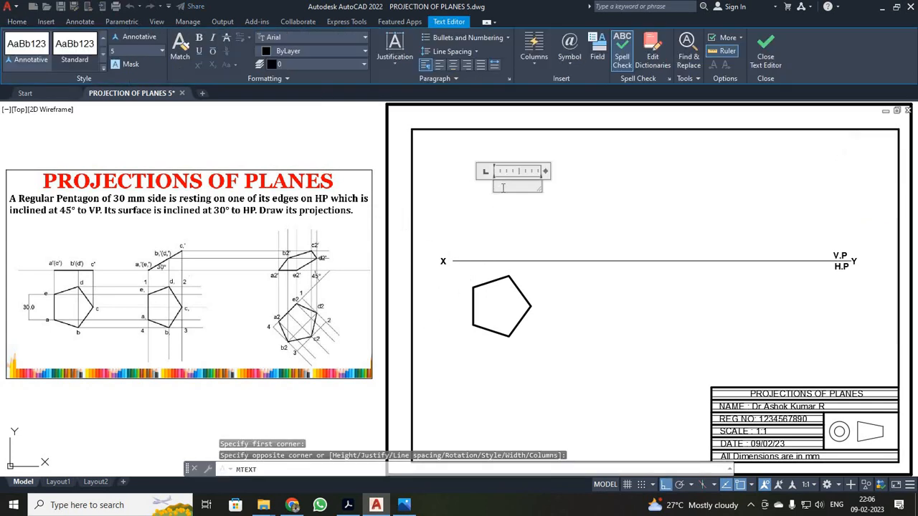
{"action": "left_click", "coordinate": [770, 63]}
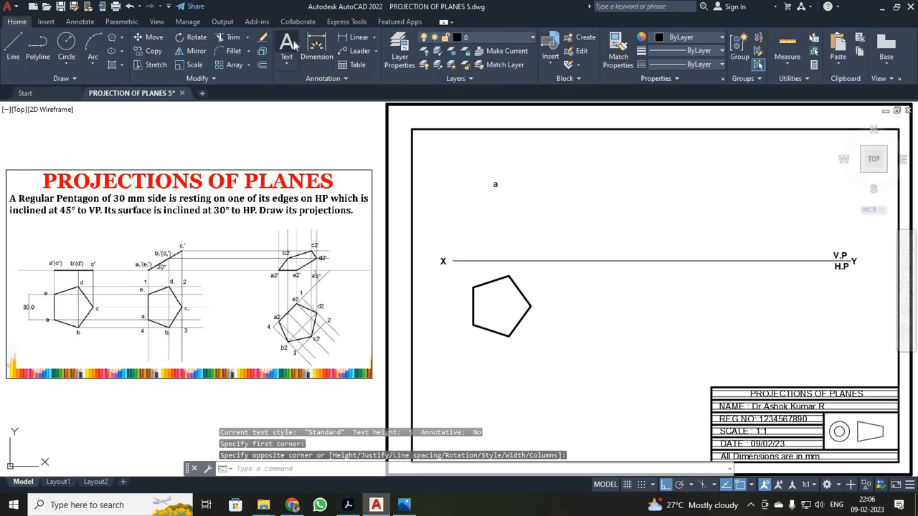
{"action": "left_click", "coordinate": [295, 44]}
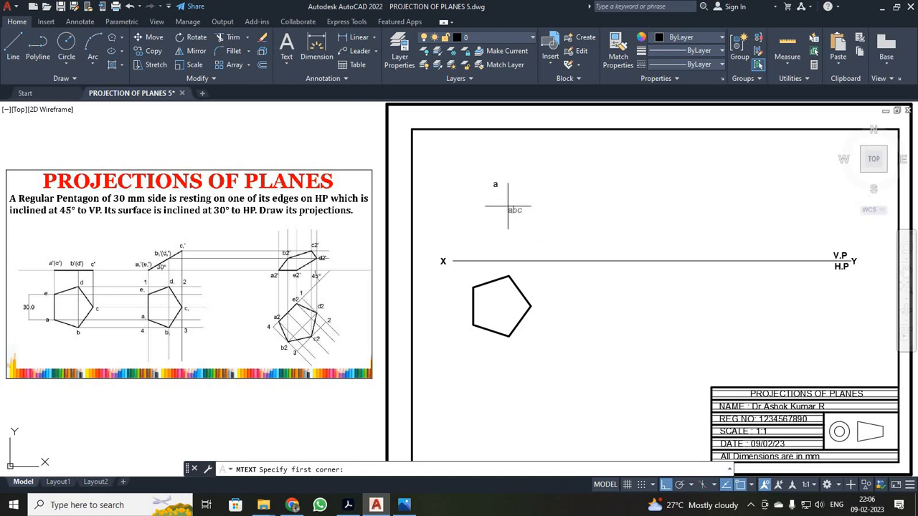
{"action": "key", "text": "Escape"}
{"action": "left_click", "coordinate": [526, 194]}
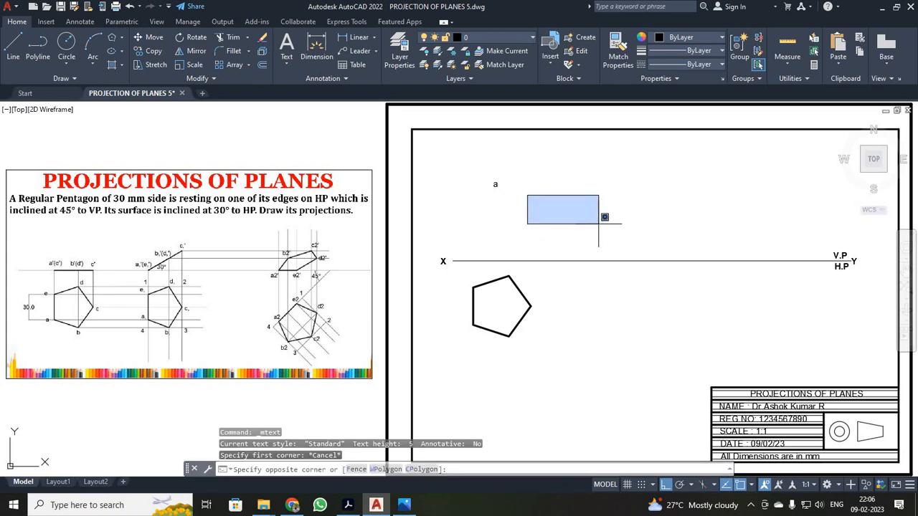
{"action": "key", "text": "Escape"}
Move the text label a from above the reference line to just outside the pentagon's lower-left corner, with ortho mode off
{"action": "left_click", "coordinate": [496, 183]}
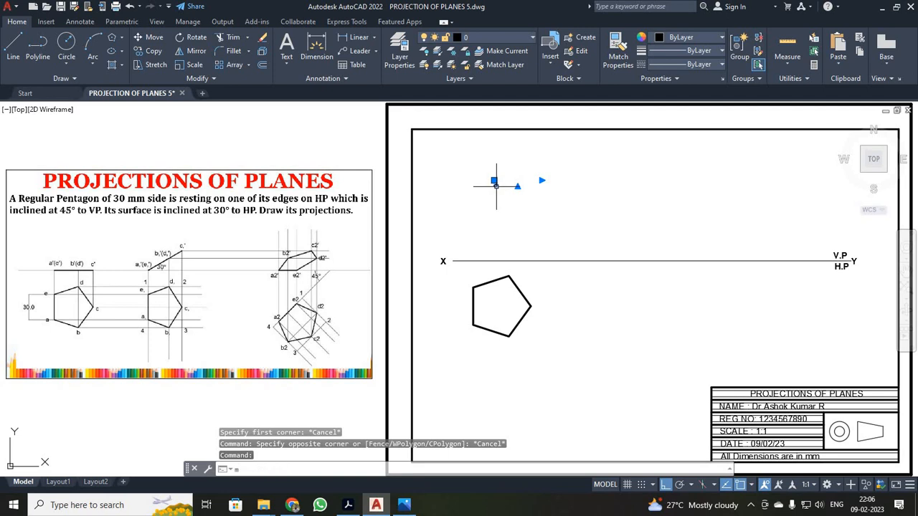
{"action": "type", "text": "m"}
{"action": "key", "text": "Return"}
{"action": "scroll", "coordinate": [495, 209], "scroll_direction": "up", "scroll_amount": 6}
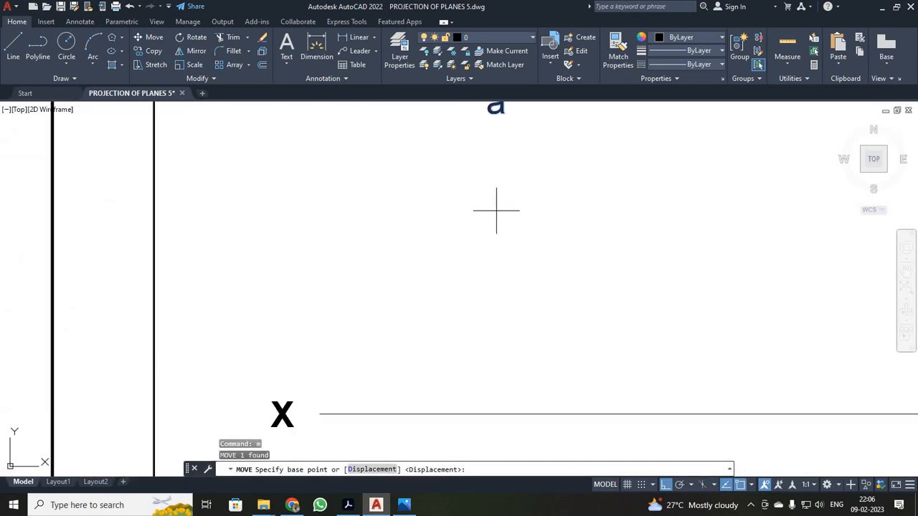
{"action": "scroll", "coordinate": [496, 210], "scroll_direction": "down", "scroll_amount": 4}
{"action": "left_click", "coordinate": [492, 172]}
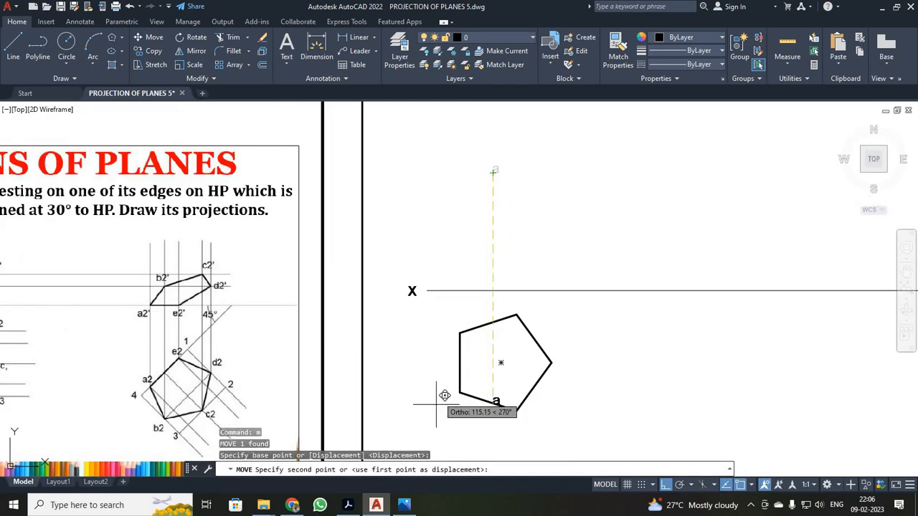
{"action": "key", "text": "F8"}
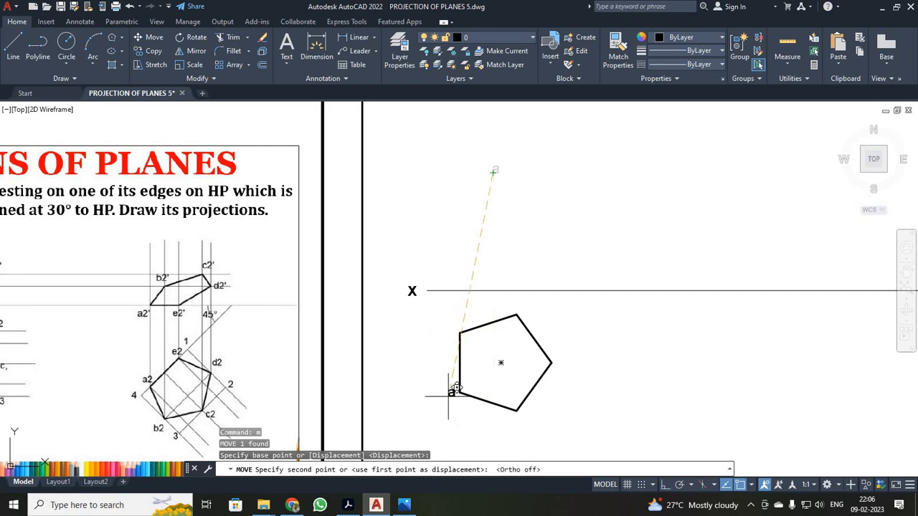
{"action": "left_click", "coordinate": [448, 397]}
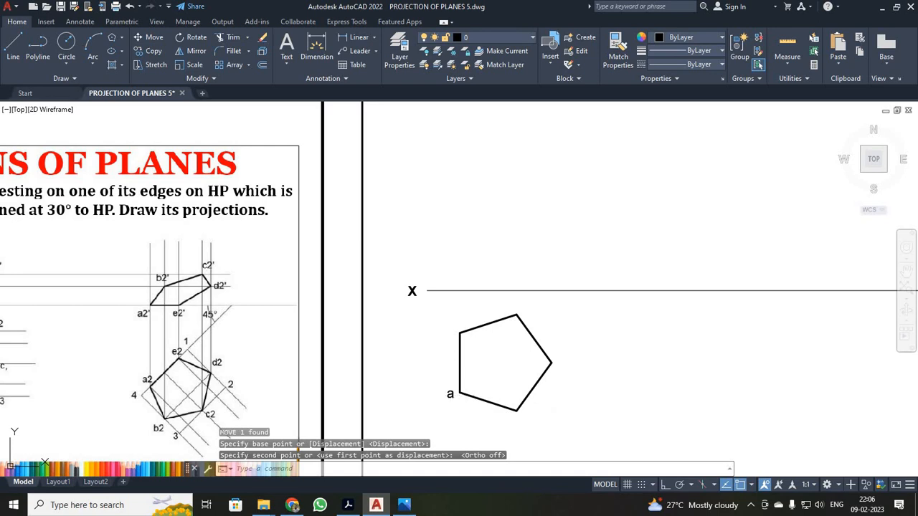
Copy the label a beside each of the other four corners of the pentagon
{"action": "left_click", "coordinate": [450, 397]}
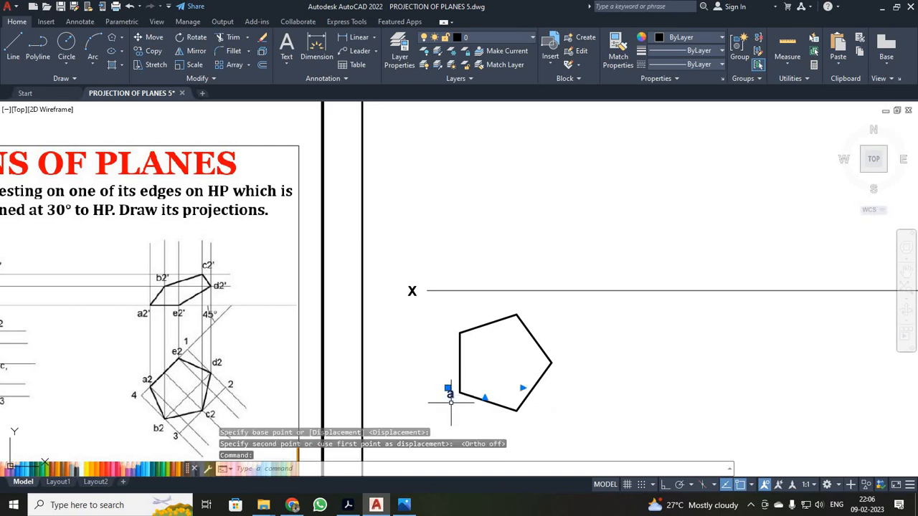
{"action": "left_click", "coordinate": [151, 50]}
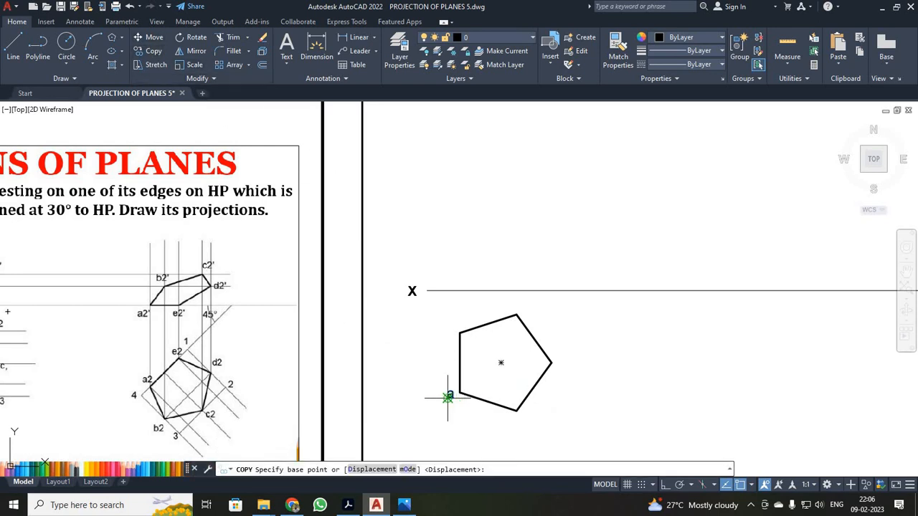
{"action": "left_click", "coordinate": [450, 394]}
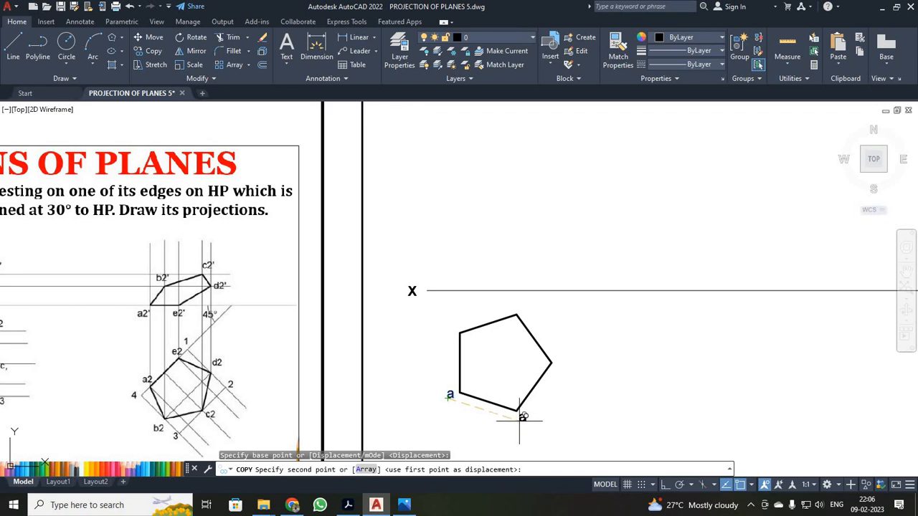
{"action": "left_click", "coordinate": [522, 416]}
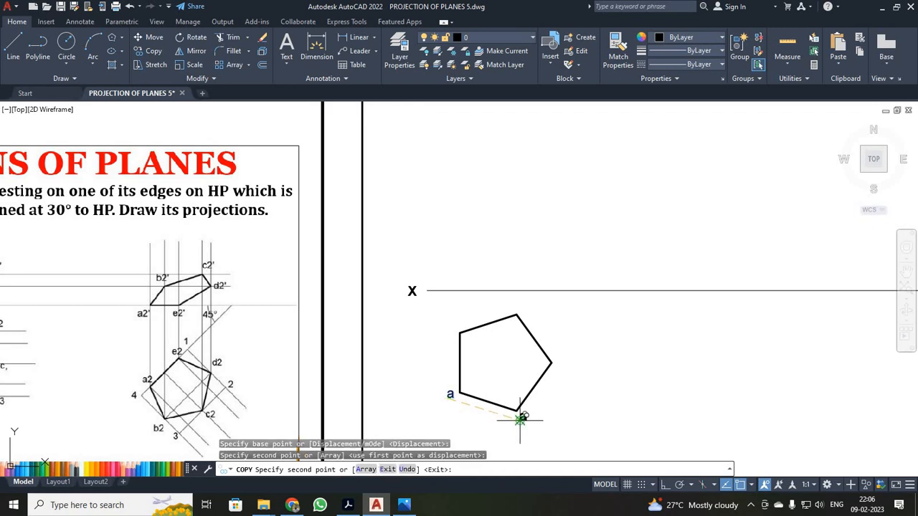
{"action": "left_click", "coordinate": [561, 362]}
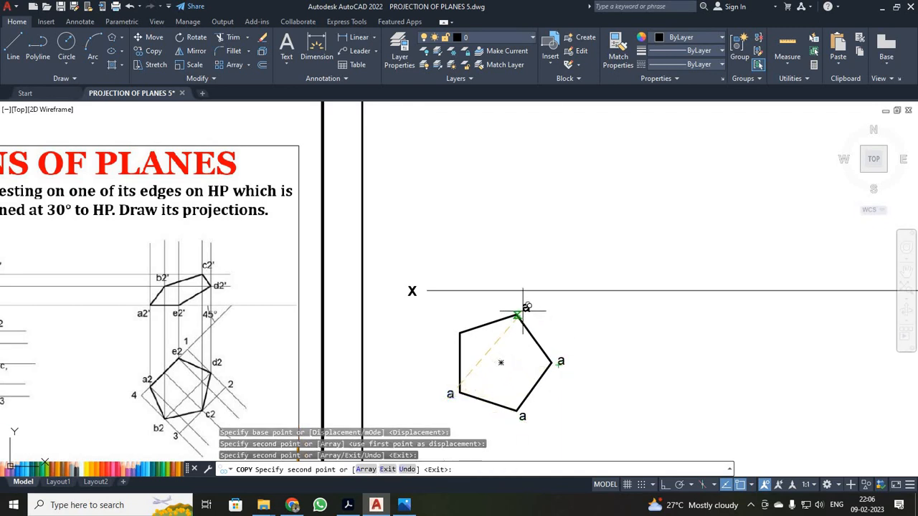
{"action": "left_click", "coordinate": [523, 309]}
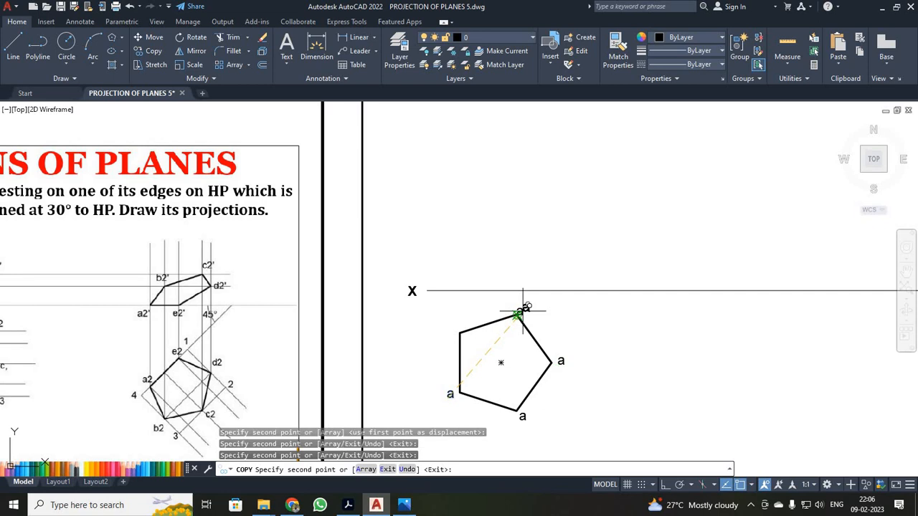
{"action": "left_click", "coordinate": [450, 329]}
{"action": "key", "text": "Escape"}
Try to move the label at the pentagon's uppermost corner slightly up and away from the outline
{"action": "left_click", "coordinate": [520, 313]}
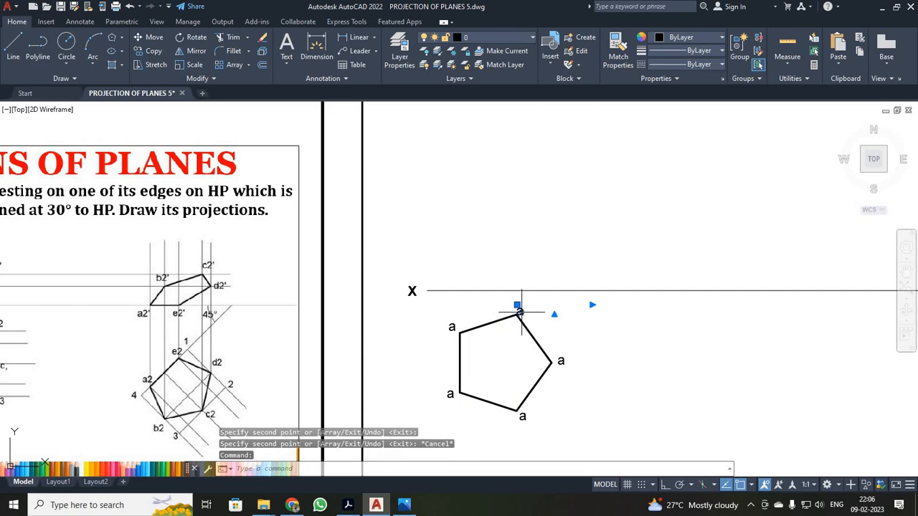
{"action": "left_click", "coordinate": [513, 305]}
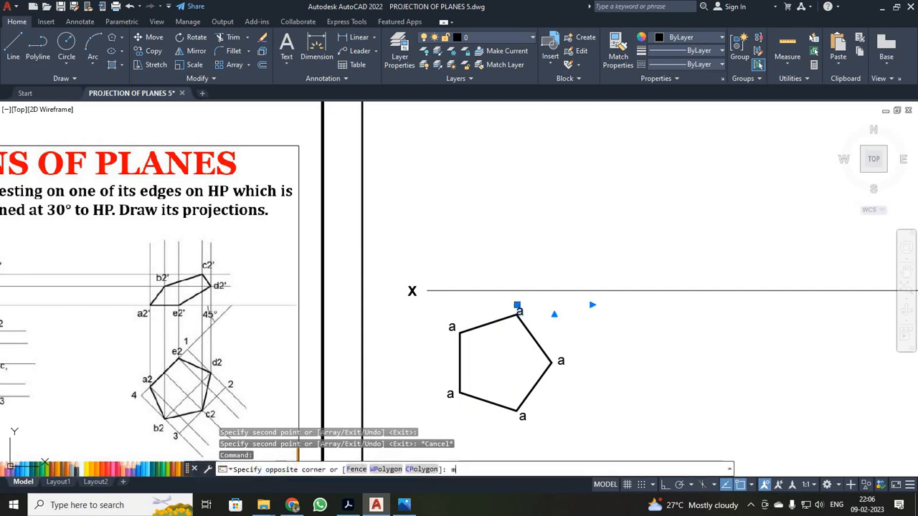
{"action": "key", "text": "Return"}
{"action": "left_click", "coordinate": [517, 306]}
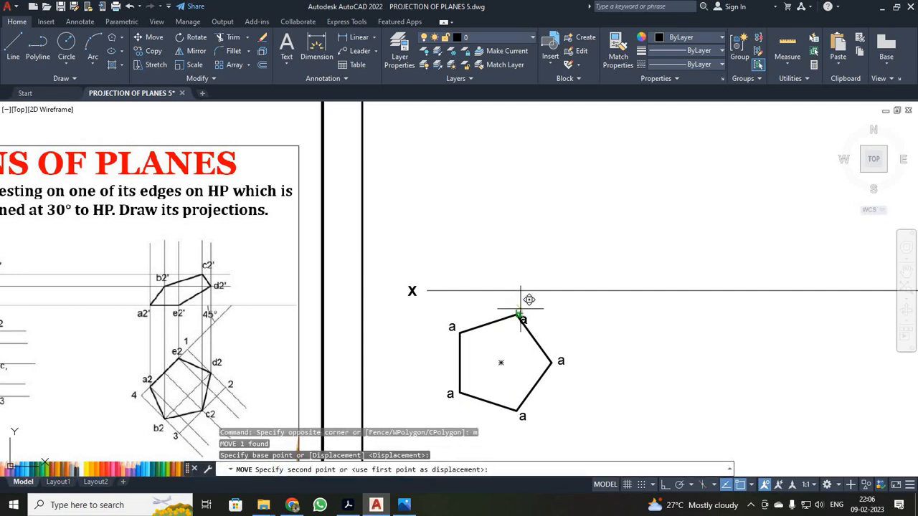
{"action": "left_click", "coordinate": [525, 303]}
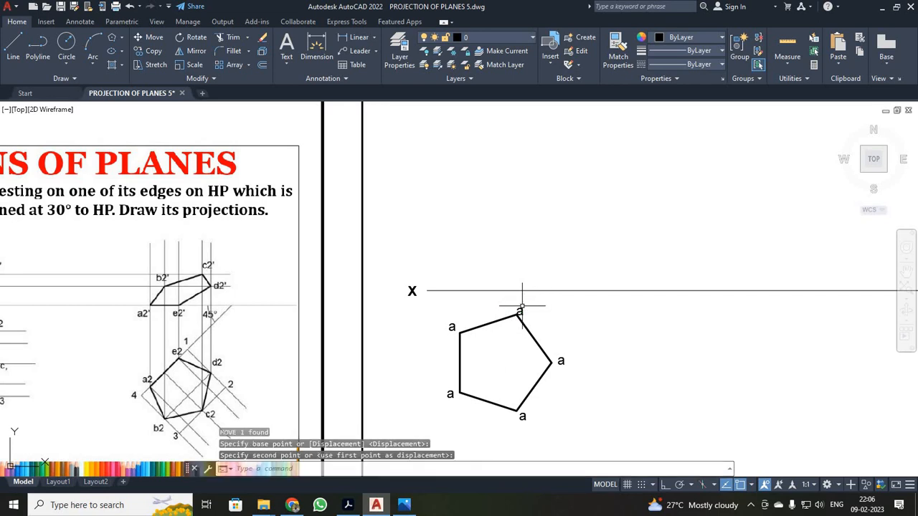
Change the label at the pentagon's lowest corner to b and the label at its rightmost corner to c
{"action": "scroll", "coordinate": [524, 410], "scroll_direction": "up", "scroll_amount": 3}
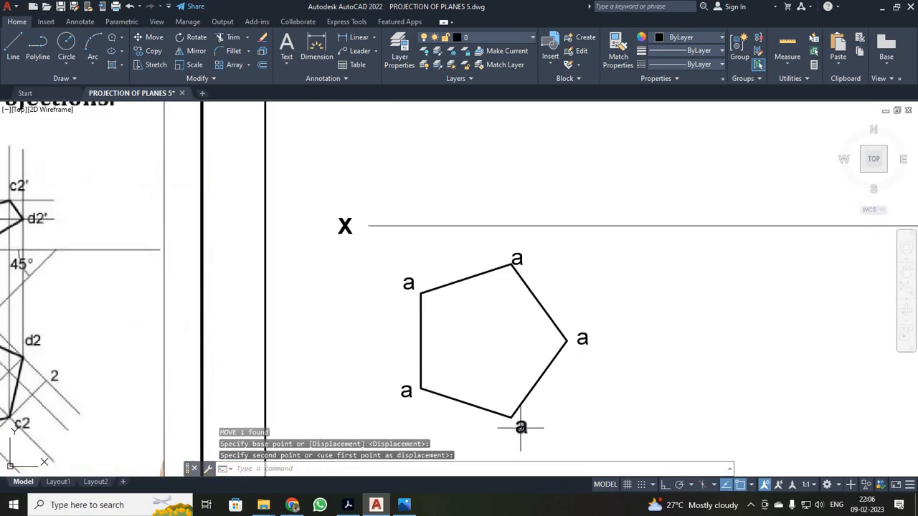
{"action": "double_click", "coordinate": [520, 427]}
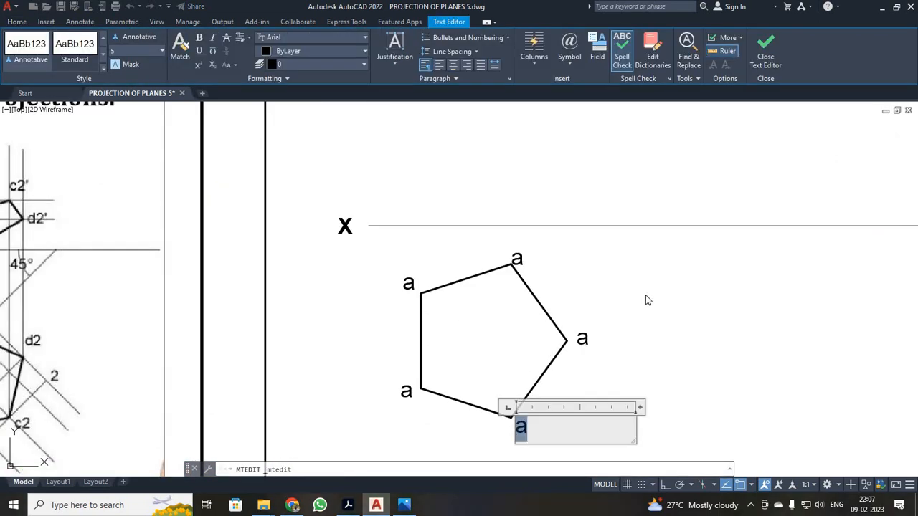
{"action": "type", "text": "b"}
{"action": "left_click", "coordinate": [765, 50]}
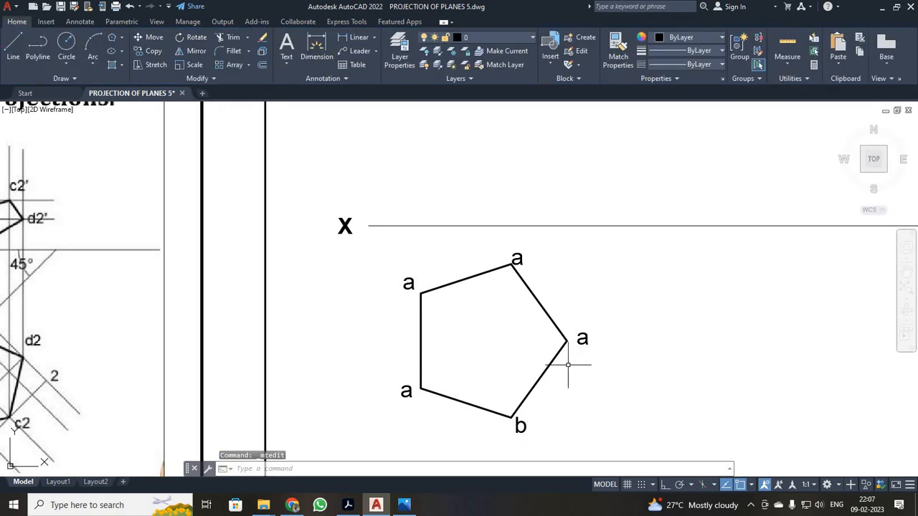
{"action": "double_click", "coordinate": [582, 338]}
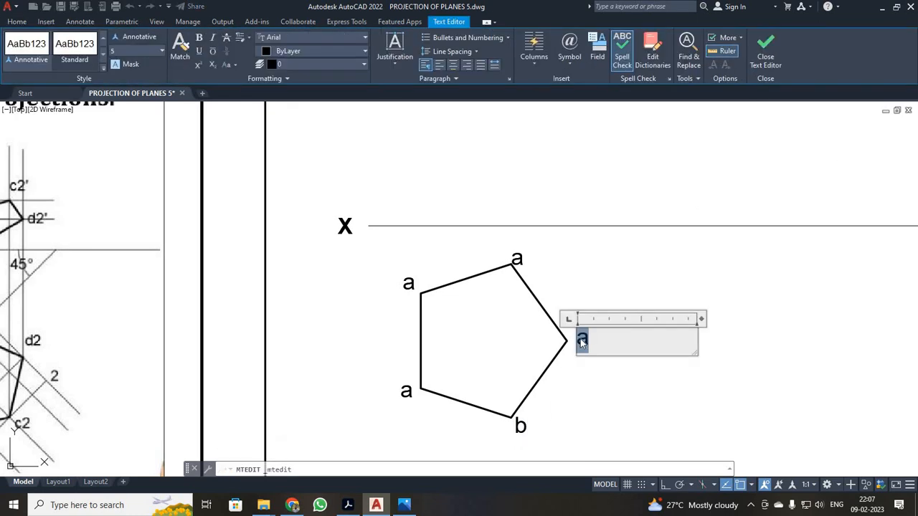
{"action": "type", "text": "c"}
{"action": "left_click", "coordinate": [765, 50]}
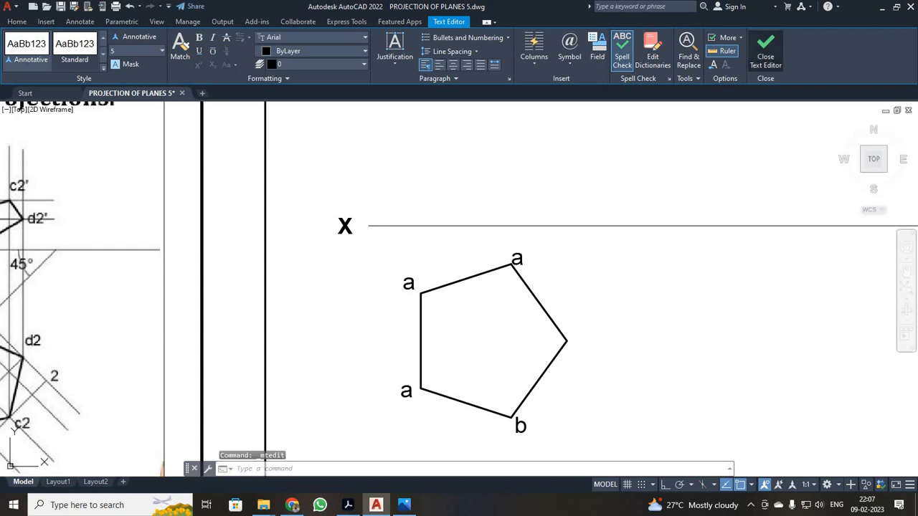
Change the label at the pentagon's uppermost corner to d and the label at its upper-left corner to e
{"action": "double_click", "coordinate": [516, 258]}
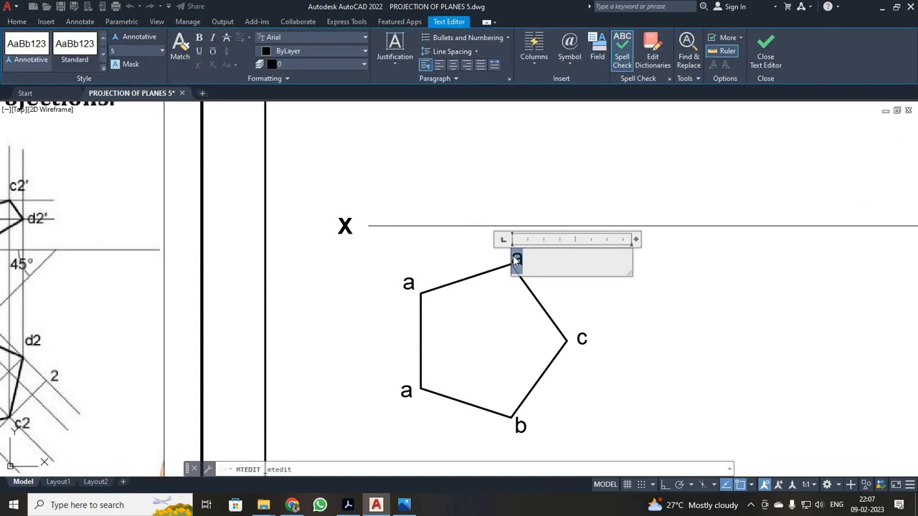
{"action": "type", "text": "d"}
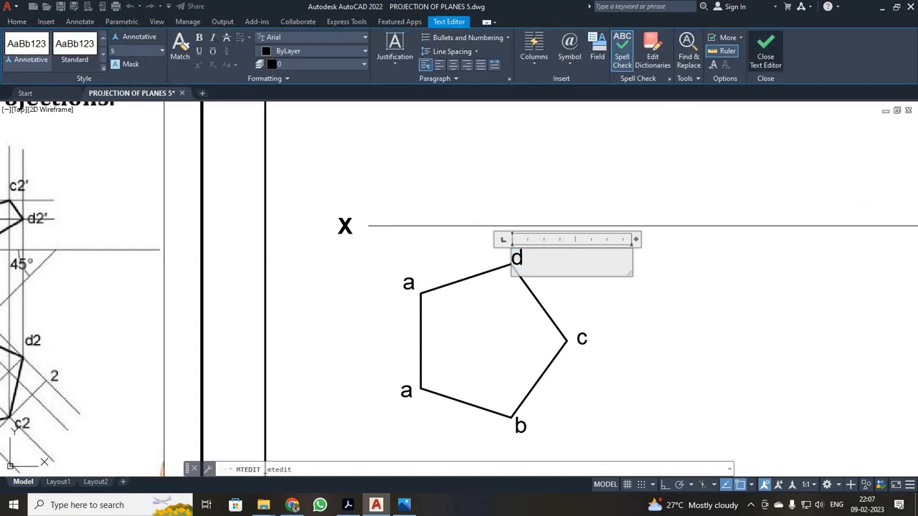
{"action": "left_click", "coordinate": [765, 50]}
{"action": "double_click", "coordinate": [409, 284]}
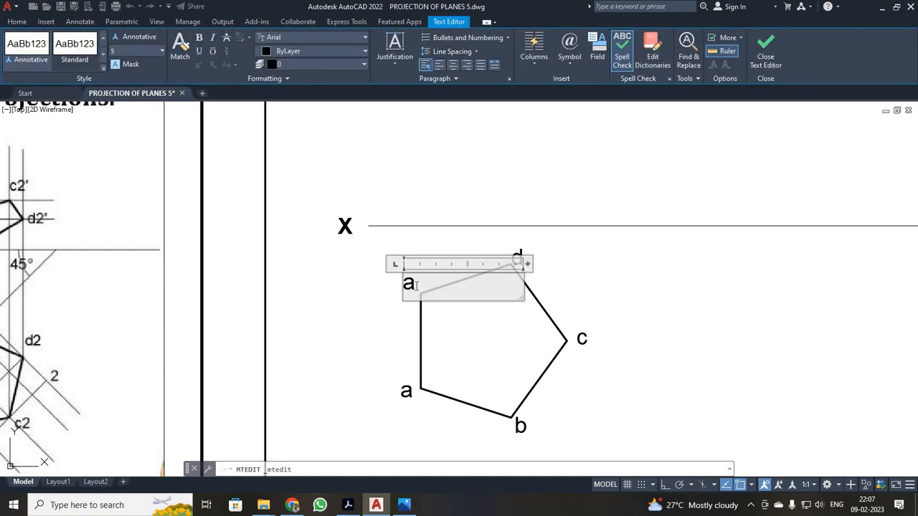
{"action": "type", "text": "e"}
{"action": "left_click", "coordinate": [766, 47]}
Draw a line from corner e up to the XY line with ortho mode off
{"action": "scroll", "coordinate": [636, 210], "scroll_direction": "down", "scroll_amount": 2}
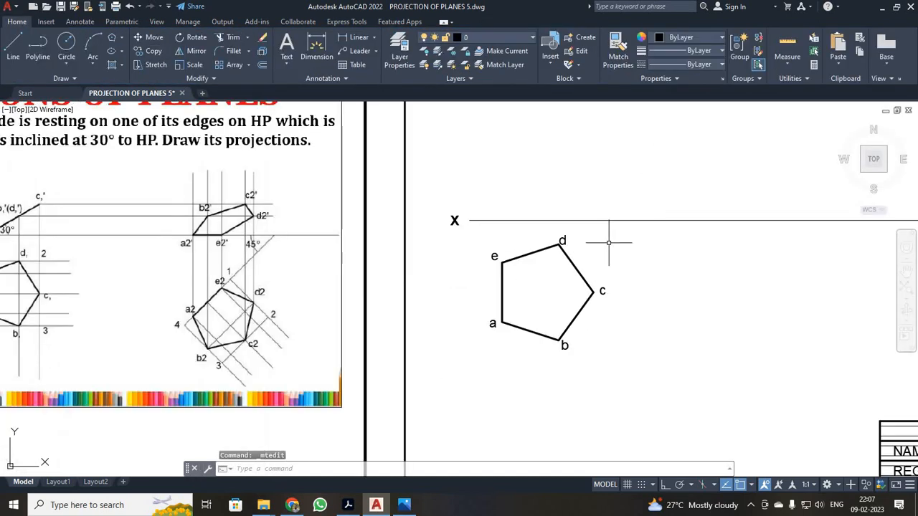
{"action": "left_click", "coordinate": [13, 47]}
{"action": "left_click", "coordinate": [501, 262]}
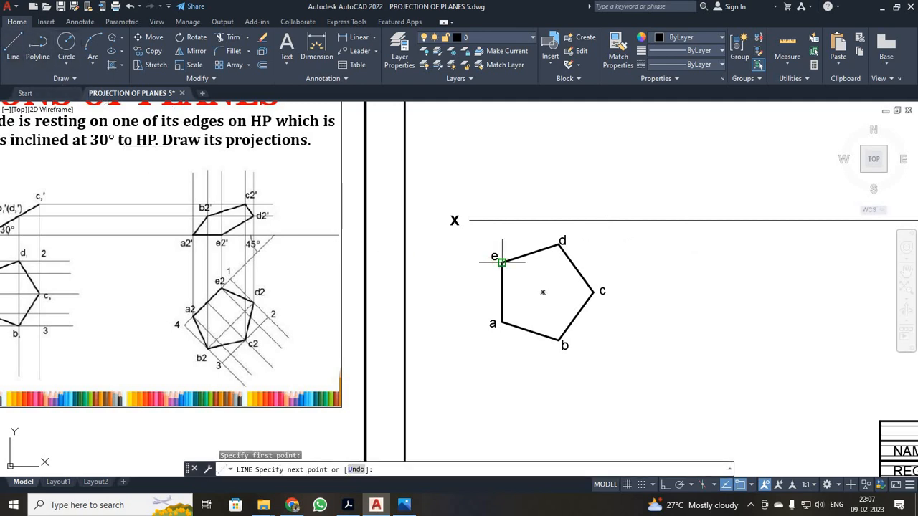
{"action": "left_click", "coordinate": [502, 220]}
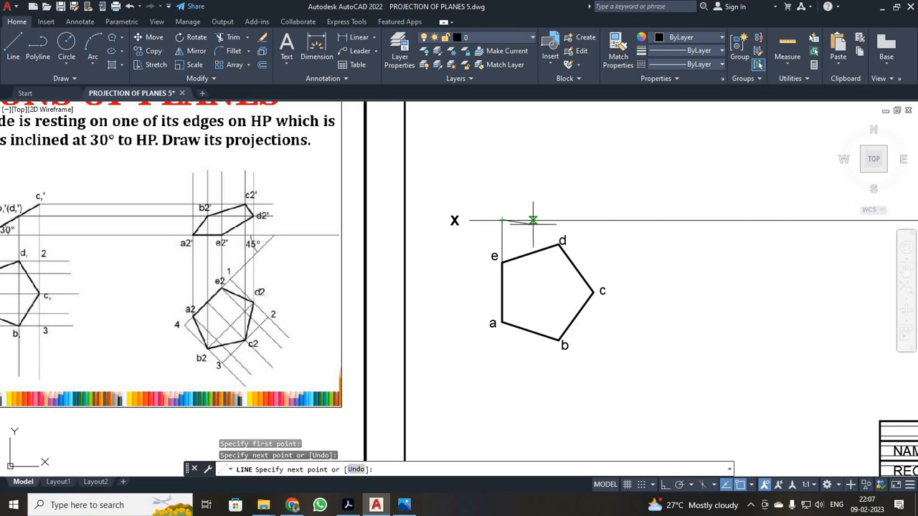
{"action": "key", "text": "Escape"}
Turn ortho mode on and erase the line between corner e and the XY line
{"action": "key", "text": "F8"}
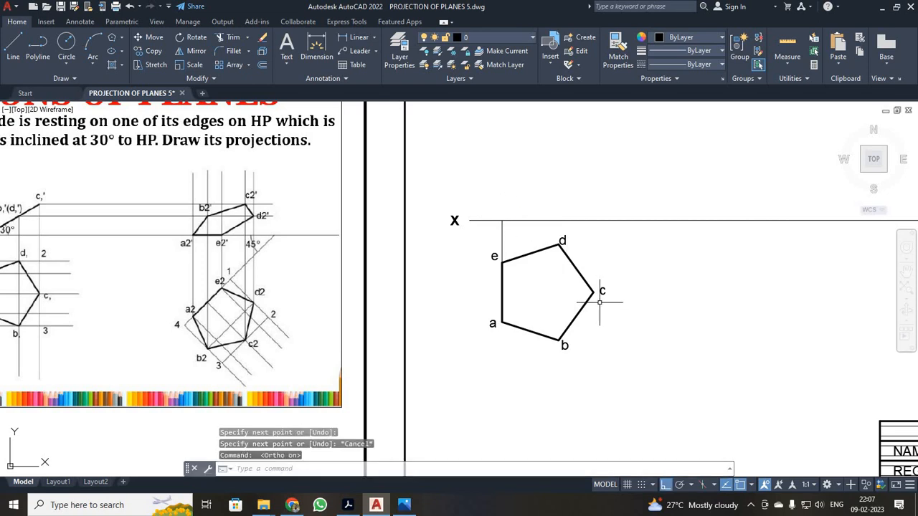
{"action": "left_click", "coordinate": [502, 240]}
{"action": "key", "text": "Delete"}
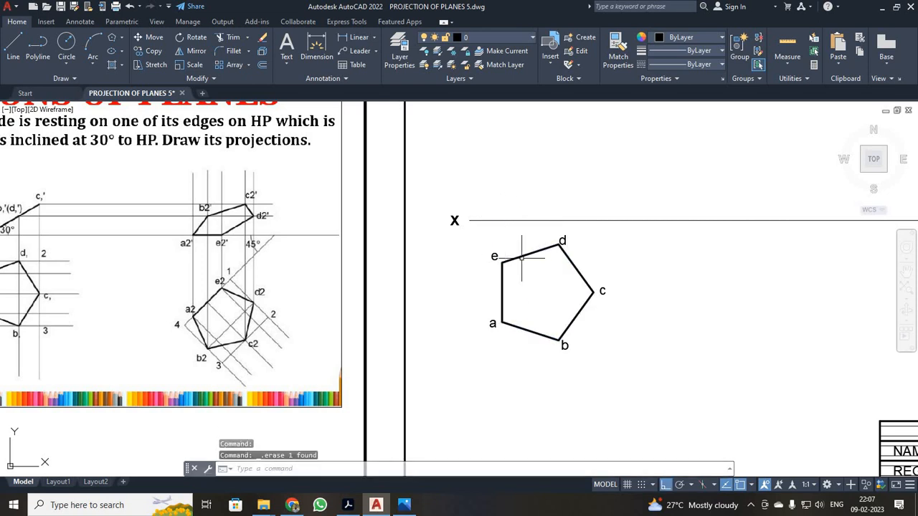
Draw a vertical projector line from the pentagon's corner e up to the XY reference line
{"action": "scroll", "coordinate": [524, 257], "scroll_direction": "up", "scroll_amount": 2}
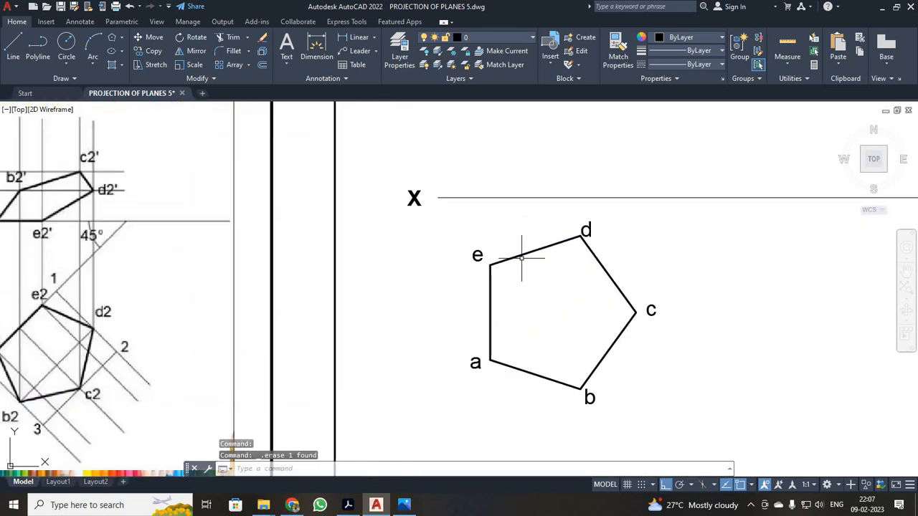
{"action": "left_click", "coordinate": [13, 44]}
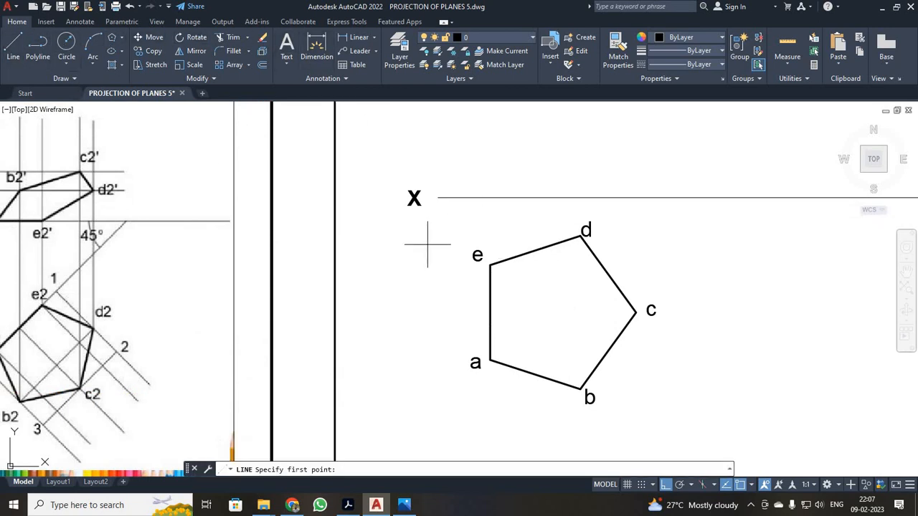
{"action": "left_click", "coordinate": [490, 265]}
{"action": "left_click", "coordinate": [489, 197]}
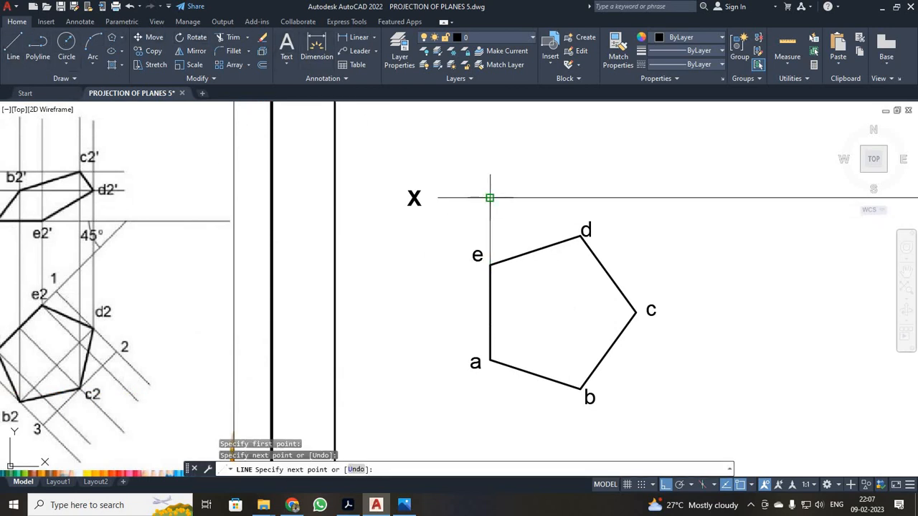
{"action": "key", "text": "Escape"}
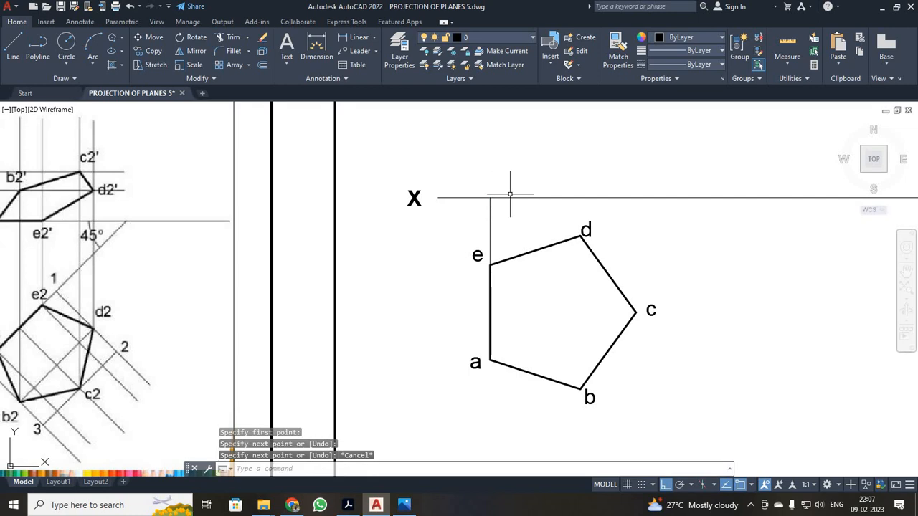
Draw a vertical projector line from corner b through corner d up to the XY reference line
{"action": "key", "text": "space"}
{"action": "left_click", "coordinate": [580, 388]}
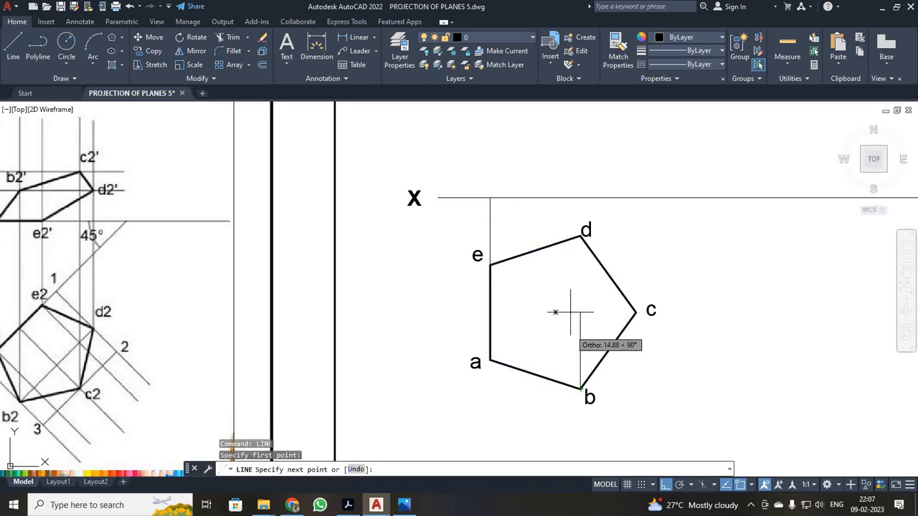
{"action": "left_click", "coordinate": [580, 197]}
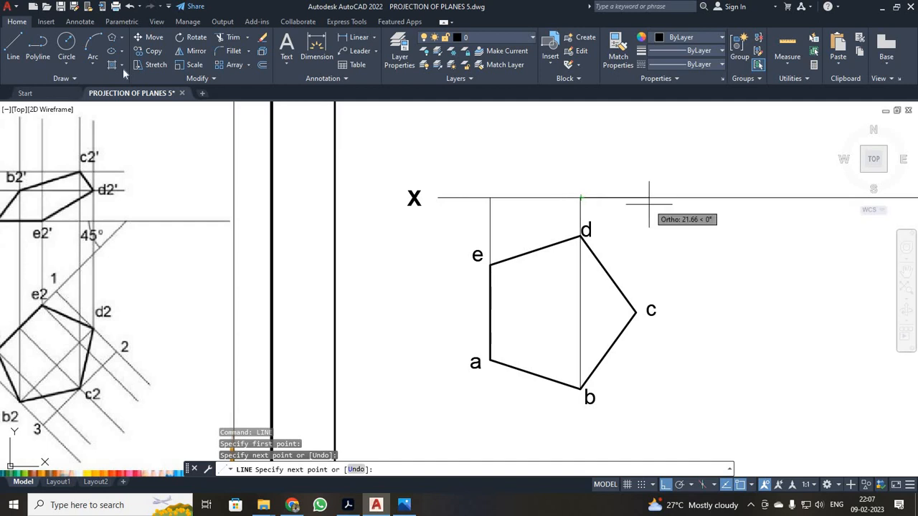
{"action": "key", "text": "Escape"}
Draw a vertical projector line from the pentagon's corner c up to the XY reference line
{"action": "key", "text": "space"}
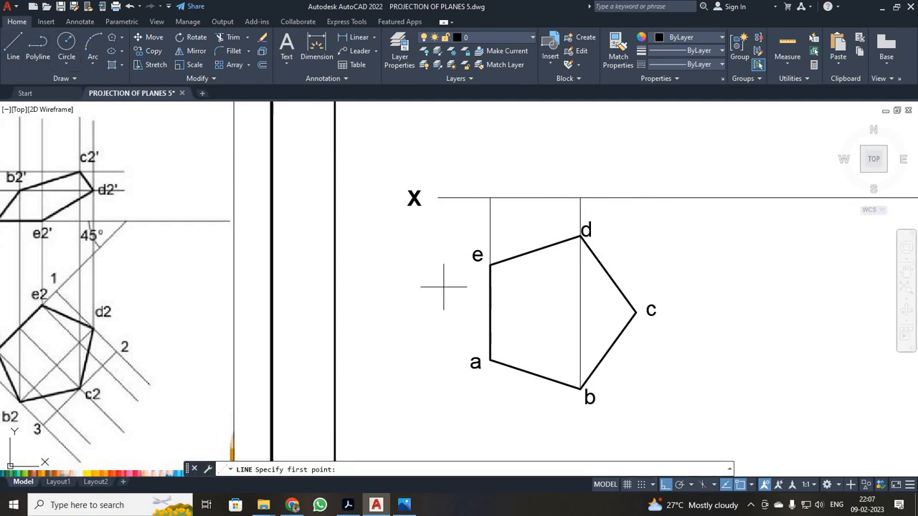
{"action": "left_click", "coordinate": [635, 312]}
{"action": "left_click", "coordinate": [635, 197]}
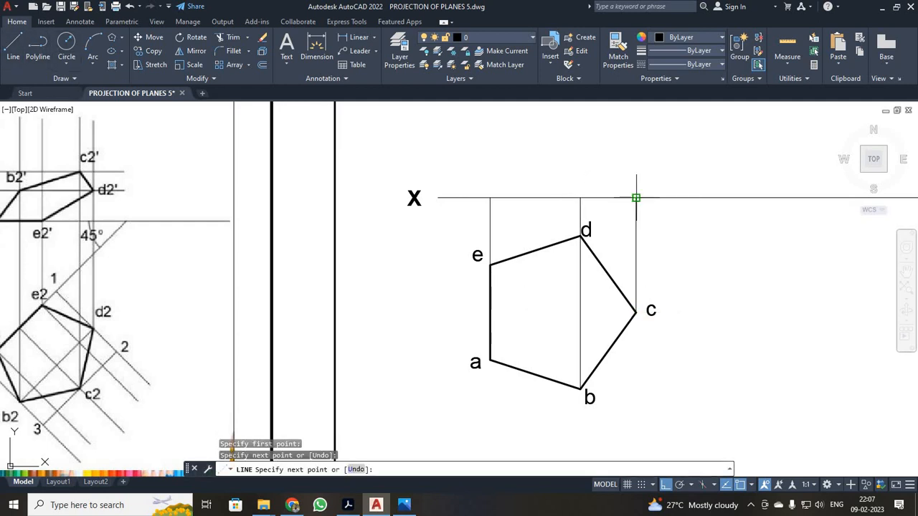
{"action": "key", "text": "Escape"}
Draw the front view as two line segments along XY, from the e projector through the d projector to the c projector
{"action": "scroll", "coordinate": [609, 251], "scroll_direction": "down", "scroll_amount": 5}
{"action": "scroll", "coordinate": [359, 284], "scroll_direction": "up", "scroll_amount": 4}
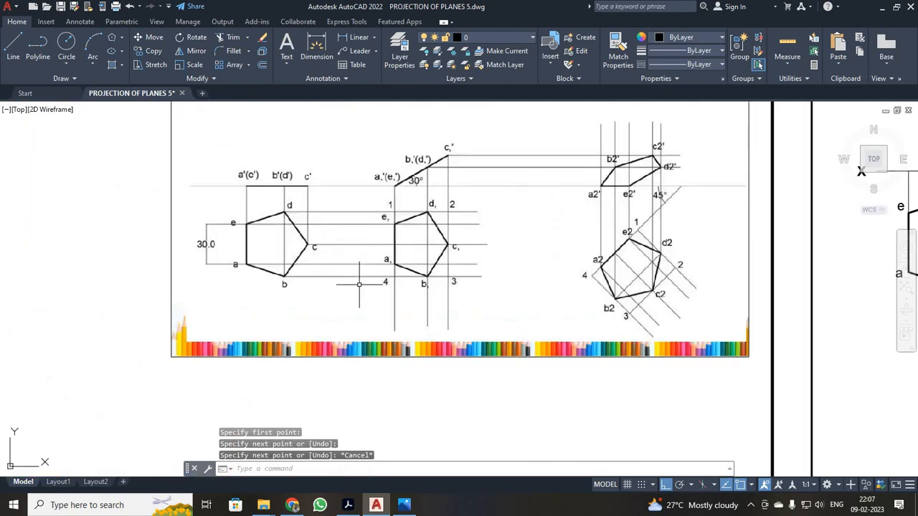
{"action": "scroll", "coordinate": [359, 284], "scroll_direction": "down", "scroll_amount": 3}
{"action": "type", "text": "z"}
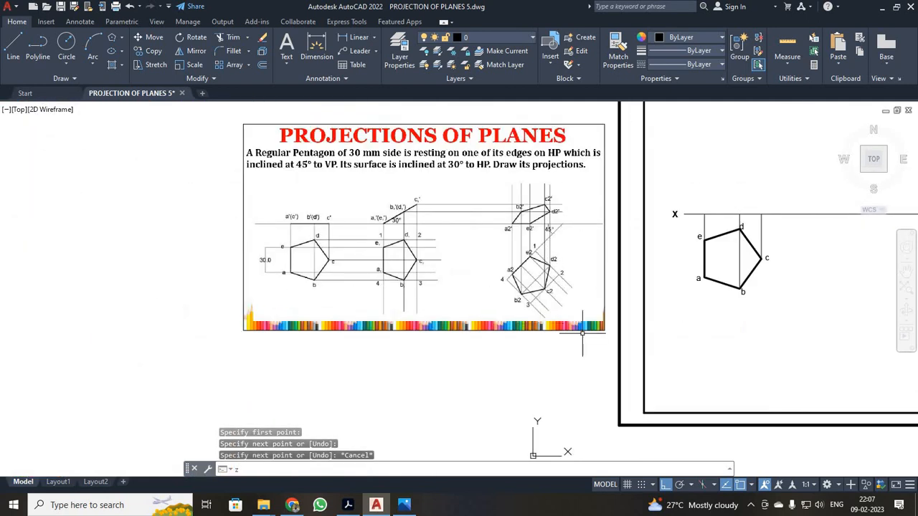
{"action": "key", "text": "Return"}
{"action": "type", "text": "a"}
{"action": "key", "text": "Return"}
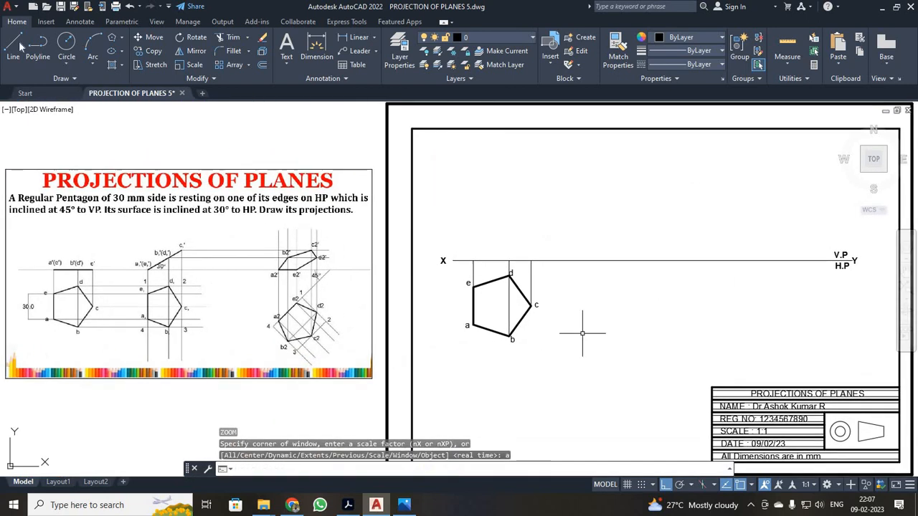
{"action": "left_click", "coordinate": [15, 45]}
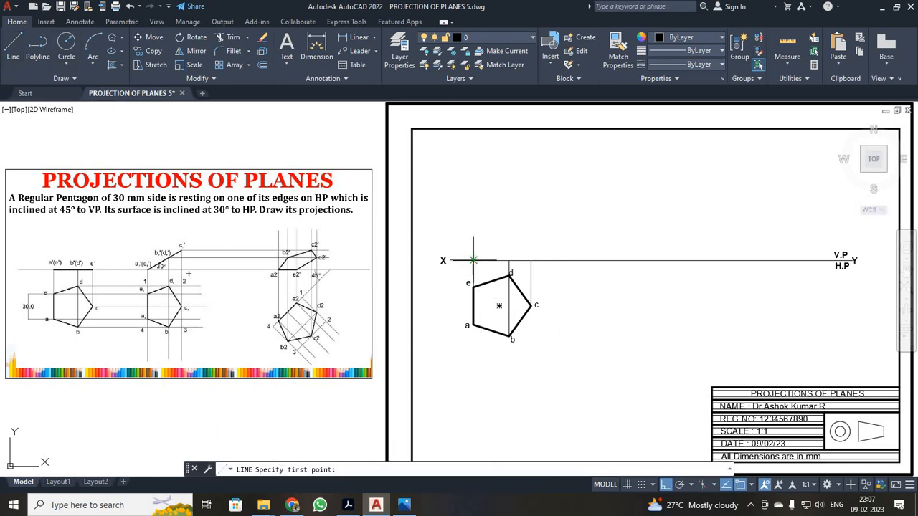
{"action": "left_click", "coordinate": [473, 260]}
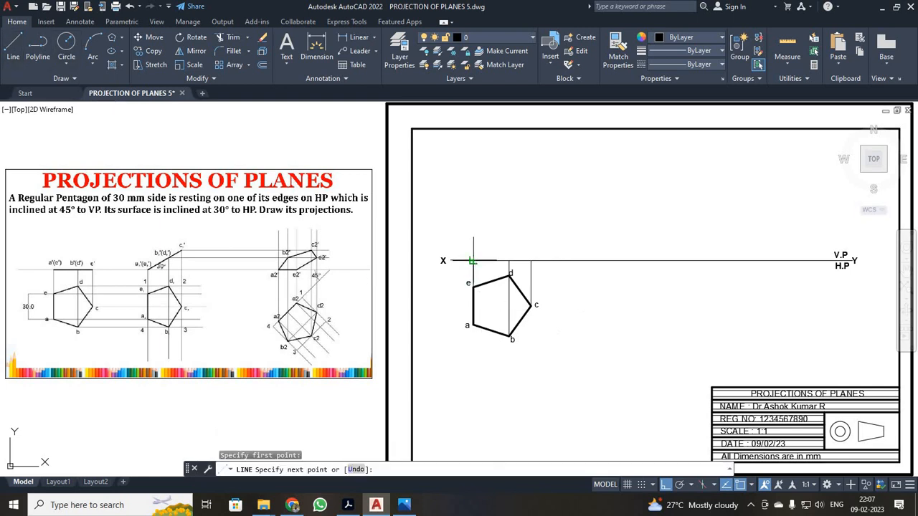
{"action": "left_click", "coordinate": [509, 261]}
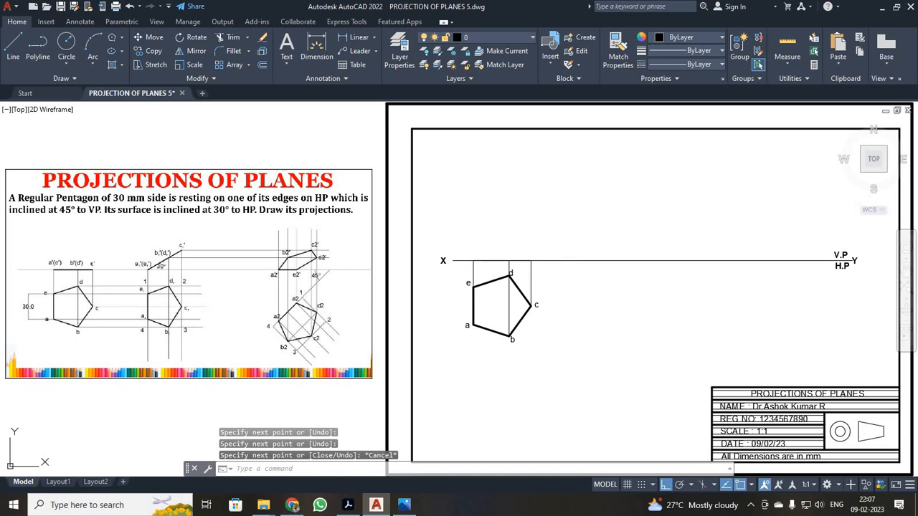
{"action": "key", "text": "Escape"}
Set the lineweight of both front-view segments on the XY line to 0.35 mm
{"action": "left_click", "coordinate": [509, 260]}
{"action": "left_click", "coordinate": [518, 260]}
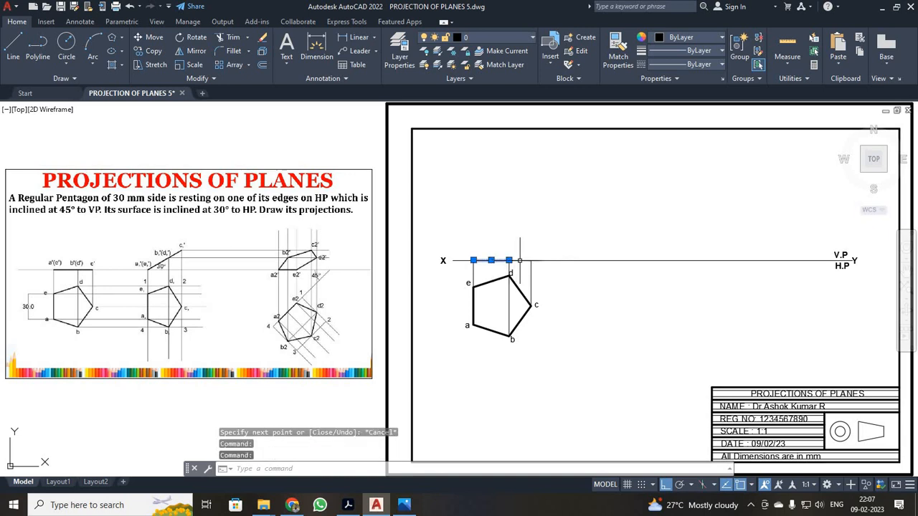
{"action": "scroll", "coordinate": [521, 260], "scroll_direction": "up", "scroll_amount": 2}
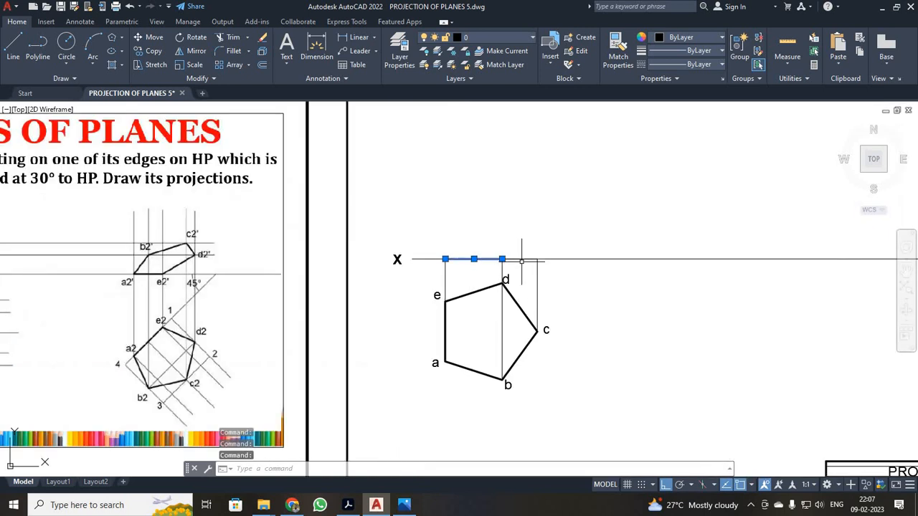
{"action": "left_click", "coordinate": [523, 258]}
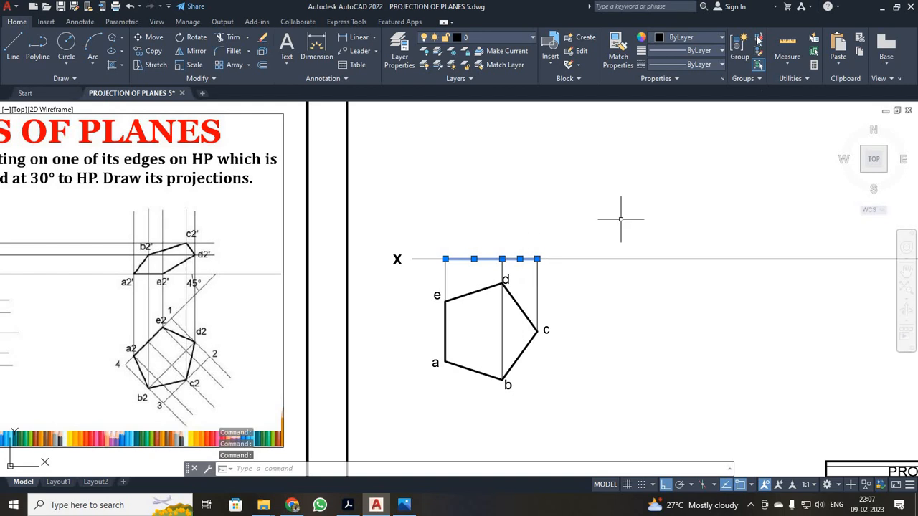
{"action": "left_click", "coordinate": [700, 52]}
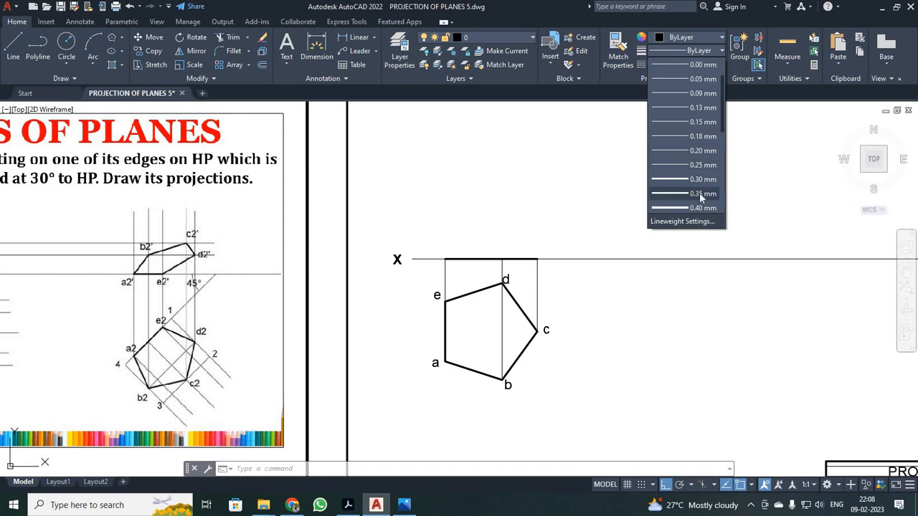
{"action": "left_click", "coordinate": [699, 193]}
{"action": "key", "text": "Escape"}
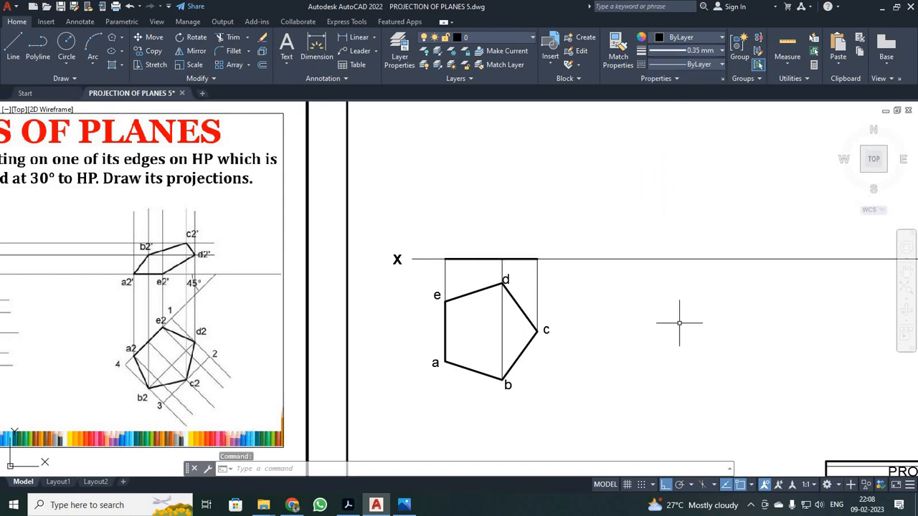
Copy the corner label a to just above the XY line at the e projector, with ortho mode off
{"action": "scroll", "coordinate": [446, 380], "scroll_direction": "down", "scroll_amount": 2}
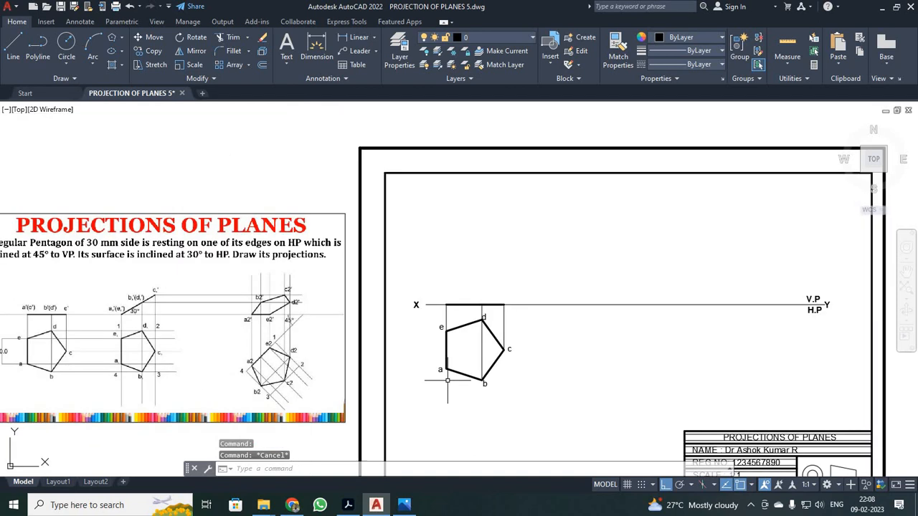
{"action": "scroll", "coordinate": [447, 380], "scroll_direction": "up", "scroll_amount": 4}
{"action": "left_click", "coordinate": [428, 353]}
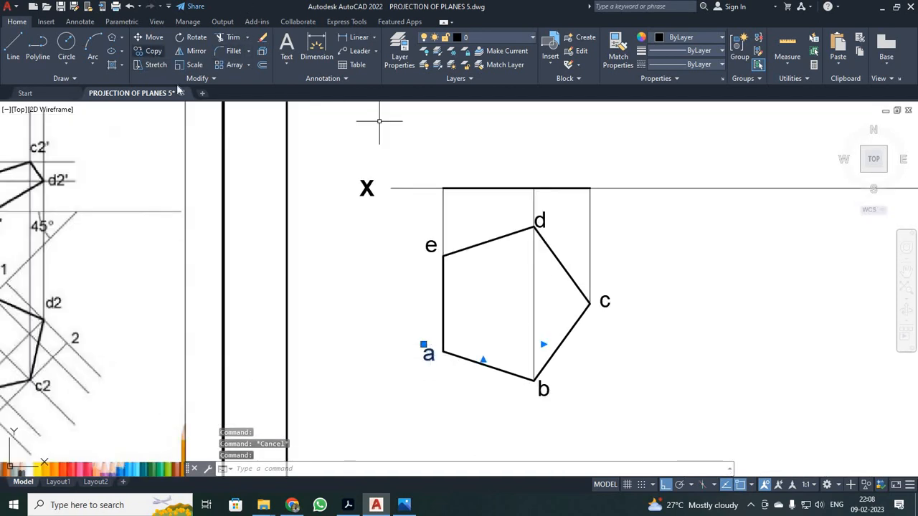
{"action": "left_click", "coordinate": [152, 51]}
{"action": "left_click", "coordinate": [426, 351]}
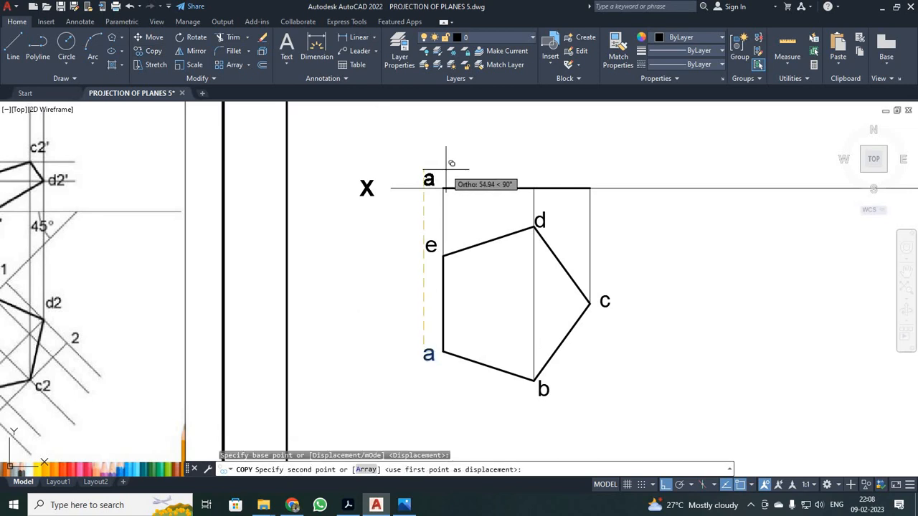
{"action": "key", "text": "F8"}
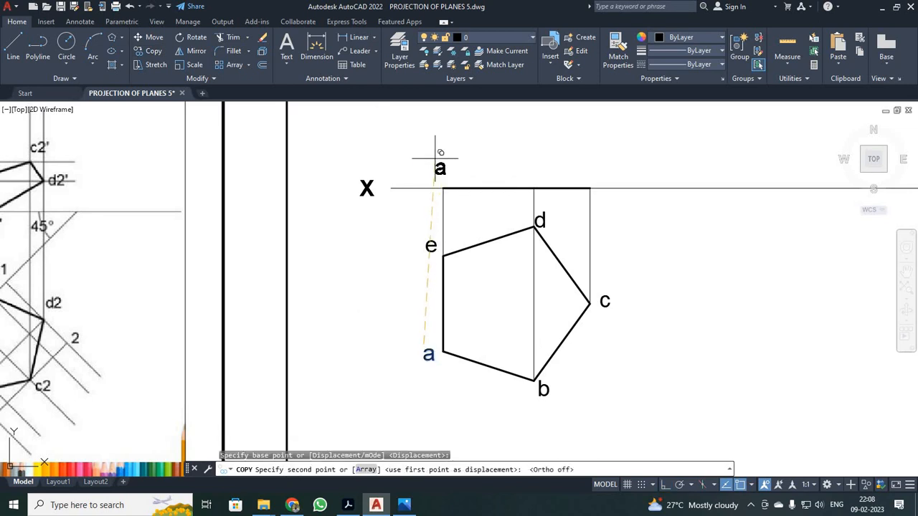
{"action": "left_click", "coordinate": [438, 159]}
{"action": "key", "text": "Escape"}
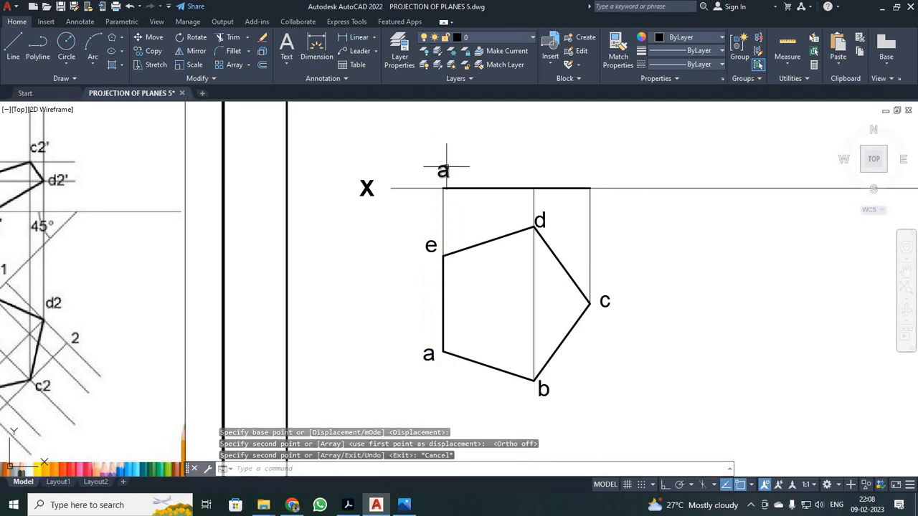
Change the copied label above XY to a'(e') and shift it slightly left so it sits over the e projector
{"action": "double_click", "coordinate": [444, 169]}
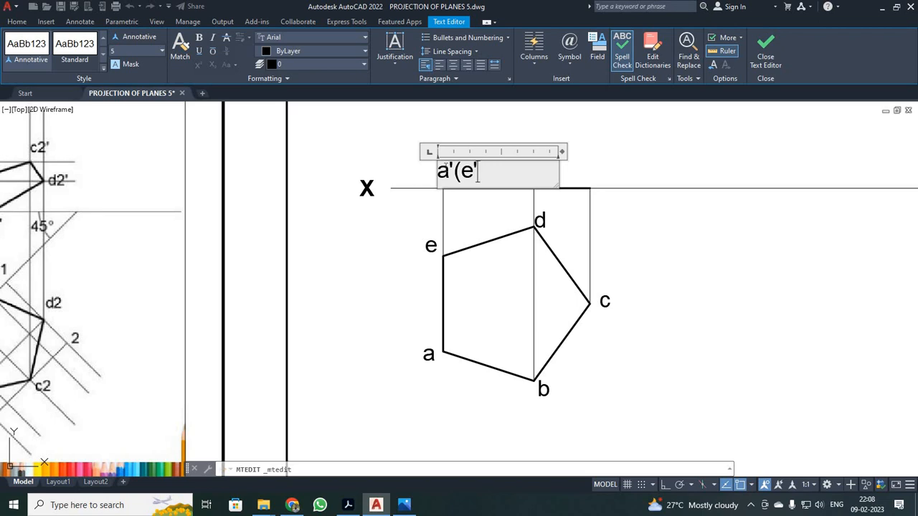
{"action": "left_click", "coordinate": [765, 45]}
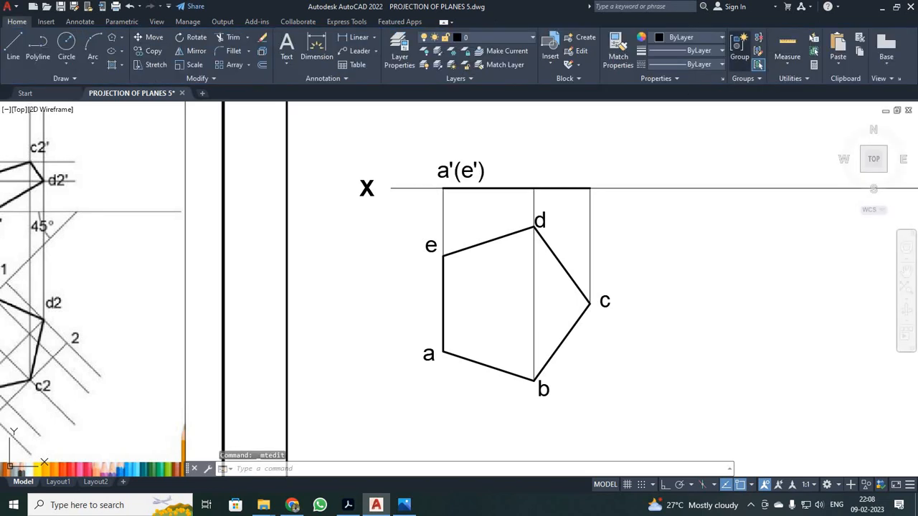
{"action": "left_click", "coordinate": [448, 167]}
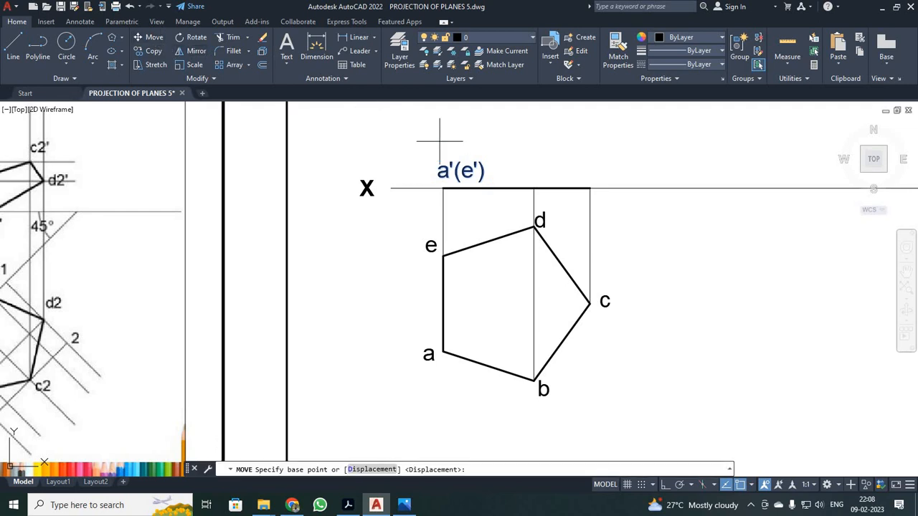
{"action": "left_click", "coordinate": [439, 160]}
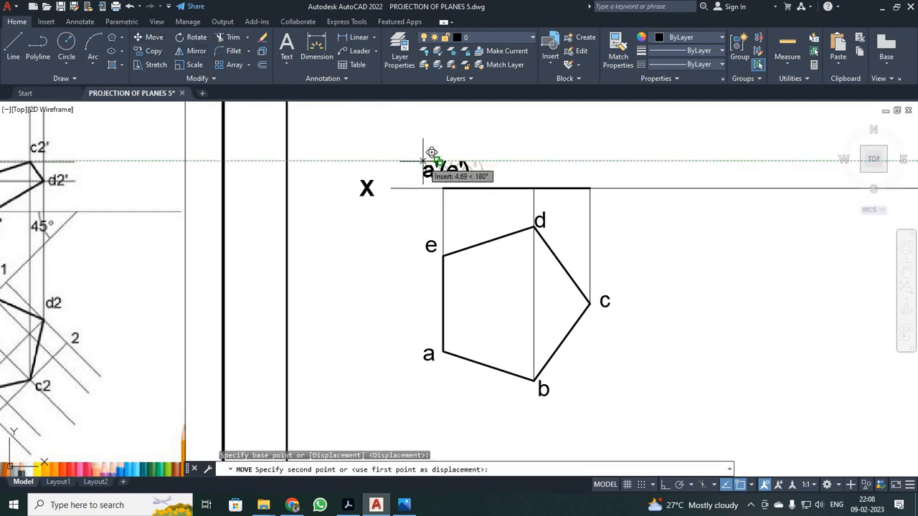
{"action": "left_click", "coordinate": [420, 162]}
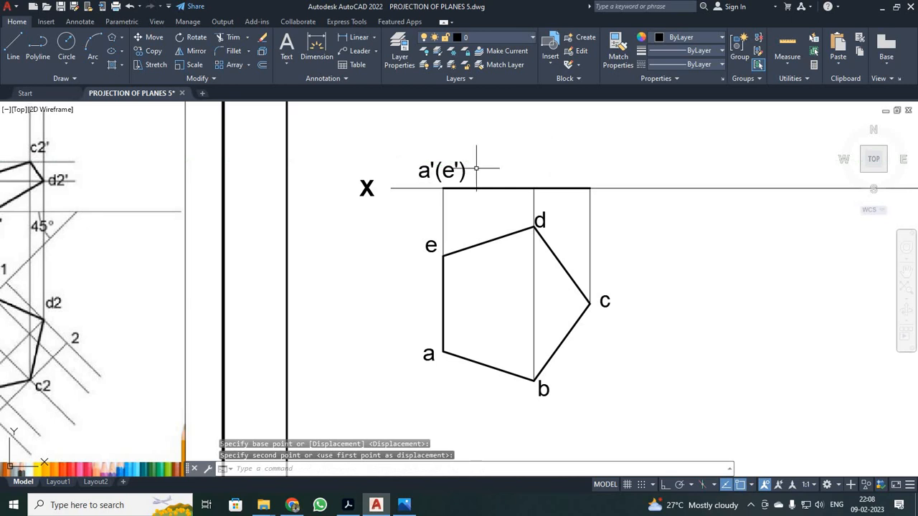
Copy the a'(e') label horizontally to above the b-d projector and above the c projector
{"action": "left_click", "coordinate": [440, 171]}
{"action": "left_click", "coordinate": [150, 50]}
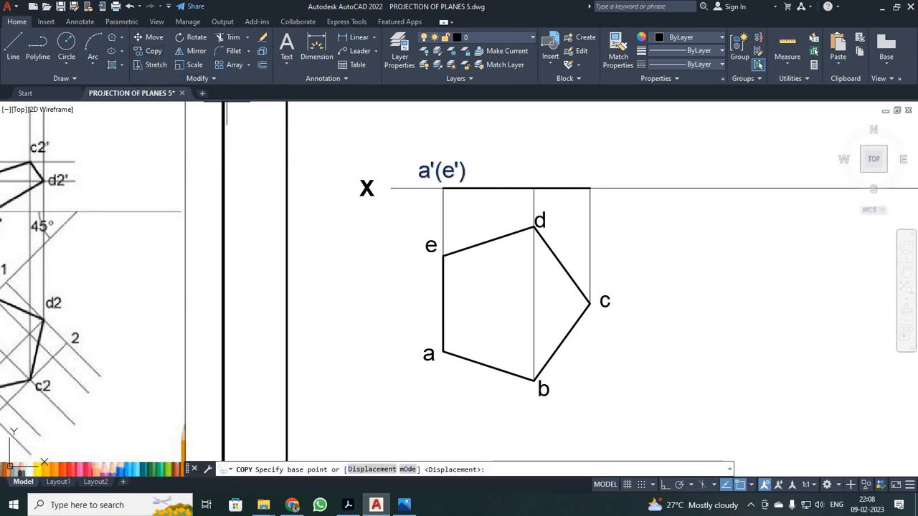
{"action": "left_click", "coordinate": [418, 181]}
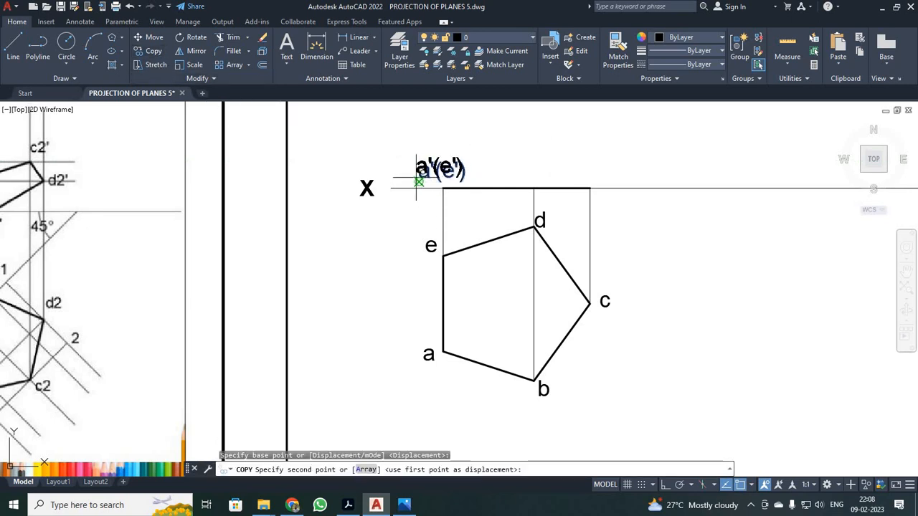
{"action": "left_click", "coordinate": [518, 181]}
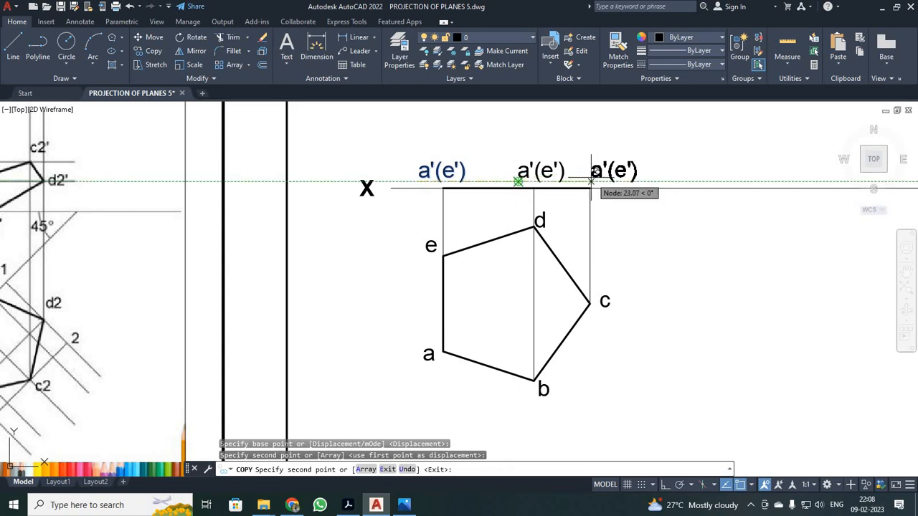
{"action": "left_click", "coordinate": [584, 181]}
{"action": "key", "text": "Escape"}
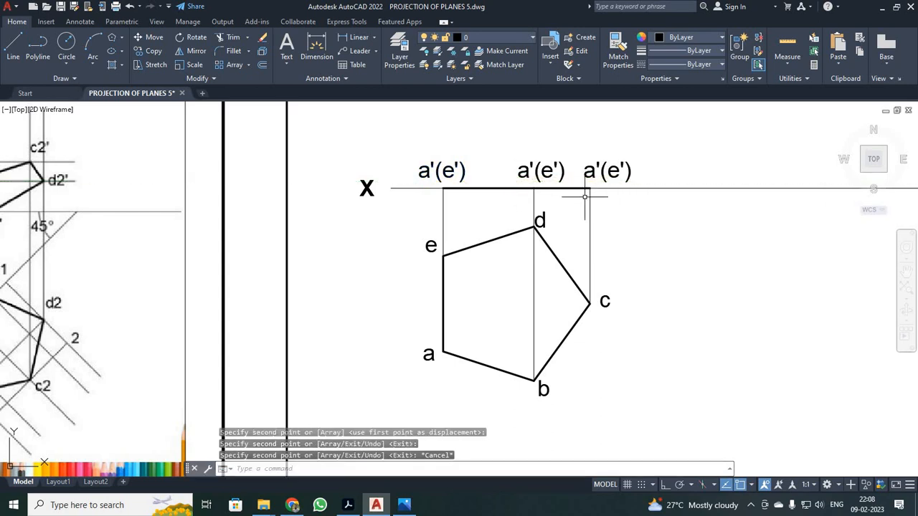
Change the label above the b-d projector to b'(d')
{"action": "double_click", "coordinate": [553, 172]}
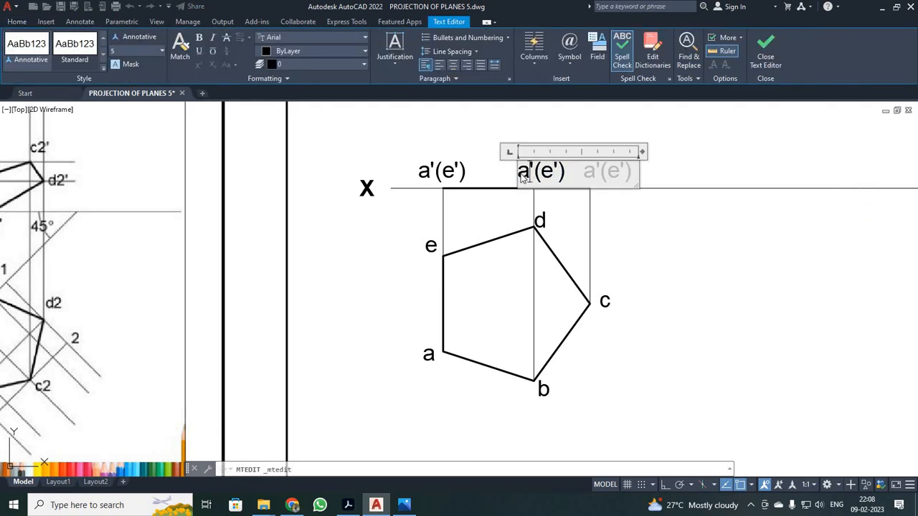
{"action": "type", "text": "b"}
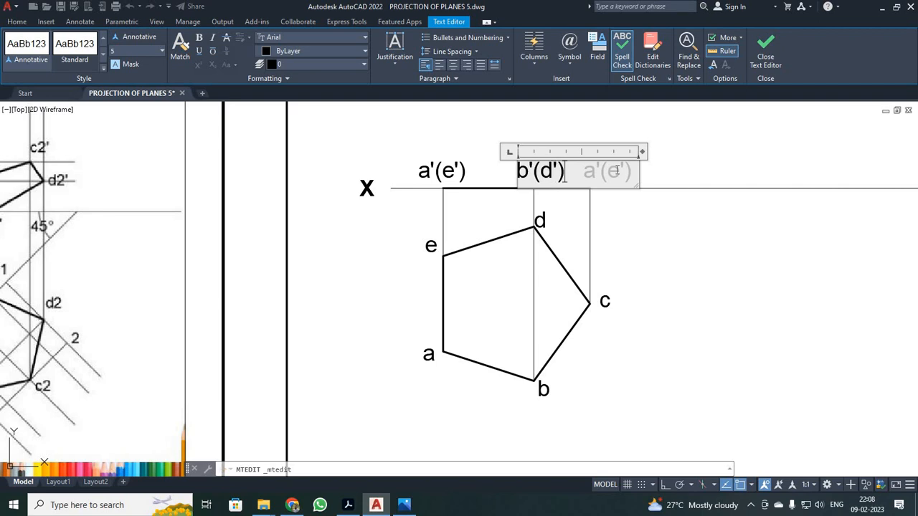
{"action": "key", "text": "Escape"}
{"action": "left_click", "coordinate": [564, 251]}
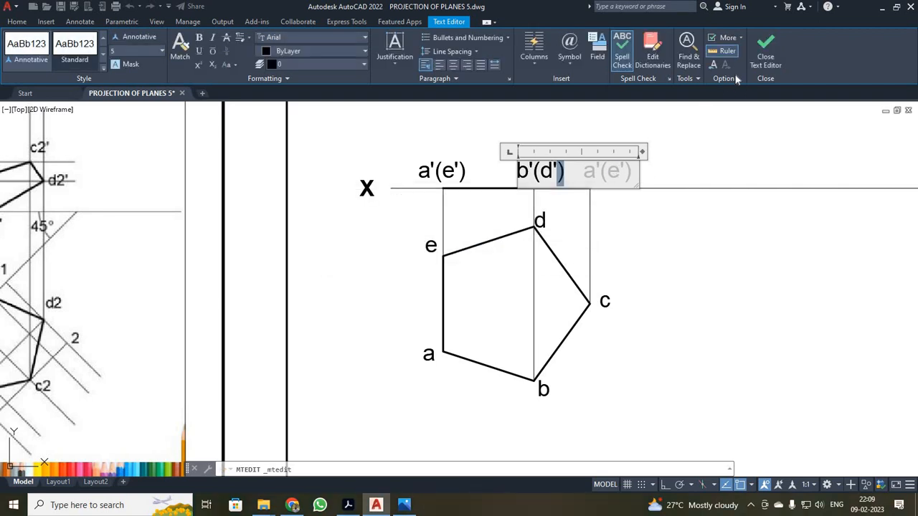
{"action": "left_click", "coordinate": [765, 50]}
Change the label above the c projector to c'
{"action": "double_click", "coordinate": [607, 171]}
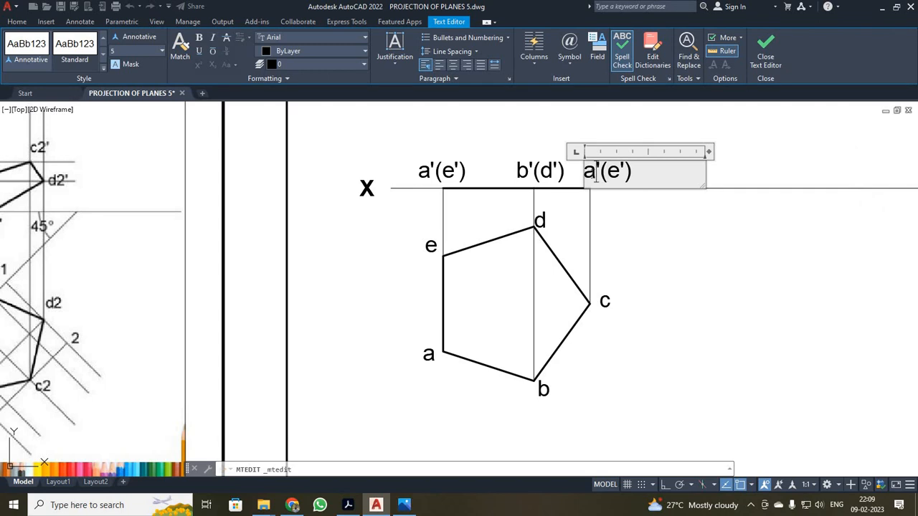
{"action": "key", "text": "ctrl+a"}
{"action": "type", "text": "c"}
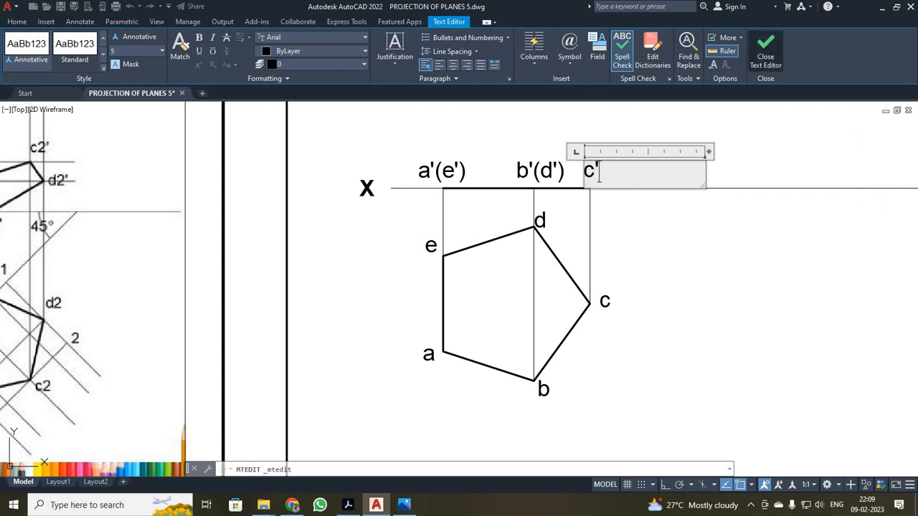
{"action": "left_click", "coordinate": [742, 189]}
Copy the edge-view line and its a'(e'), b'(d') and c' labels along XY to a spot clear of the pentagon, using the a'(e') end as base point
{"action": "scroll", "coordinate": [743, 187], "scroll_direction": "down", "scroll_amount": 4}
{"action": "scroll", "coordinate": [793, 235], "scroll_direction": "up", "scroll_amount": 2}
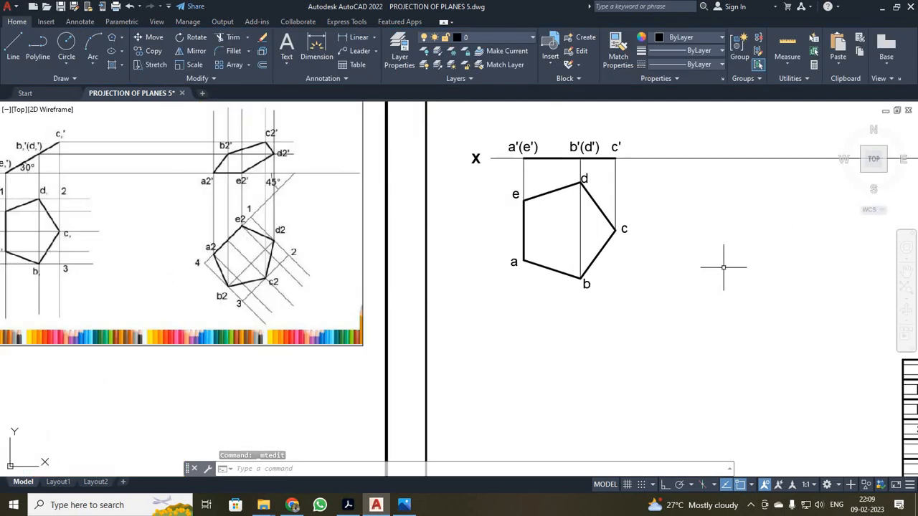
{"action": "type", "text": "z"}
{"action": "key", "text": "Return"}
{"action": "type", "text": "a"}
{"action": "key", "text": "Return"}
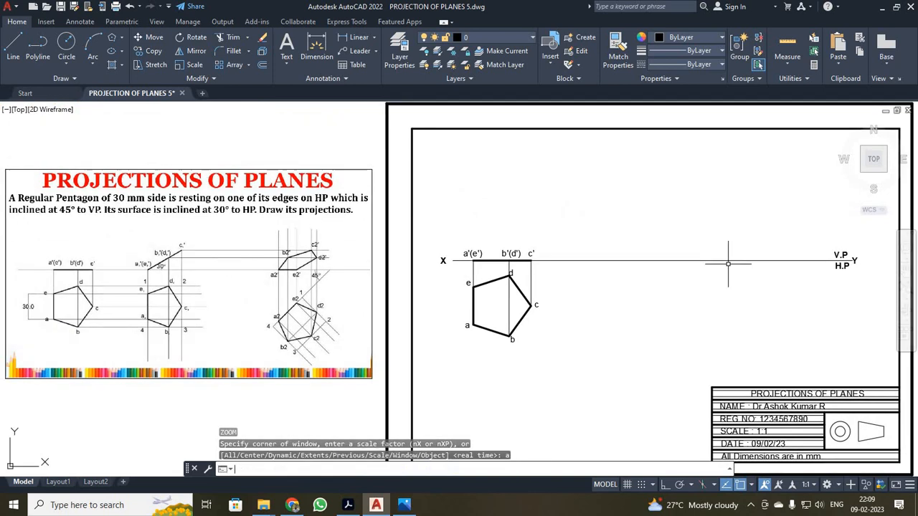
{"action": "left_click", "coordinate": [478, 260]}
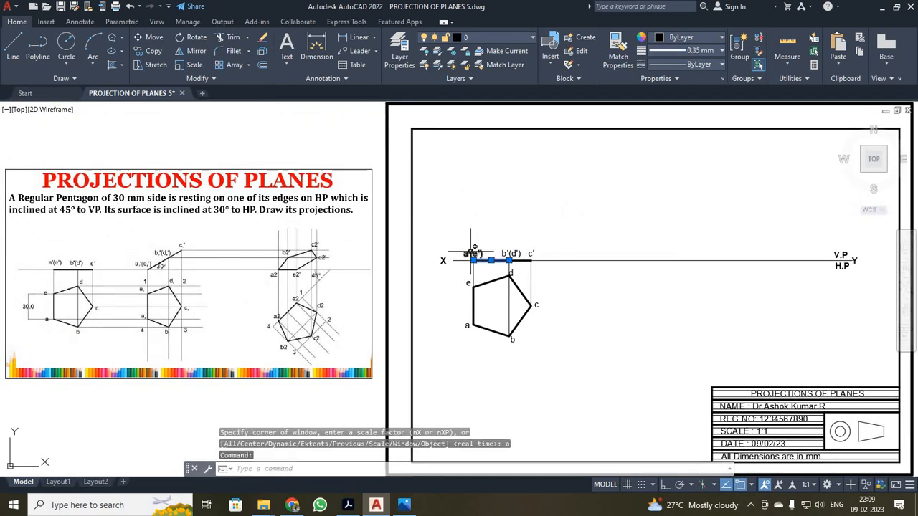
{"action": "left_click", "coordinate": [457, 243]}
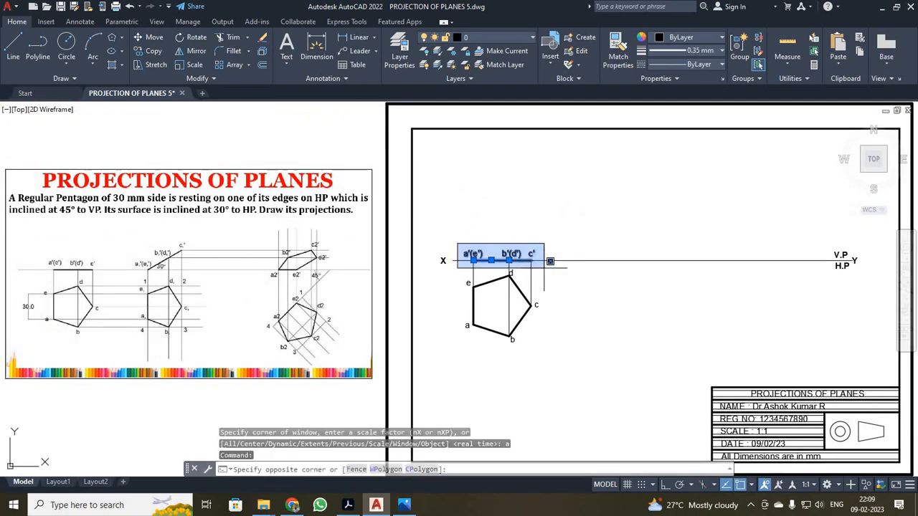
{"action": "left_click", "coordinate": [543, 267]}
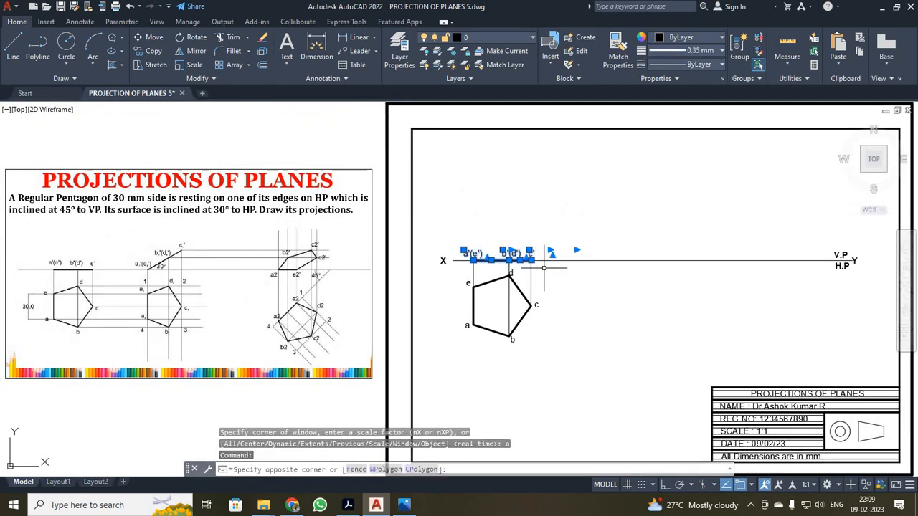
{"action": "left_click", "coordinate": [149, 52]}
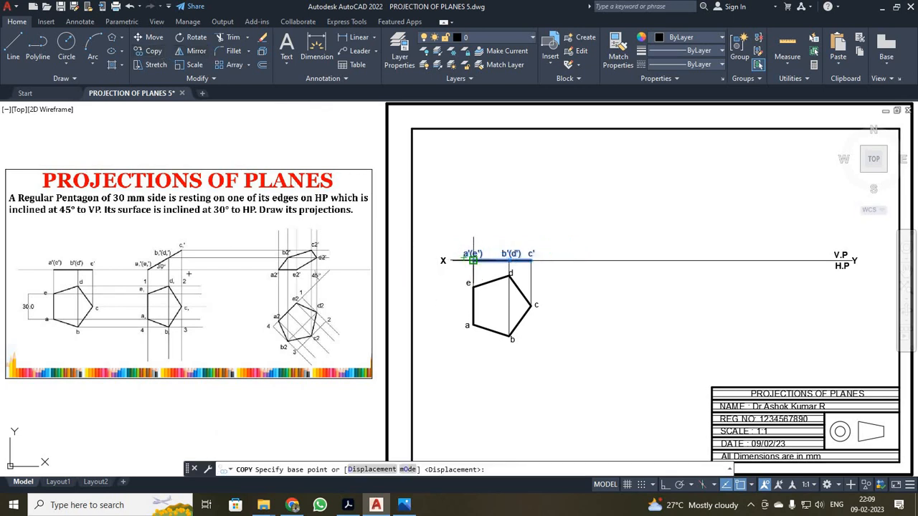
{"action": "left_click", "coordinate": [472, 260]}
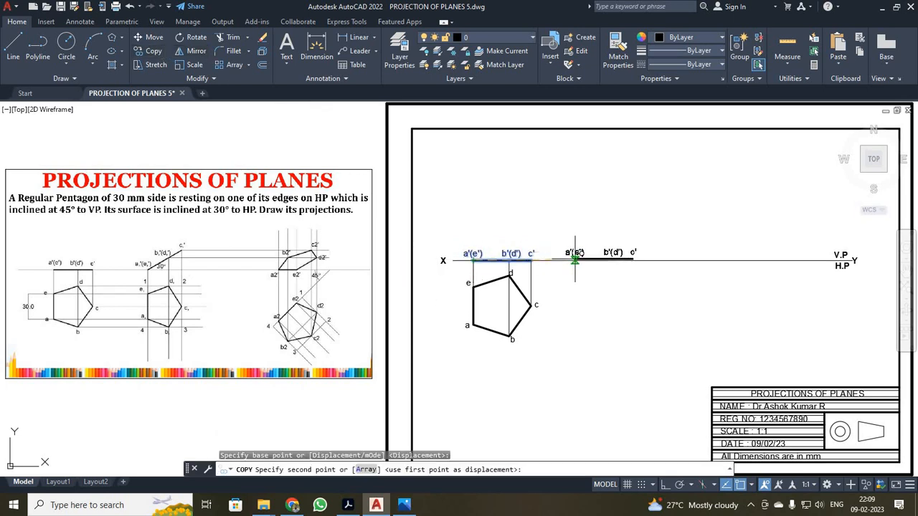
{"action": "left_click", "coordinate": [576, 260]}
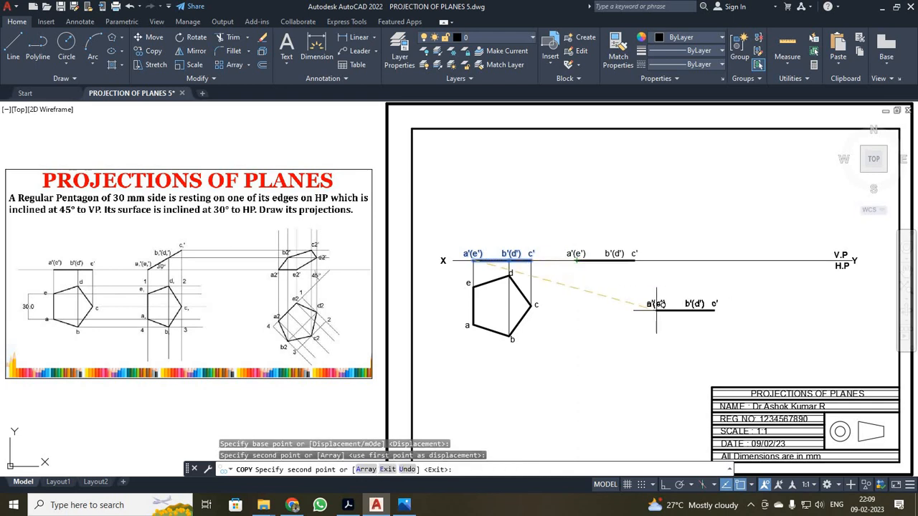
{"action": "key", "text": "Escape"}
Rotate the copied edge-view line and its labels by 30° about the a'(e') endpoint on XY
{"action": "left_click", "coordinate": [559, 239]}
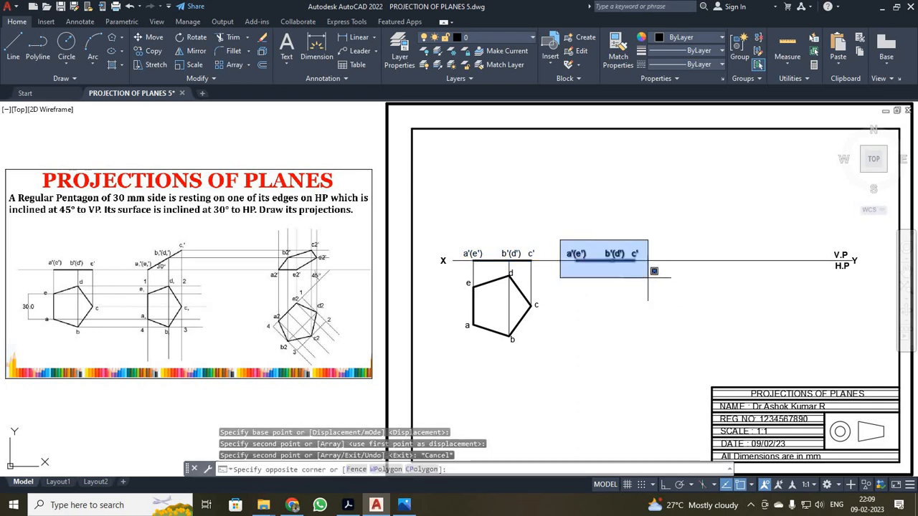
{"action": "left_click", "coordinate": [660, 279]}
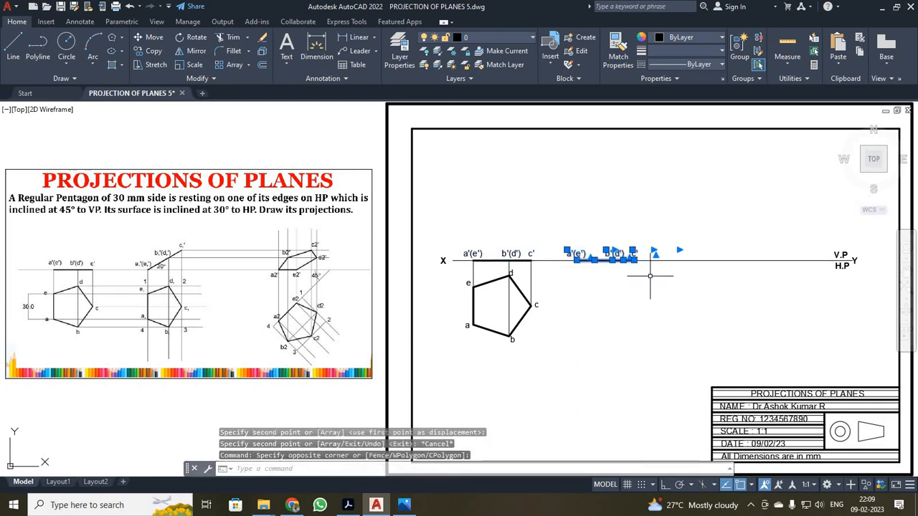
{"action": "left_click", "coordinate": [197, 40]}
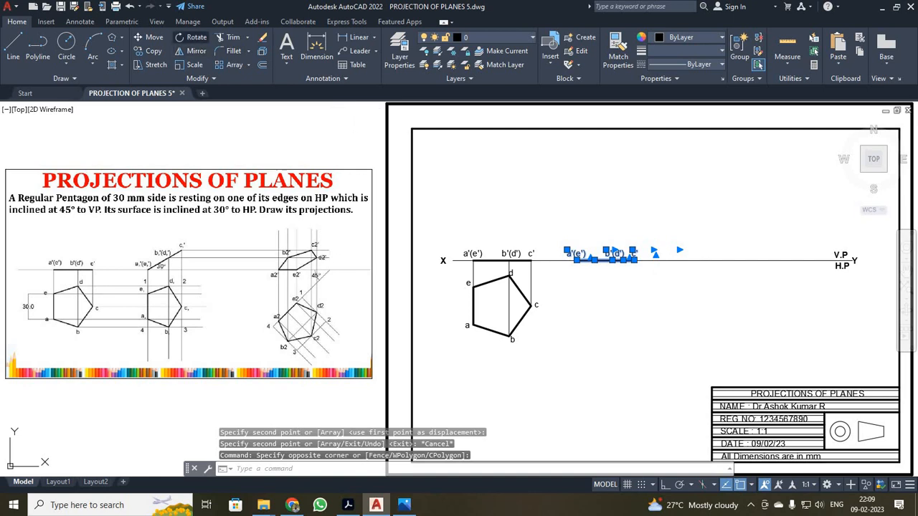
{"action": "left_click", "coordinate": [576, 260]}
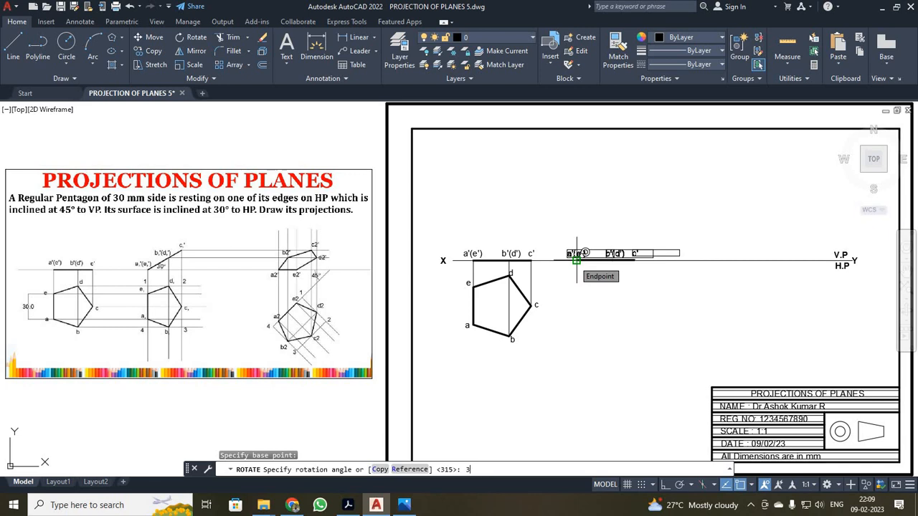
{"action": "type", "text": "30"}
{"action": "key", "text": "Return"}
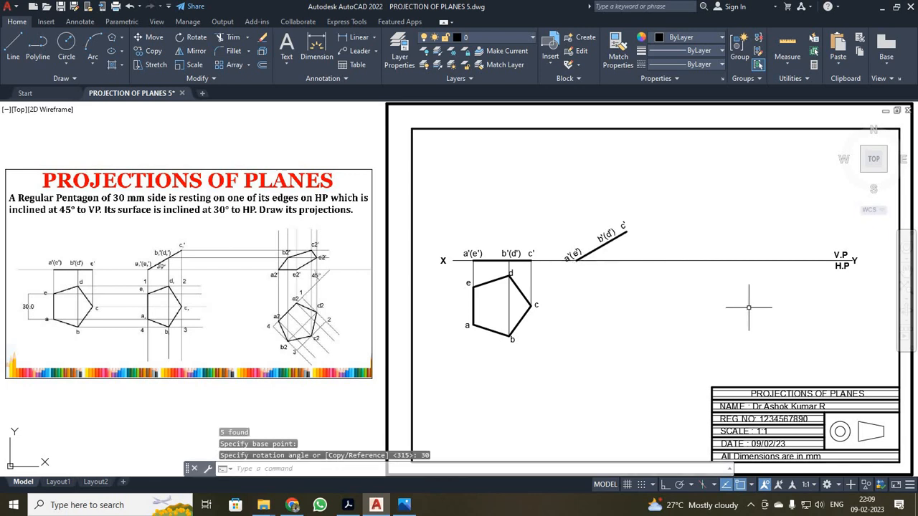
Draw a vertical projector about 70 mm long downward from the a'(e') end of the inclined line
{"action": "scroll", "coordinate": [749, 307], "scroll_direction": "up", "scroll_amount": 2}
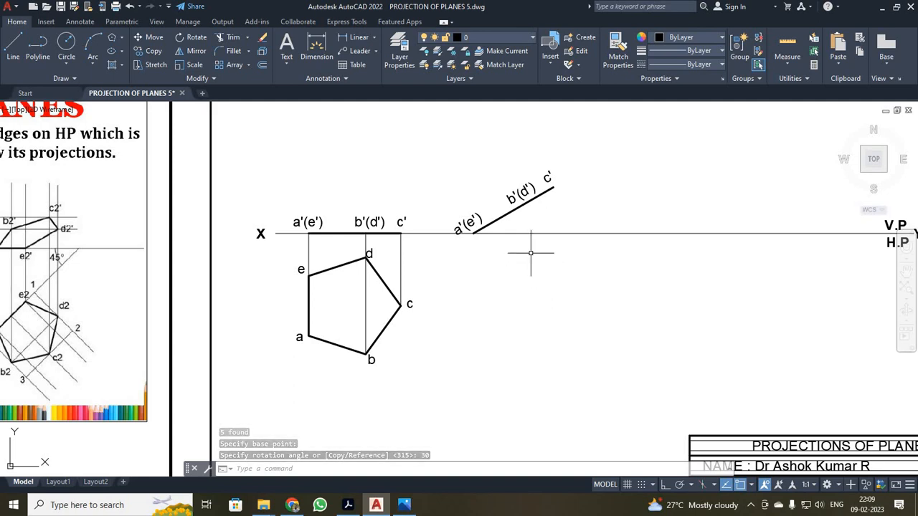
{"action": "left_click", "coordinate": [13, 47]}
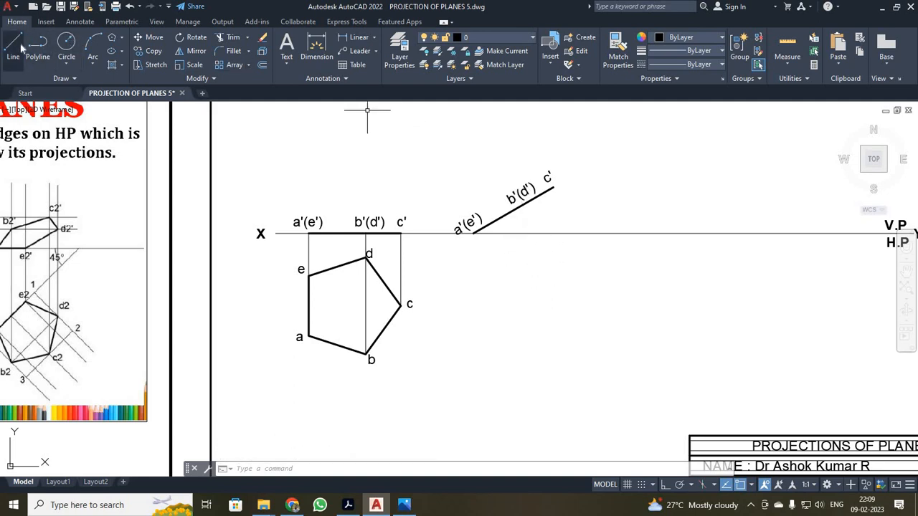
{"action": "left_click", "coordinate": [473, 233]}
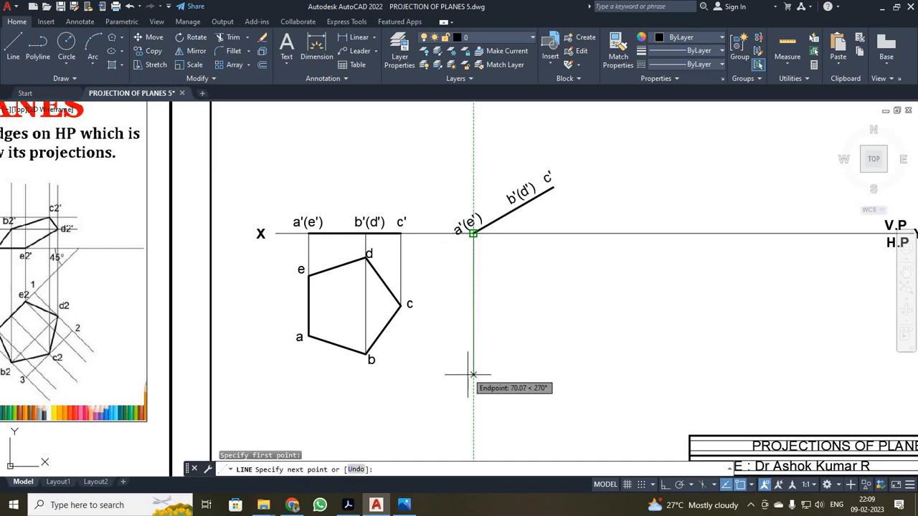
{"action": "left_click", "coordinate": [473, 376]}
{"action": "key", "text": "Escape"}
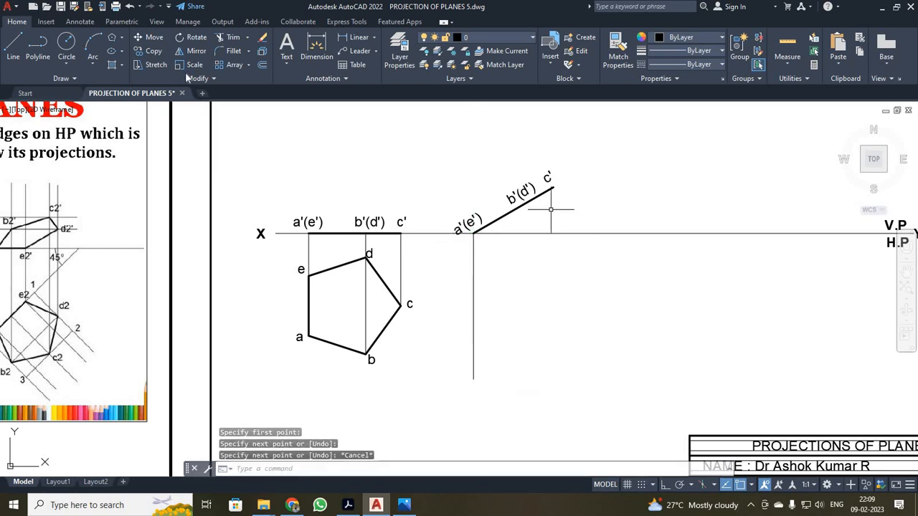
With Ortho on, draw a vertical projector from b'(d') on the inclined line down to about the level of the a'(e') projector's lower end
{"action": "left_click", "coordinate": [13, 47]}
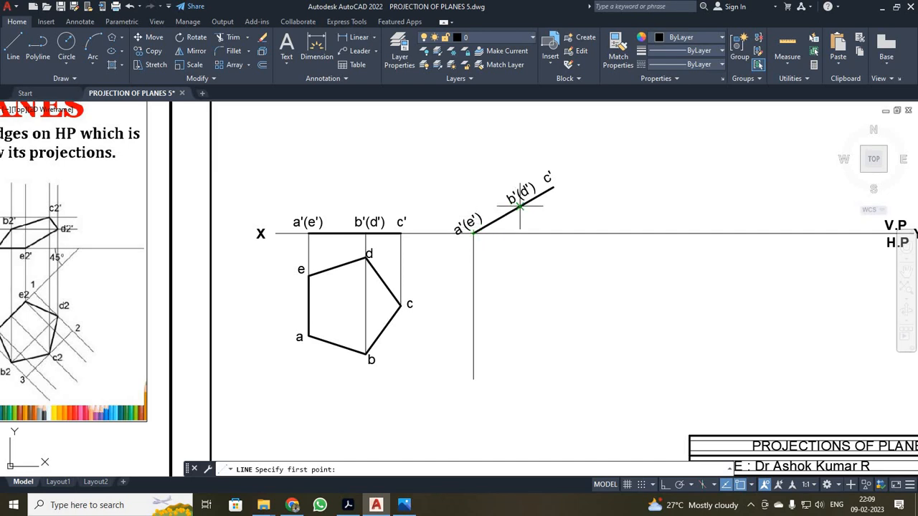
{"action": "scroll", "coordinate": [521, 206], "scroll_direction": "up", "scroll_amount": 5}
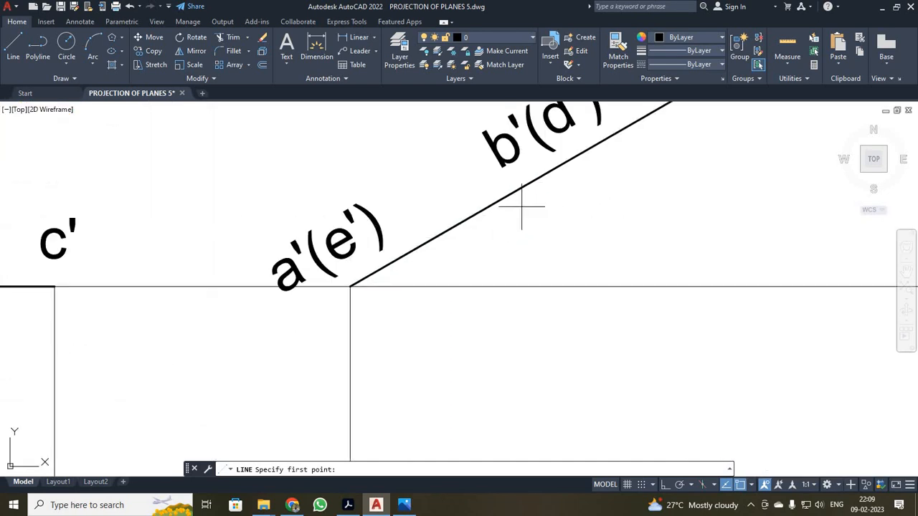
{"action": "scroll", "coordinate": [370, 275], "scroll_direction": "down", "scroll_amount": 2}
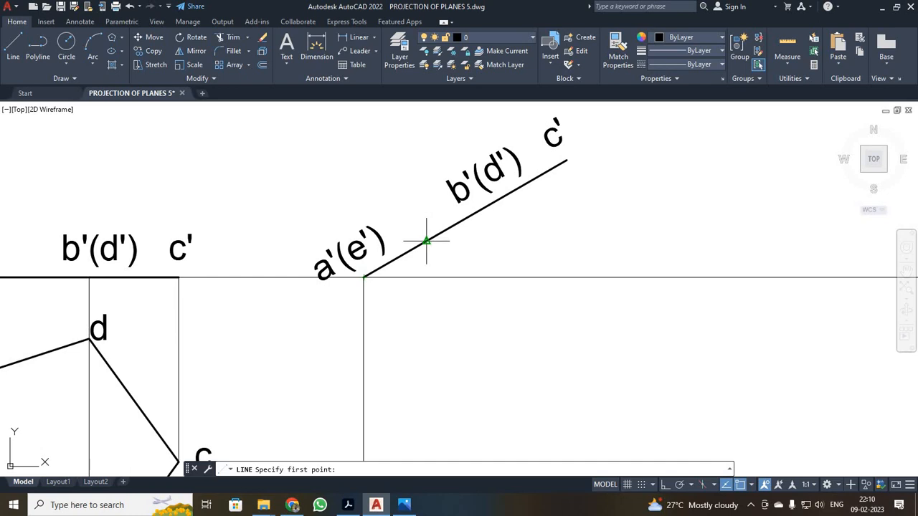
{"action": "left_click", "coordinate": [488, 205]}
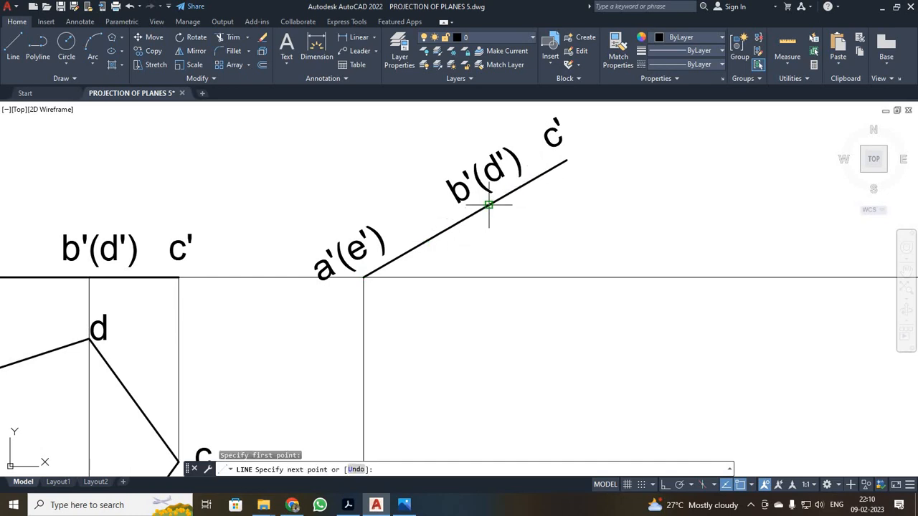
{"action": "scroll", "coordinate": [494, 301], "scroll_direction": "down", "scroll_amount": 4}
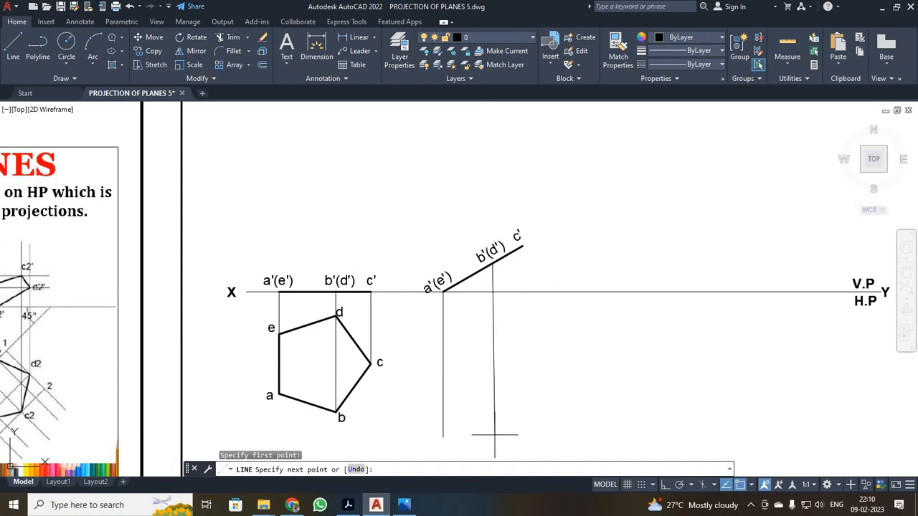
{"action": "key", "text": "F8"}
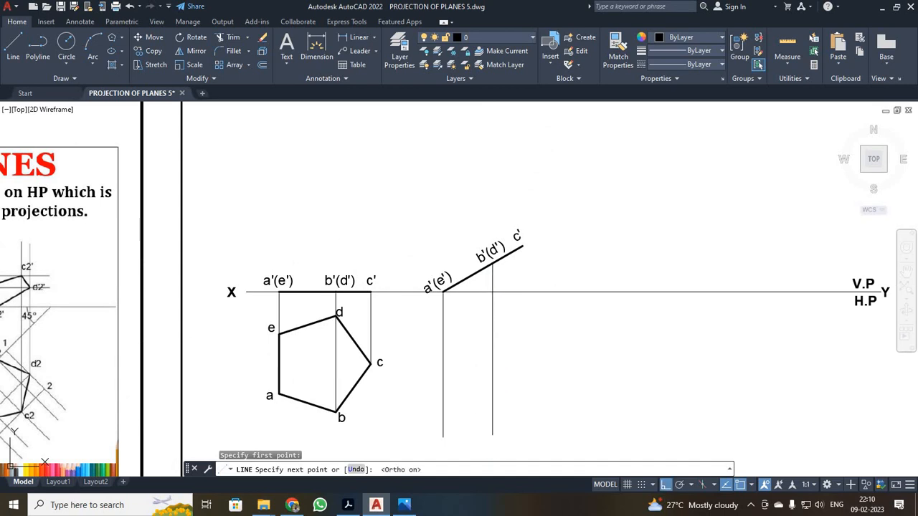
{"action": "left_click", "coordinate": [492, 435]}
{"action": "key", "text": "Escape"}
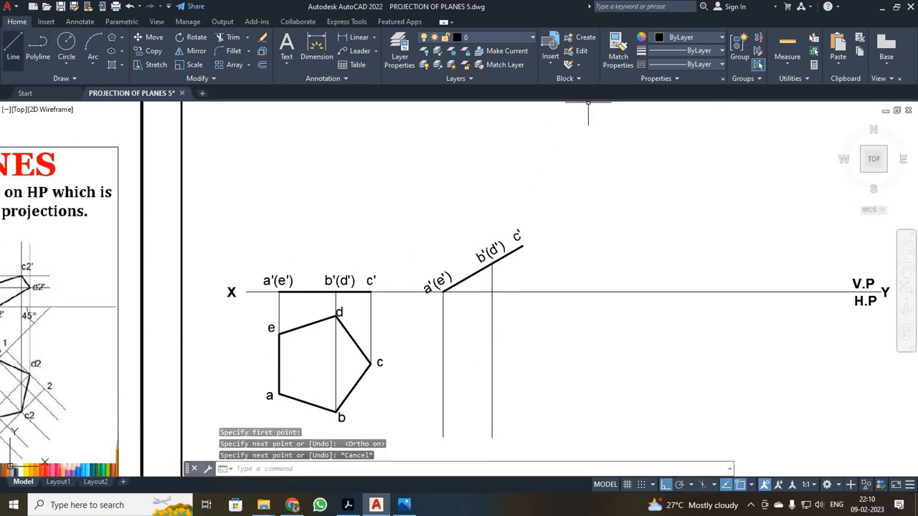
Draw a vertical projector about 96 mm long downward from the c' end of the inclined line
{"action": "left_click", "coordinate": [24, 43]}
{"action": "left_click", "coordinate": [522, 245]}
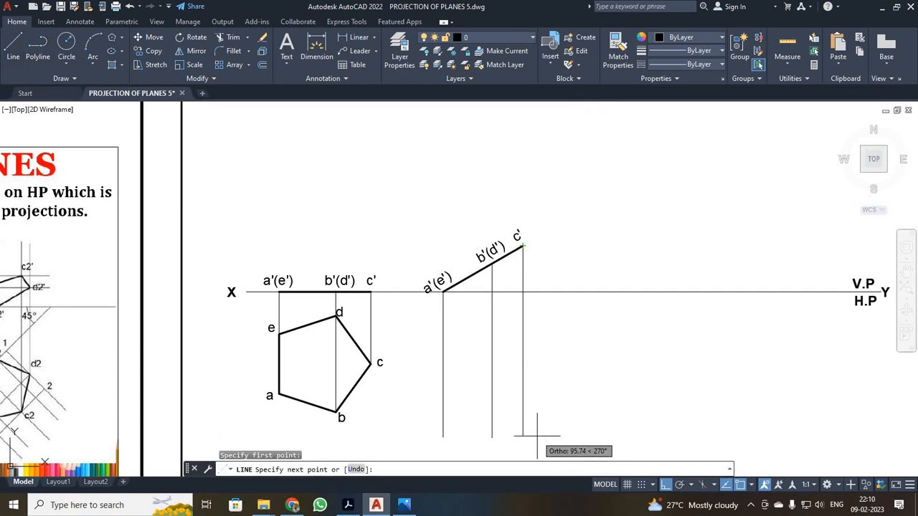
{"action": "left_click", "coordinate": [537, 435]}
{"action": "key", "text": "Escape"}
Draw a horizontal projector from pentagon corner d across the three new vertical projectors, ending just past the c' projector
{"action": "scroll", "coordinate": [666, 403], "scroll_direction": "up", "scroll_amount": 4}
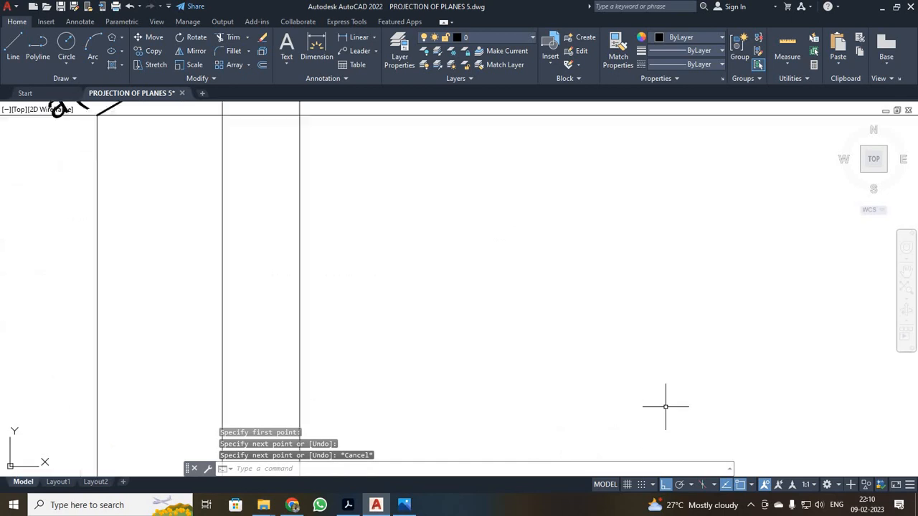
{"action": "scroll", "coordinate": [508, 334], "scroll_direction": "down", "scroll_amount": 2}
{"action": "scroll", "coordinate": [271, 312], "scroll_direction": "down", "scroll_amount": 4}
{"action": "scroll", "coordinate": [271, 312], "scroll_direction": "up", "scroll_amount": 4}
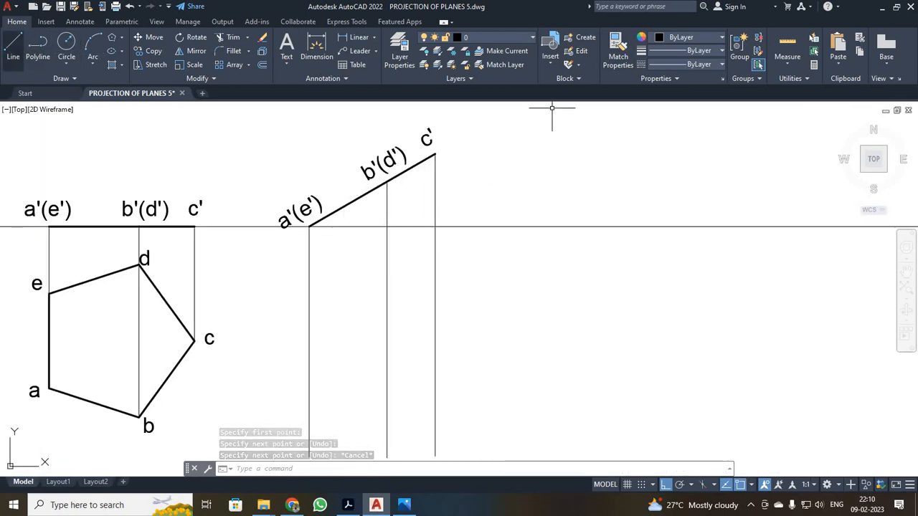
{"action": "left_click", "coordinate": [21, 43]}
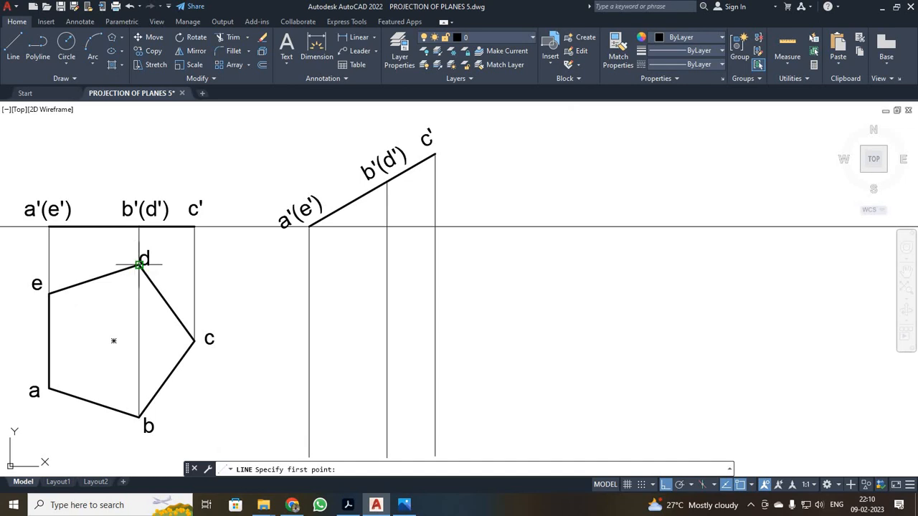
{"action": "left_click", "coordinate": [140, 265]}
{"action": "left_click", "coordinate": [493, 264]}
{"action": "key", "text": "Escape"}
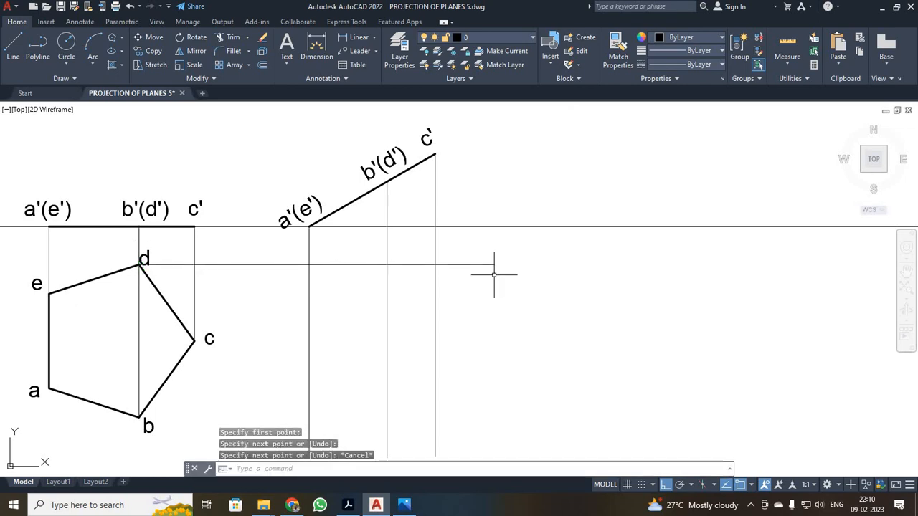
Draw horizontal projectors from pentagon corners e and c across the vertical projectors, ending level with the end of the d projector
{"action": "left_click", "coordinate": [15, 44]}
{"action": "left_click", "coordinate": [49, 294]}
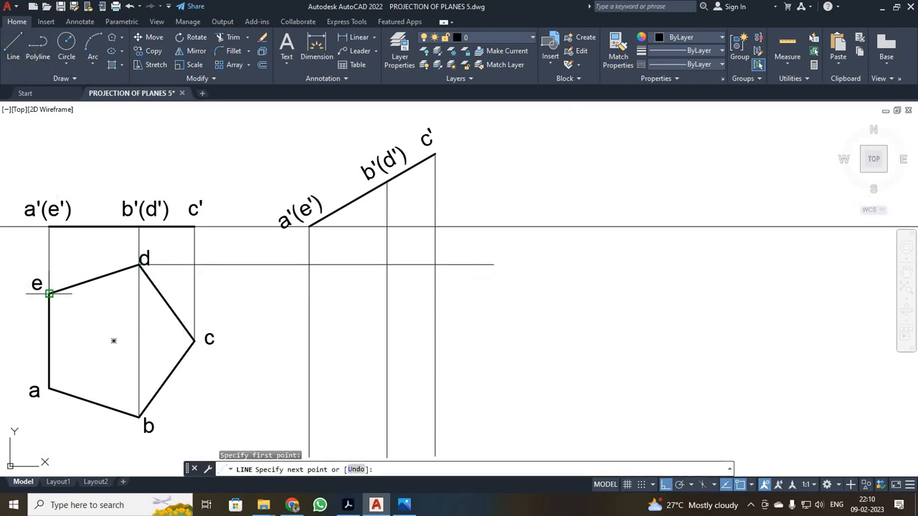
{"action": "left_click", "coordinate": [495, 314]}
{"action": "key", "text": "Escape"}
{"action": "left_click", "coordinate": [13, 49]}
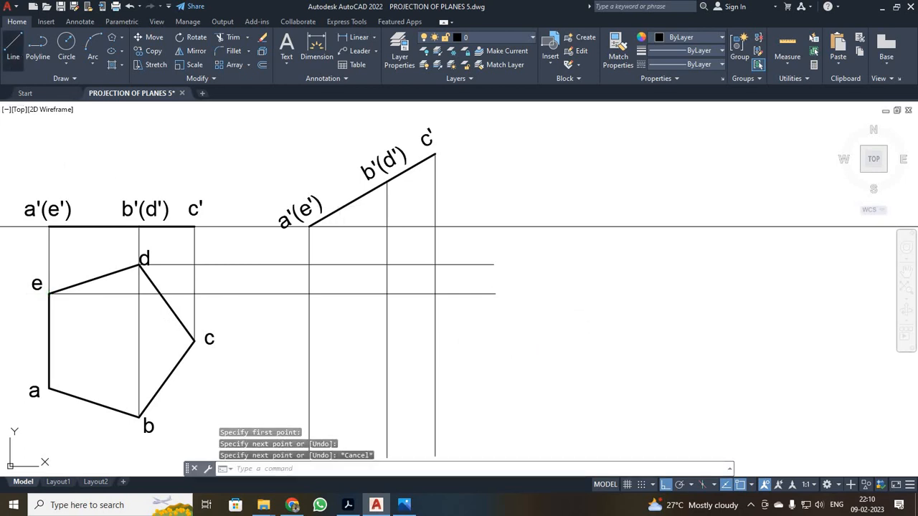
{"action": "left_click", "coordinate": [194, 341]}
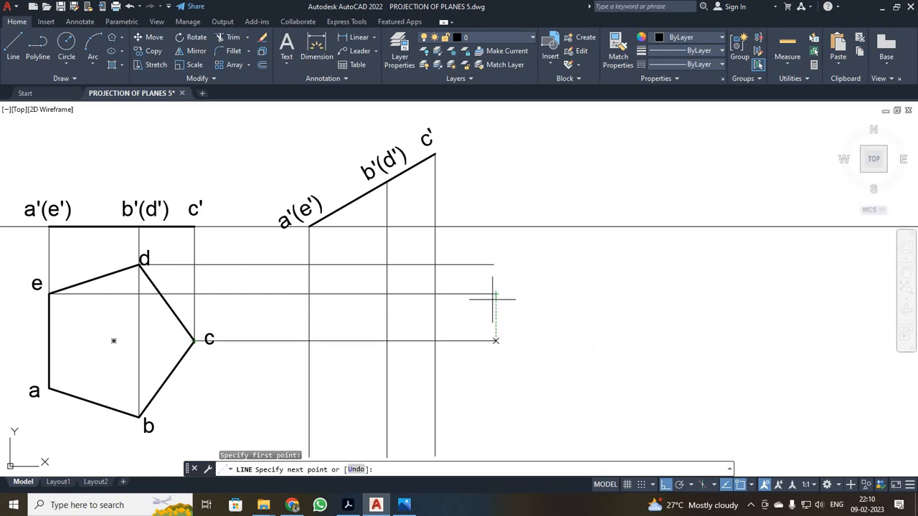
{"action": "left_click", "coordinate": [494, 340]}
{"action": "key", "text": "Escape"}
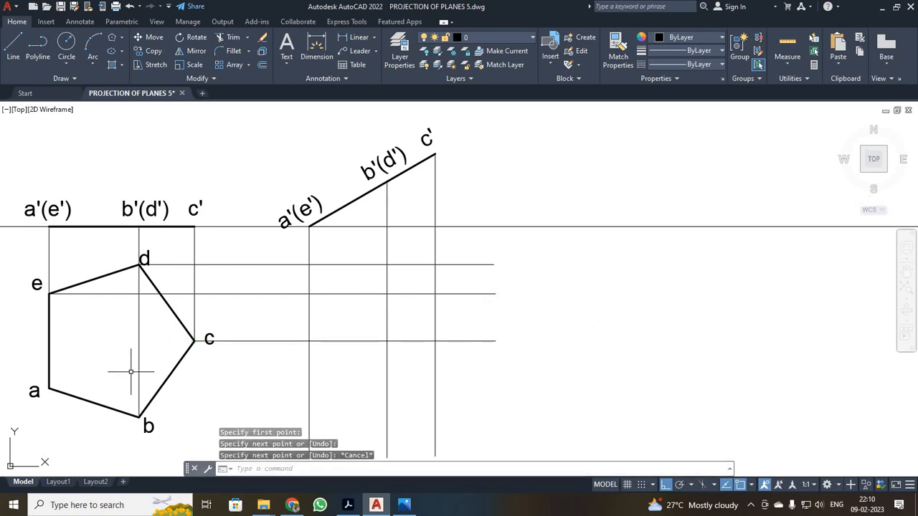
Draw horizontal projectors from pentagon corners a and b across the vertical projectors, ending level with the projectors above
{"action": "left_click", "coordinate": [13, 48]}
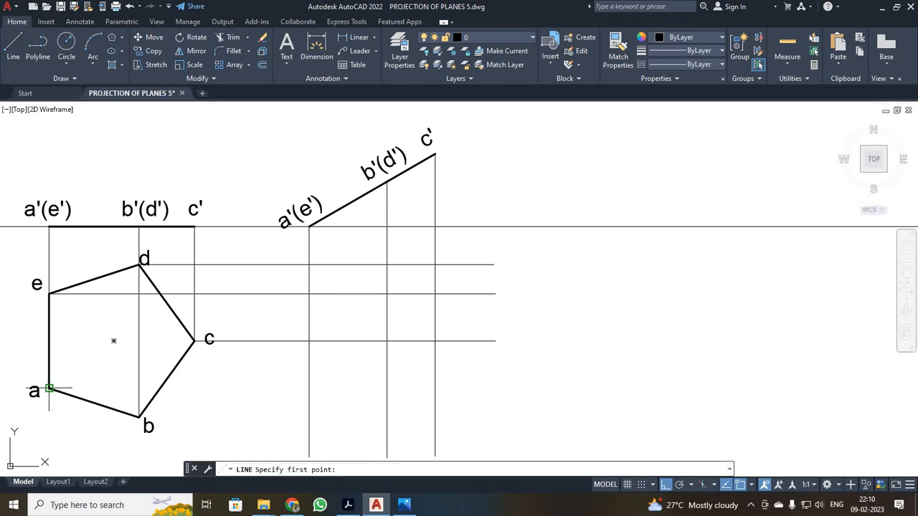
{"action": "left_click", "coordinate": [49, 388]}
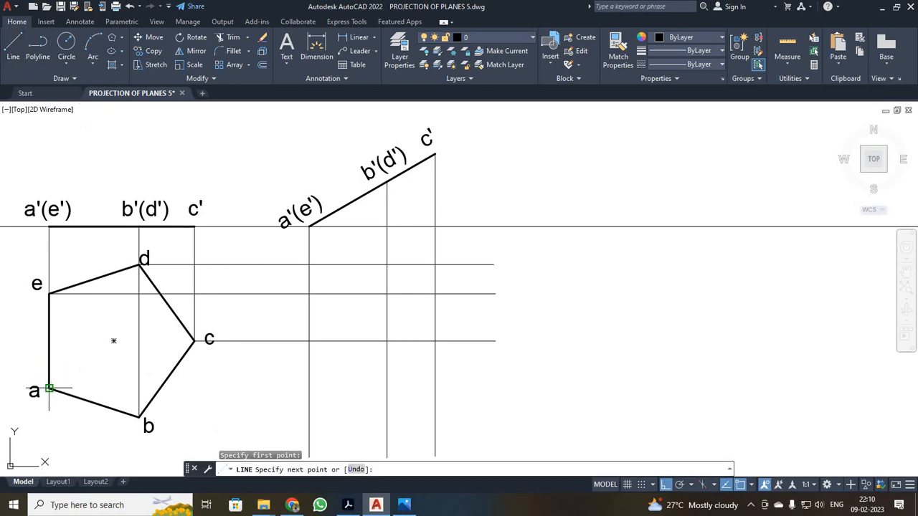
{"action": "left_click", "coordinate": [494, 388]}
{"action": "key", "text": "Escape"}
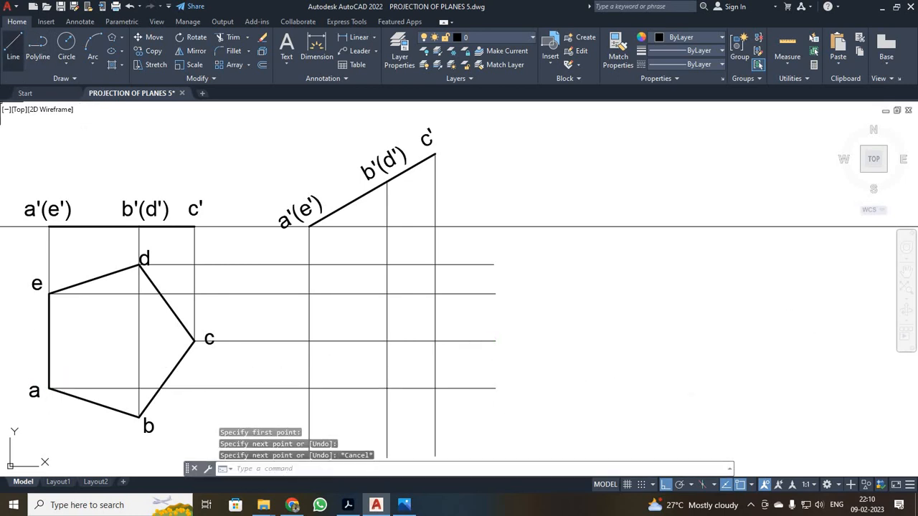
{"action": "key", "text": "space"}
{"action": "left_click", "coordinate": [139, 416]}
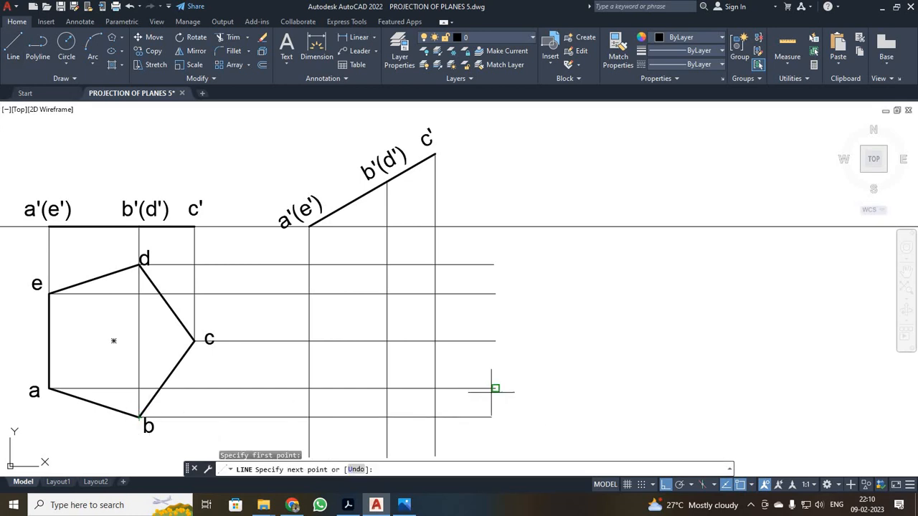
{"action": "left_click", "coordinate": [495, 416]}
{"action": "key", "text": "Escape"}
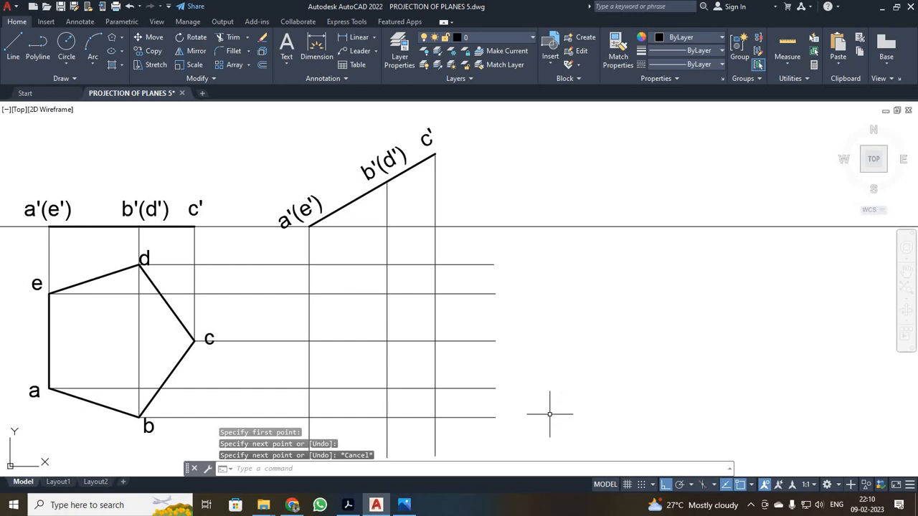
With Ortho off, copy the label a beside the five projector intersections that locate corners a, b, c, d and e of the second top view
{"action": "left_click", "coordinate": [34, 391]}
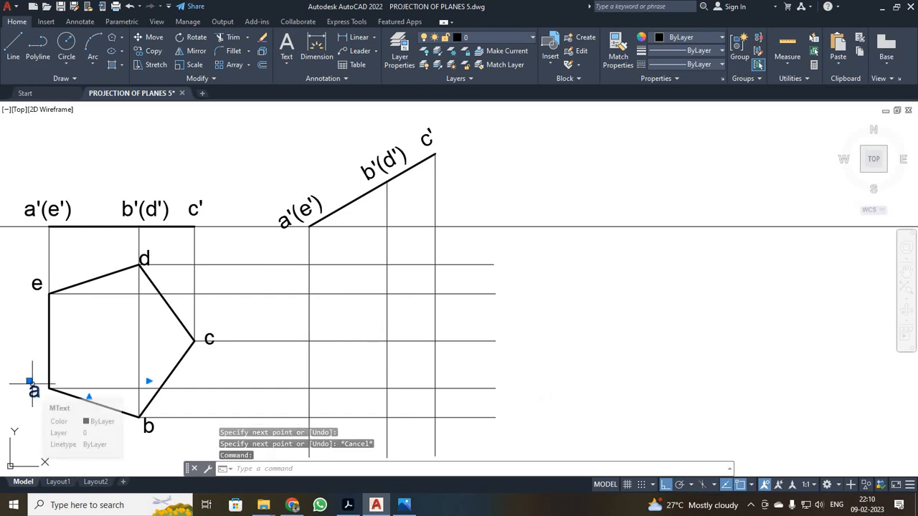
{"action": "left_click", "coordinate": [148, 51]}
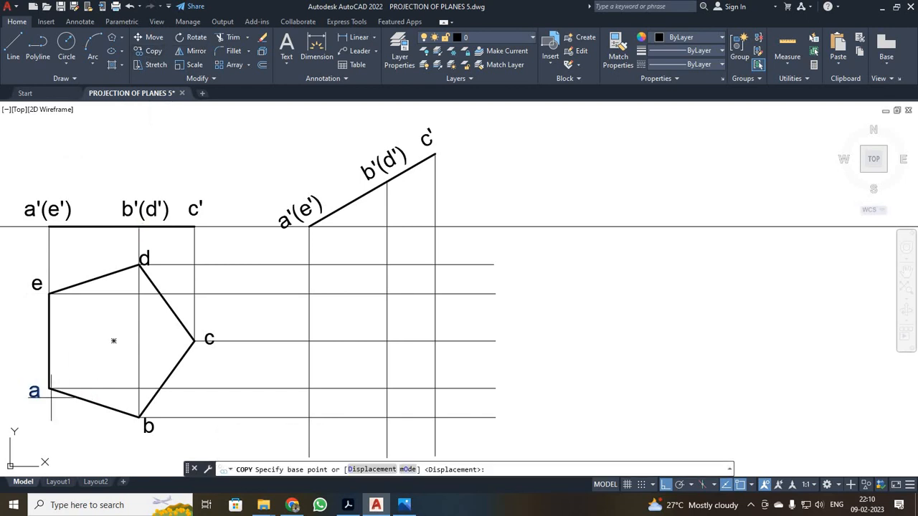
{"action": "left_click", "coordinate": [30, 383]}
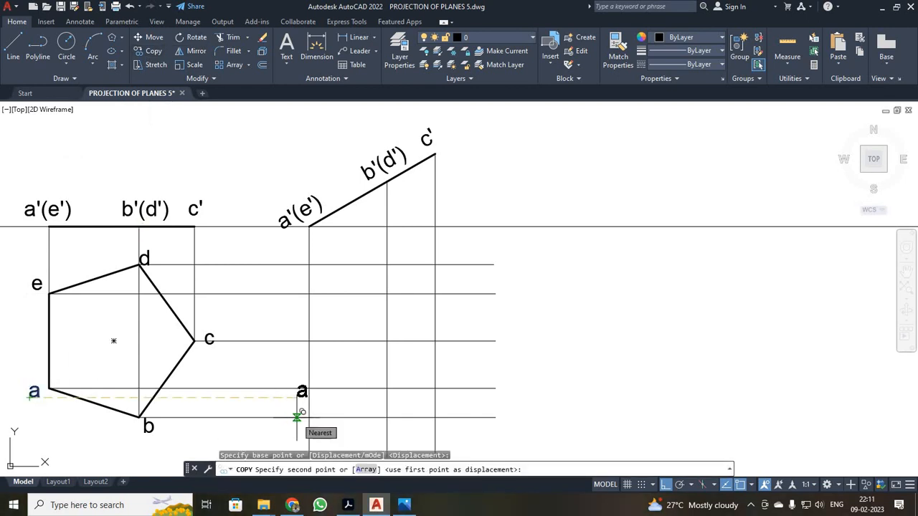
{"action": "key", "text": "F8"}
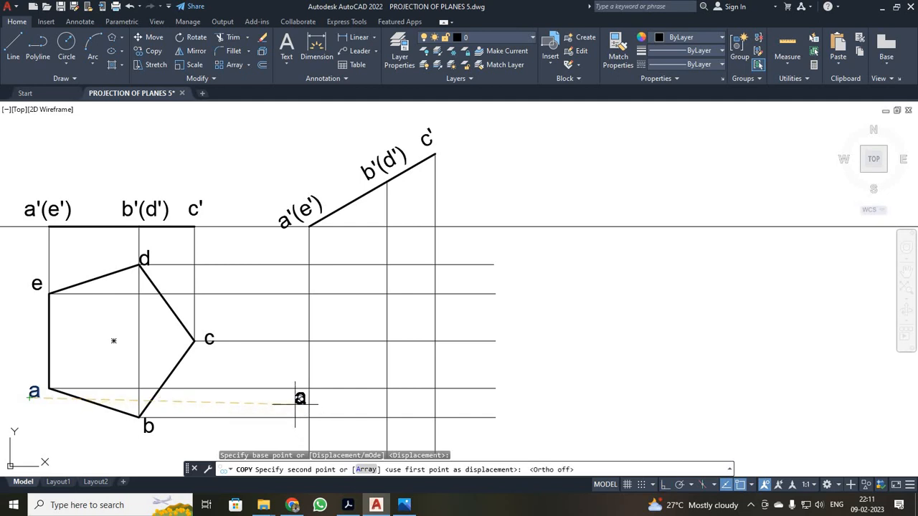
{"action": "left_click", "coordinate": [293, 405]}
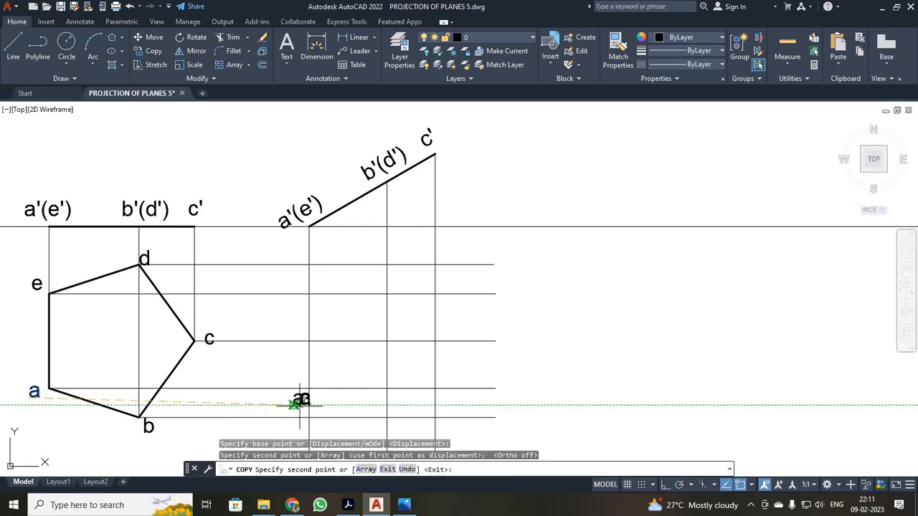
{"action": "left_click", "coordinate": [392, 430]}
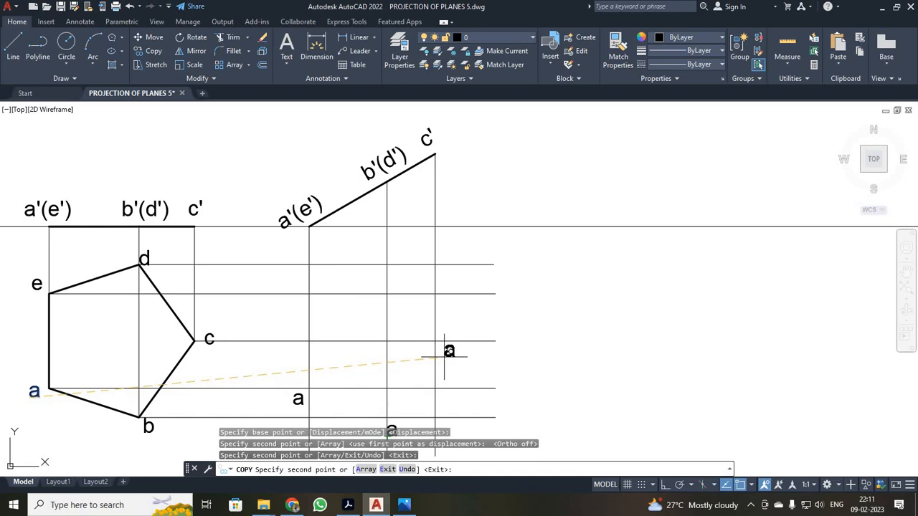
{"action": "left_click", "coordinate": [445, 354]}
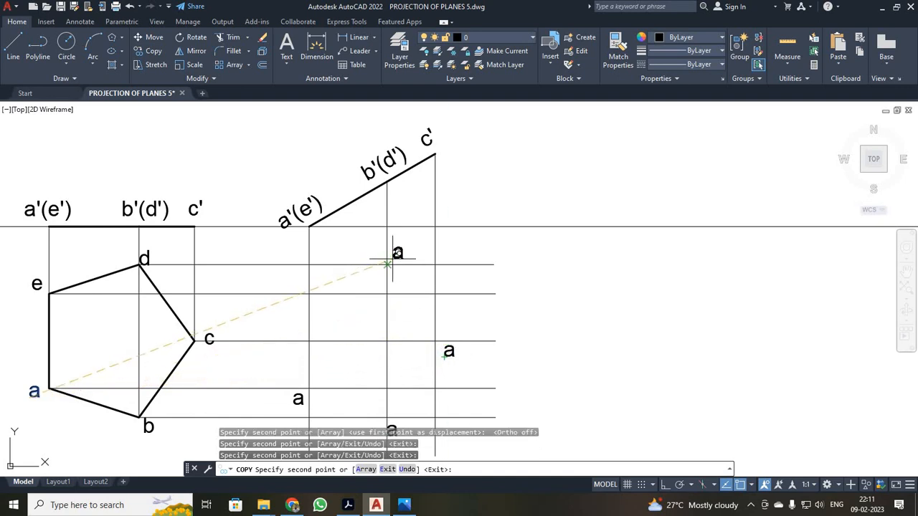
{"action": "left_click", "coordinate": [395, 265]}
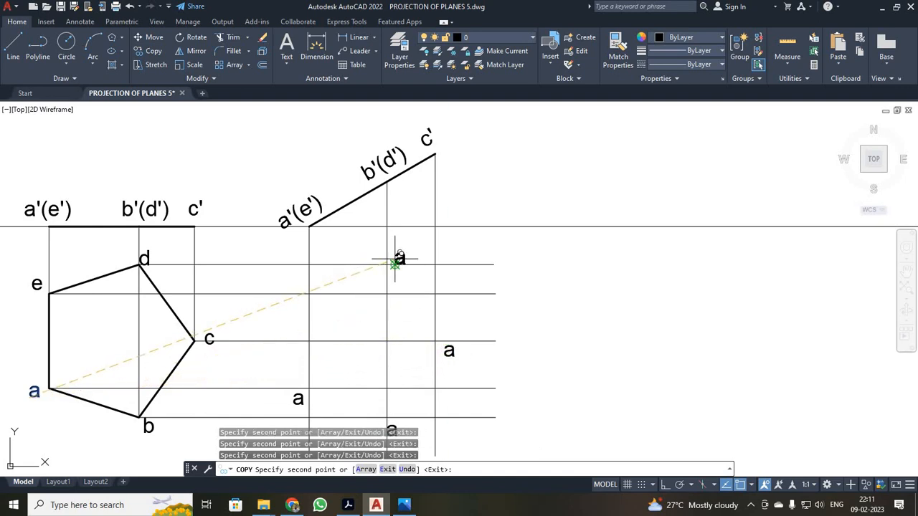
{"action": "left_click", "coordinate": [294, 293]}
{"action": "key", "text": "Escape"}
{"action": "scroll", "coordinate": [354, 359], "scroll_direction": "down", "scroll_amount": 2}
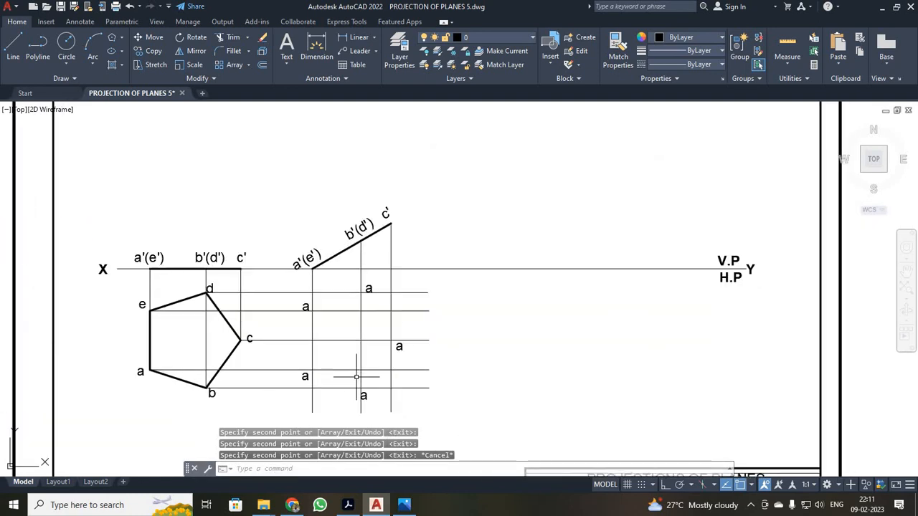
Change the copied labels at the second top view's b and c intersections to b and c
{"action": "double_click", "coordinate": [364, 395]}
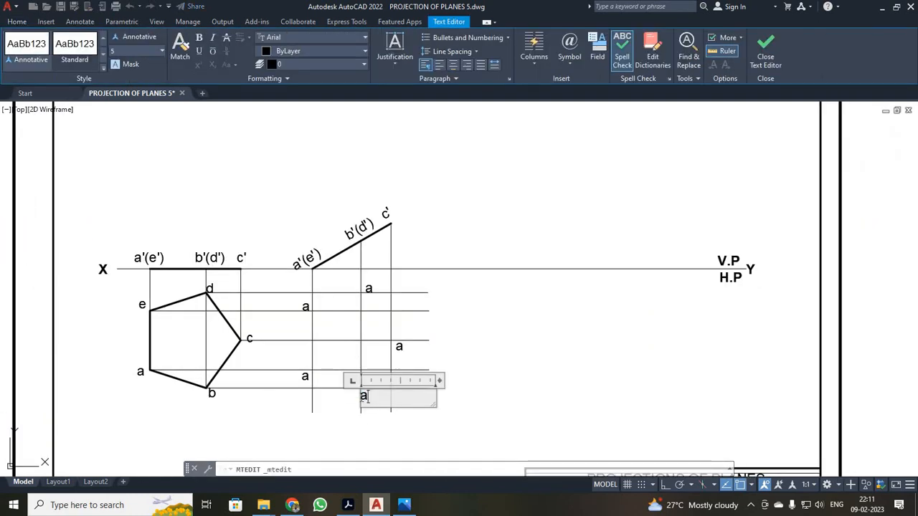
{"action": "left_click", "coordinate": [765, 47]}
{"action": "scroll", "coordinate": [420, 348], "scroll_direction": "up", "scroll_amount": 2}
{"action": "left_click", "coordinate": [386, 345]}
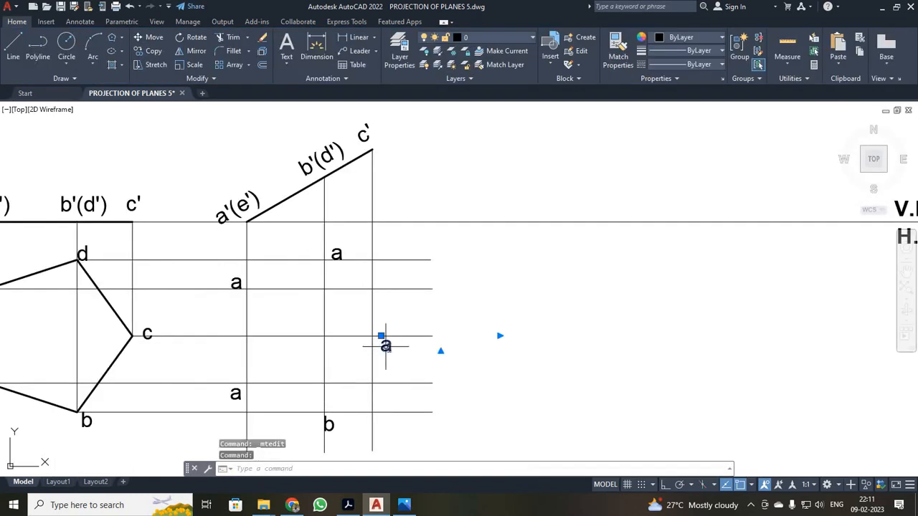
{"action": "double_click", "coordinate": [385, 345]}
{"action": "type", "text": "c"}
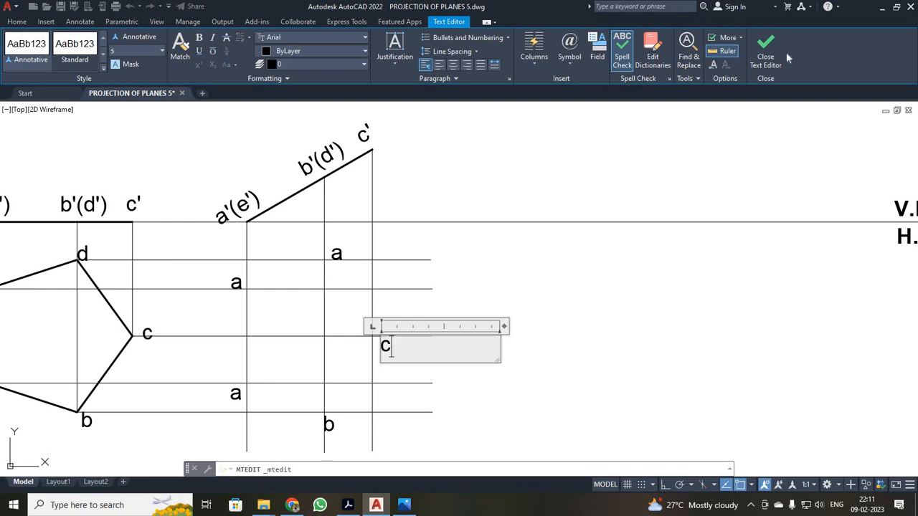
{"action": "left_click", "coordinate": [765, 47]}
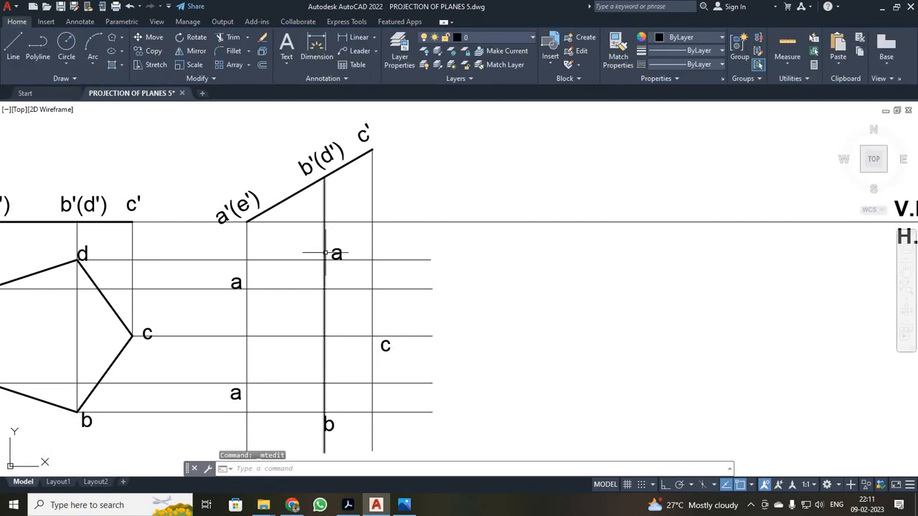
Change the copied labels at the second top view's d and e intersections to d and e
{"action": "double_click", "coordinate": [332, 252]}
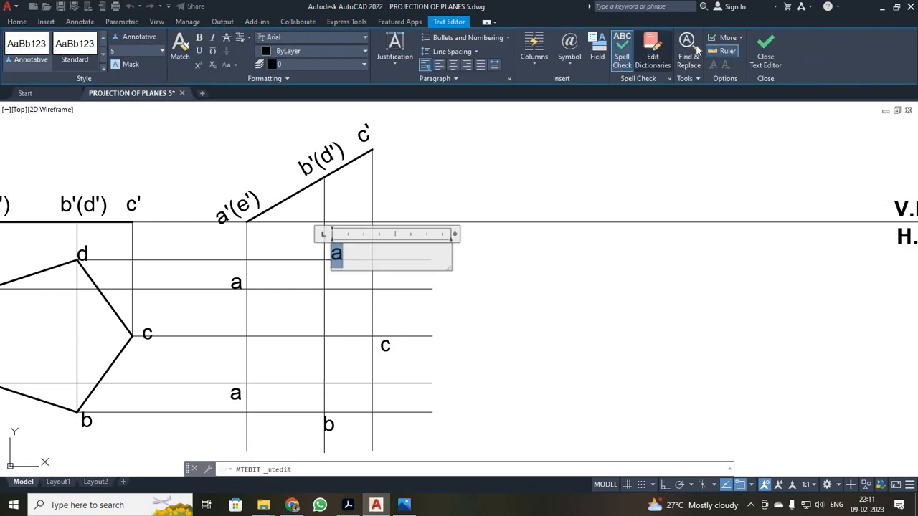
{"action": "type", "text": "d"}
{"action": "left_click", "coordinate": [765, 47]}
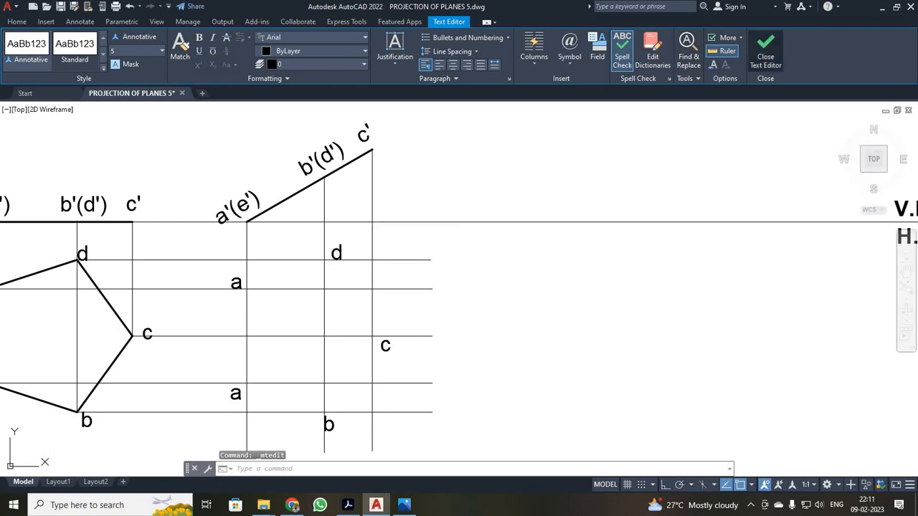
{"action": "left_click", "coordinate": [237, 283]}
{"action": "double_click", "coordinate": [236, 285]}
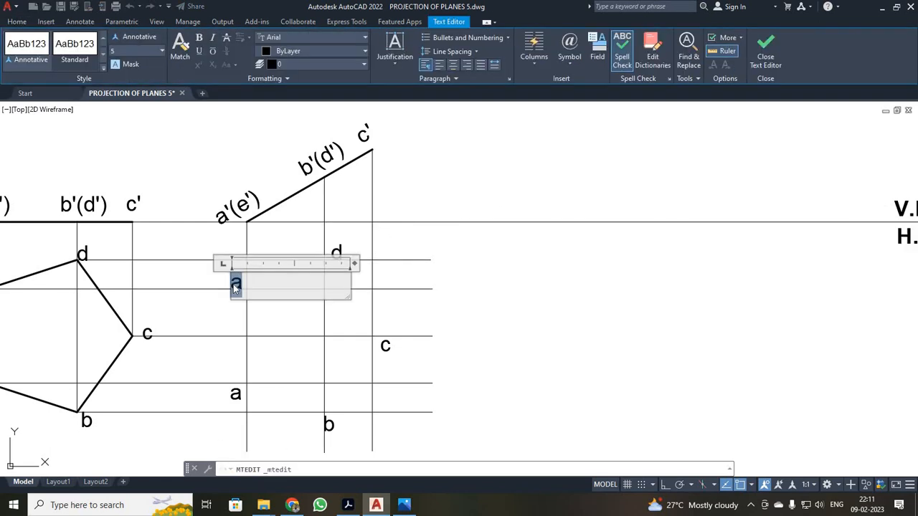
{"action": "type", "text": "e"}
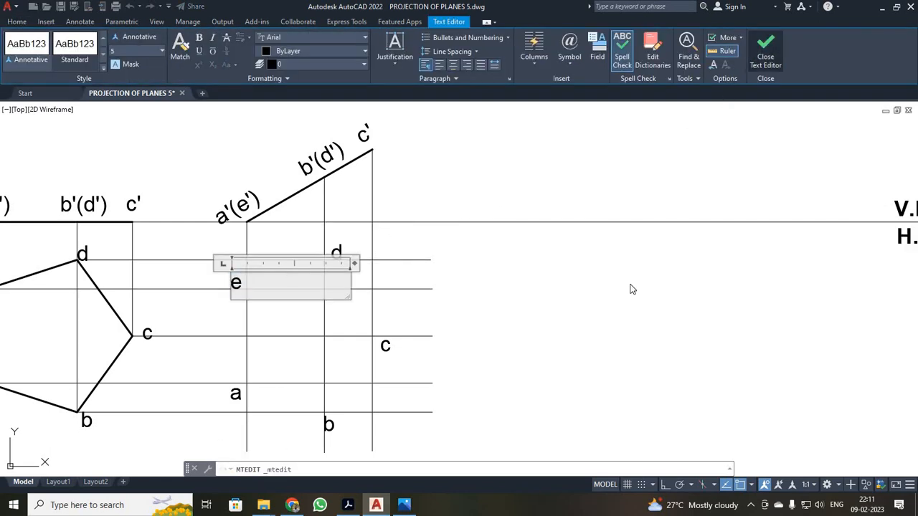
{"action": "left_click", "coordinate": [629, 287]}
Draw the closed line outline of the second top view through the projector intersections e, a, b, c, d and back to e
{"action": "left_click", "coordinate": [18, 47]}
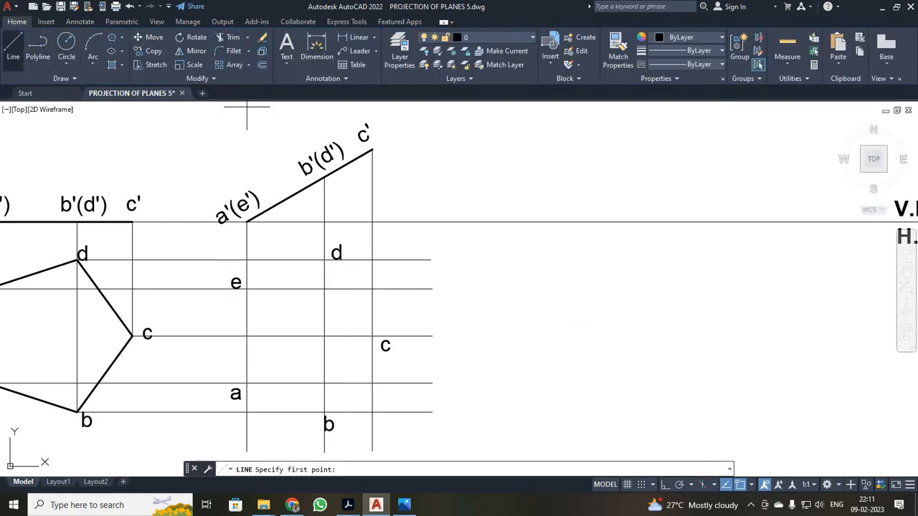
{"action": "left_click", "coordinate": [247, 288]}
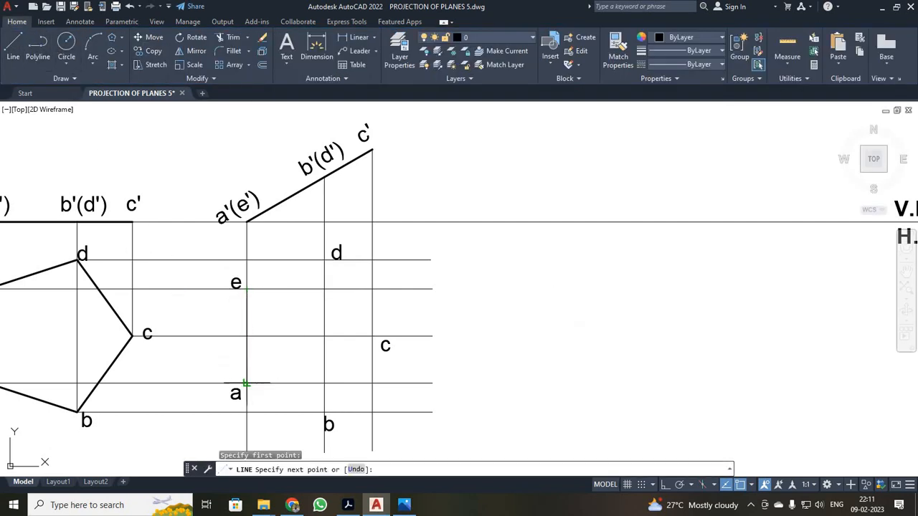
{"action": "left_click", "coordinate": [247, 384]}
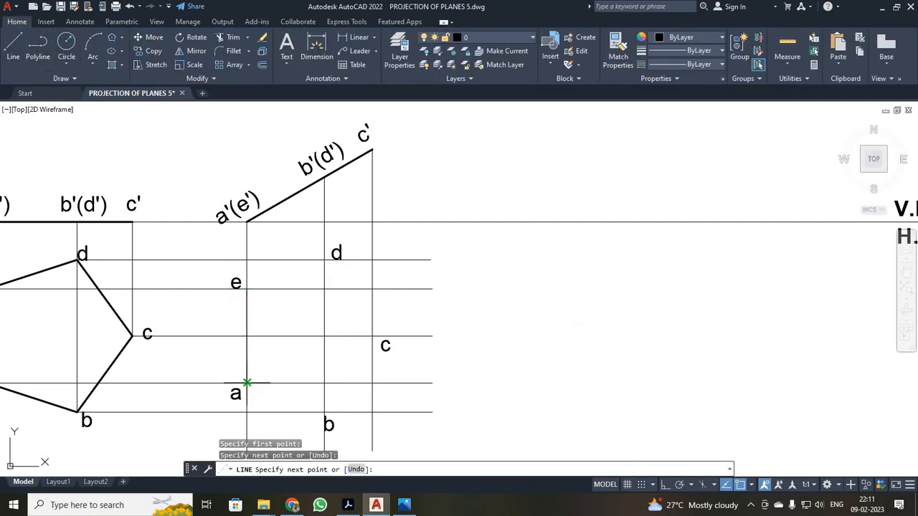
{"action": "left_click", "coordinate": [324, 412]}
{"action": "left_click", "coordinate": [371, 335]}
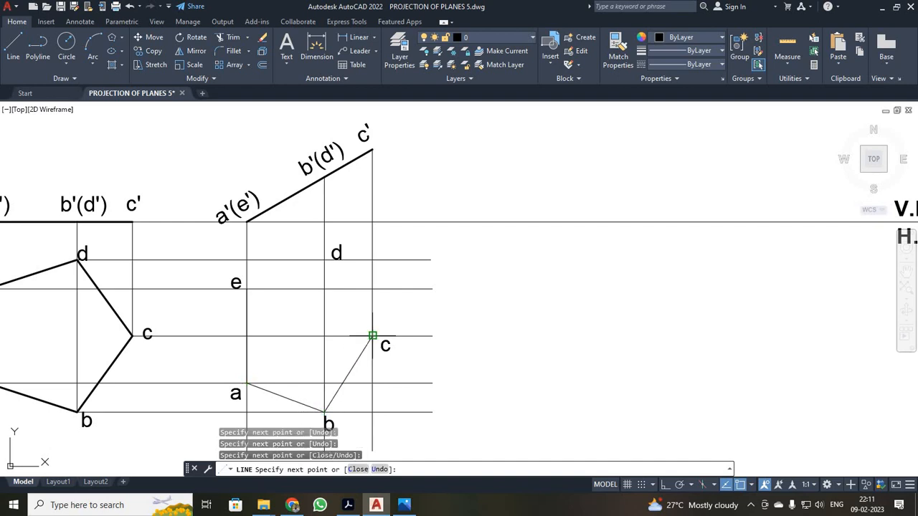
{"action": "left_click", "coordinate": [324, 259]}
{"action": "left_click", "coordinate": [246, 288]}
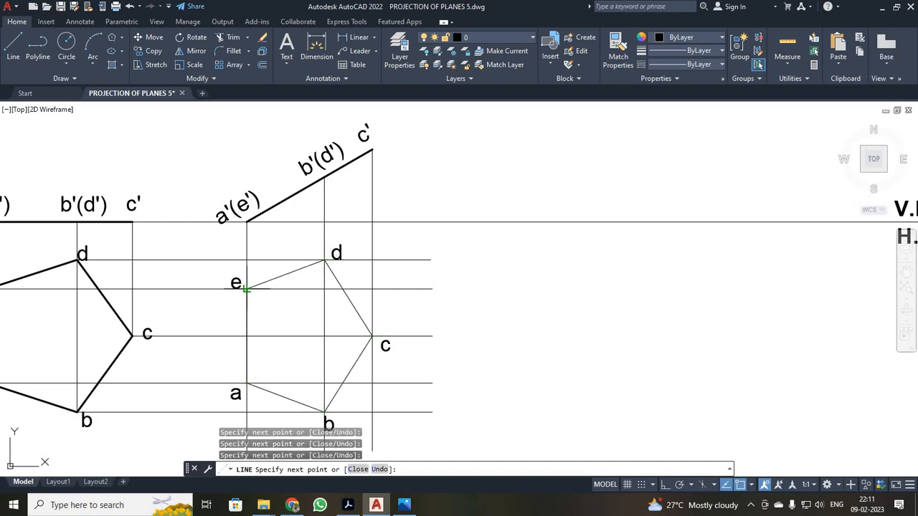
{"action": "key", "text": "Escape"}
Set the lineweight of the five edges of the second top view to 0.35 mm
{"action": "left_click", "coordinate": [247, 328]}
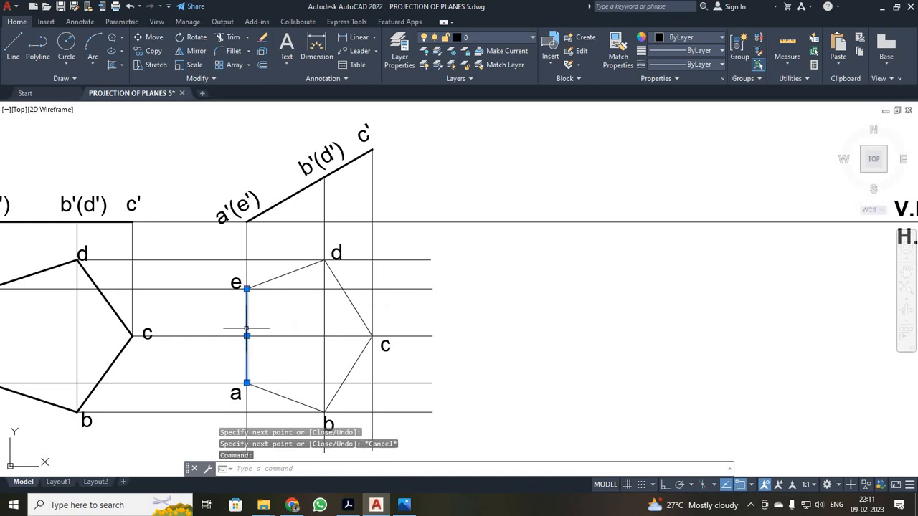
{"action": "left_click", "coordinate": [274, 278]}
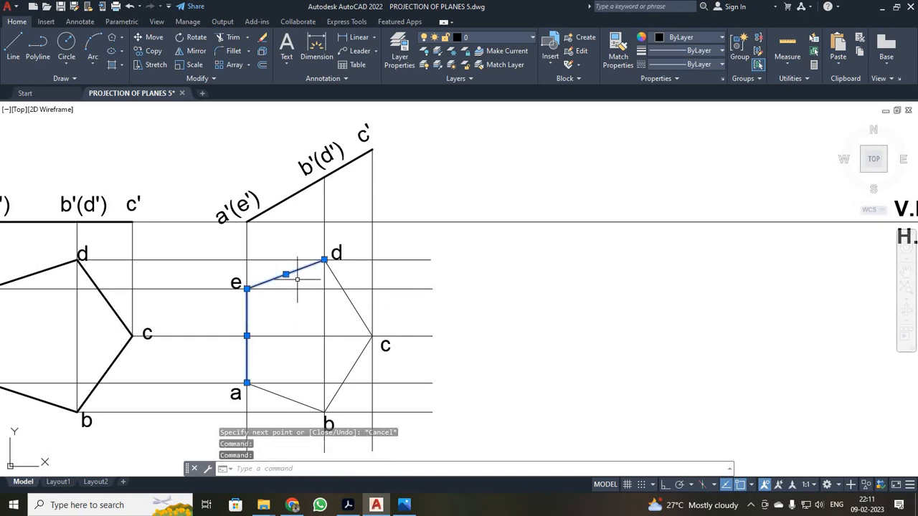
{"action": "left_click", "coordinate": [349, 298]}
{"action": "left_click", "coordinate": [344, 380]}
{"action": "left_click", "coordinate": [294, 400]}
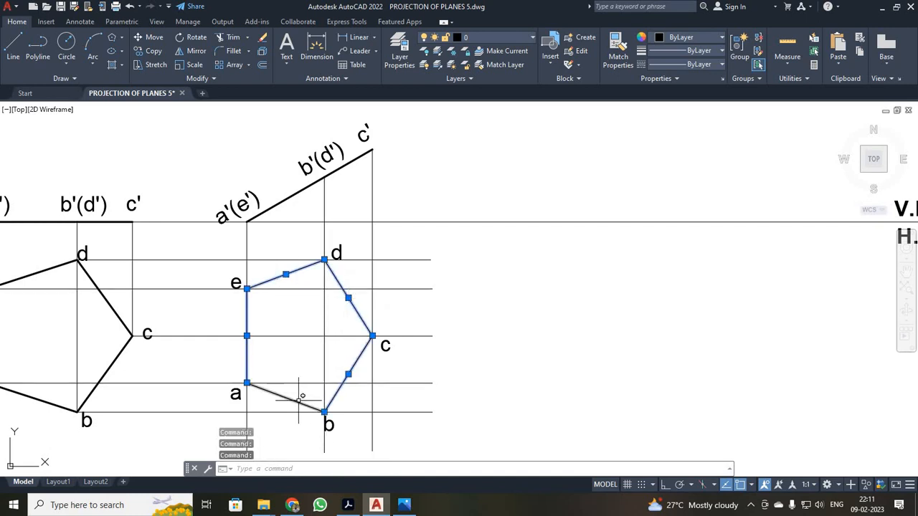
{"action": "left_click", "coordinate": [690, 51]}
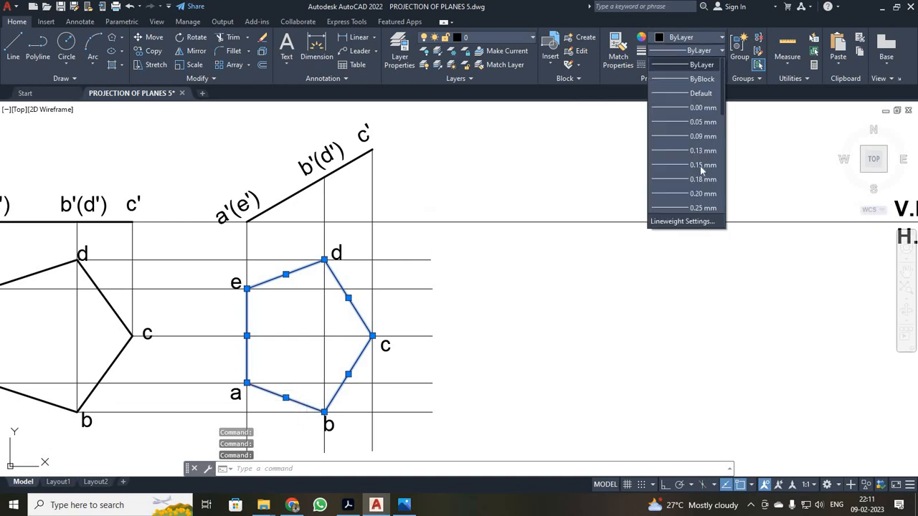
{"action": "scroll", "coordinate": [699, 172], "scroll_direction": "down", "scroll_amount": 2}
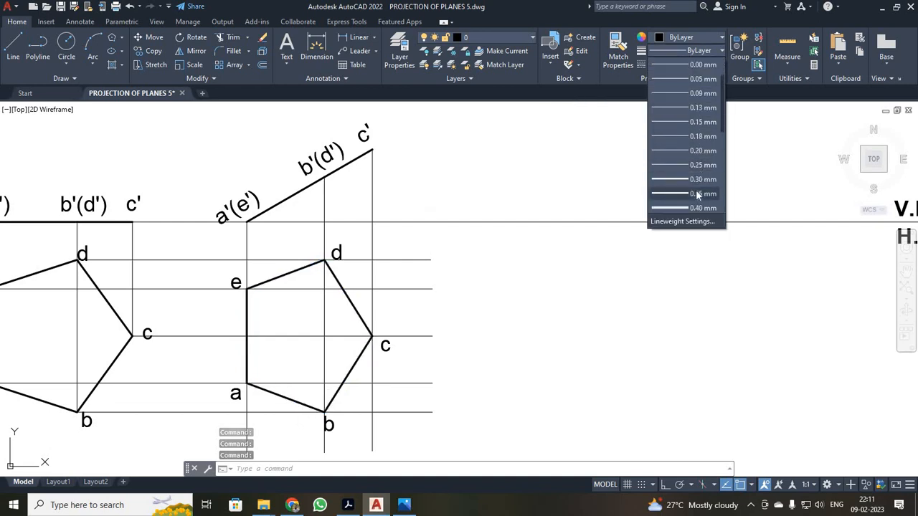
{"action": "left_click", "coordinate": [699, 194]}
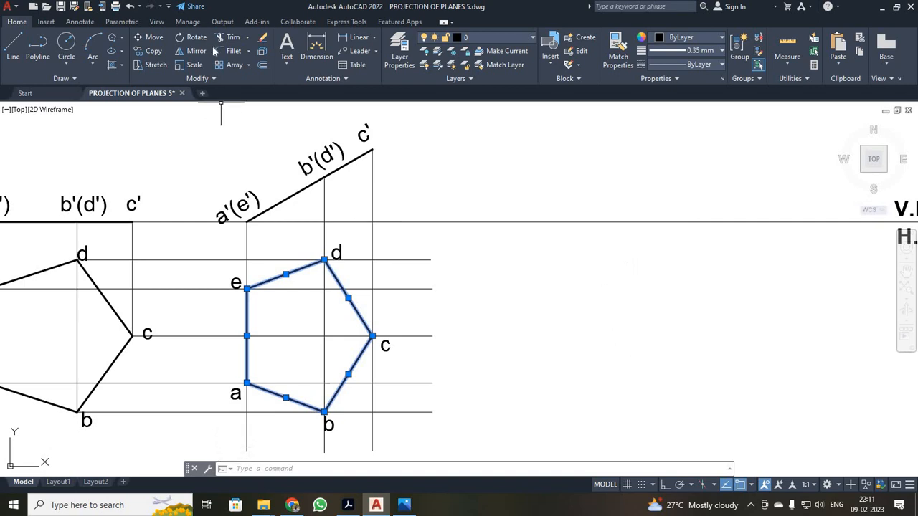
Copy the second top view's pentagon horizontally into the empty area beside it, using corner e as the base point
{"action": "left_click", "coordinate": [152, 52]}
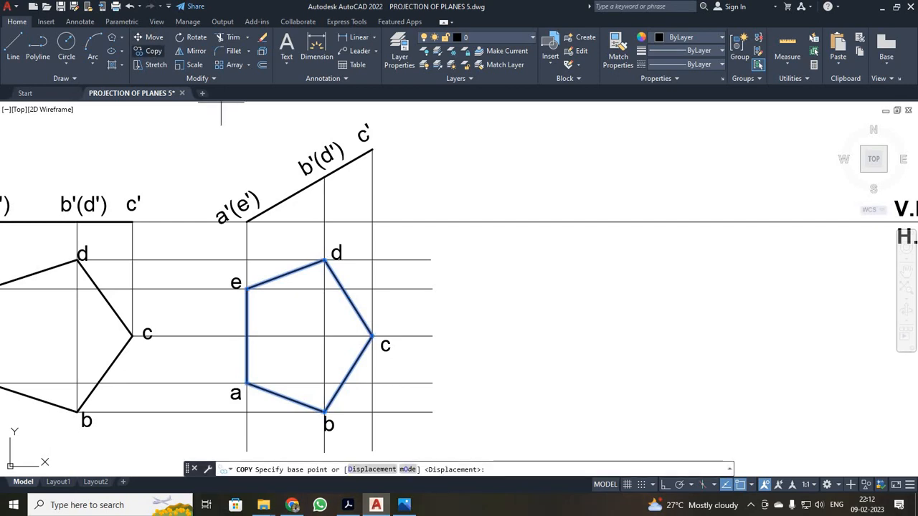
{"action": "left_click", "coordinate": [247, 288]}
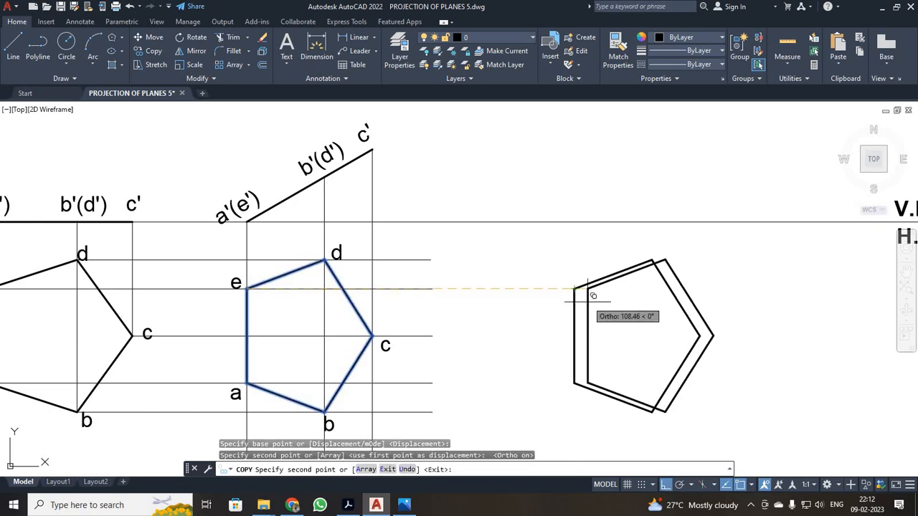
{"action": "key", "text": "Escape"}
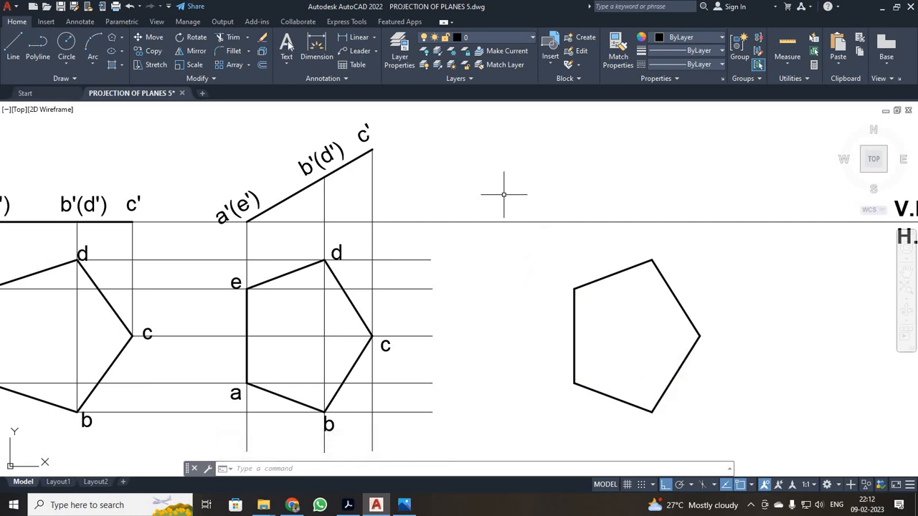
Rotate the copied pentagon 90° about its corner e so that edge a-e lies horizontal
{"action": "left_click", "coordinate": [538, 244]}
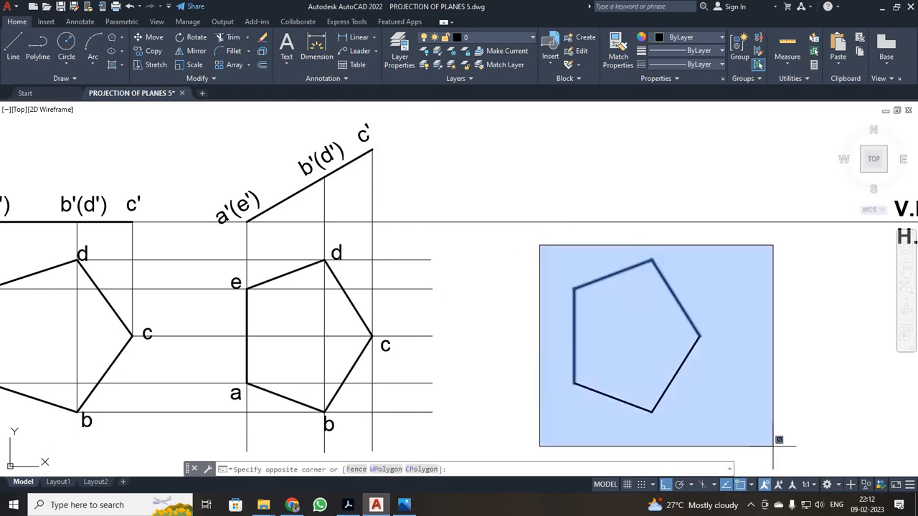
{"action": "left_click", "coordinate": [787, 439]}
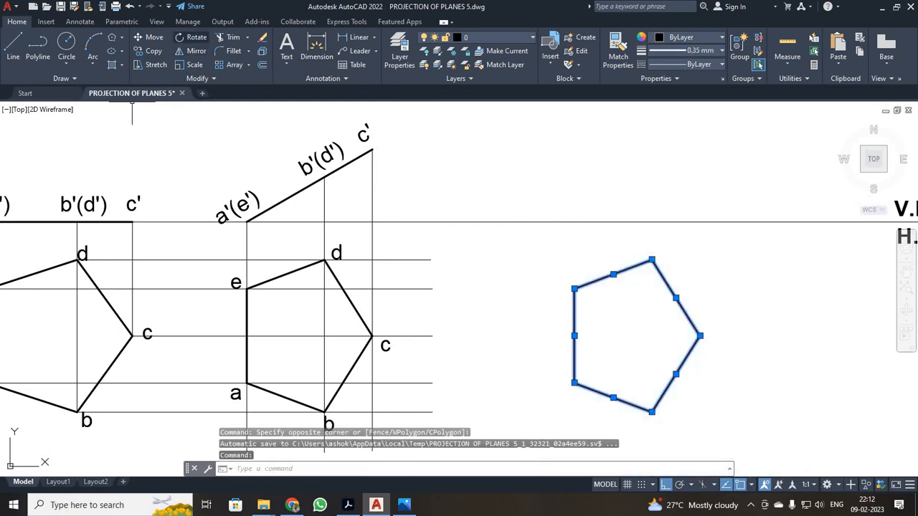
{"action": "left_click", "coordinate": [194, 37]}
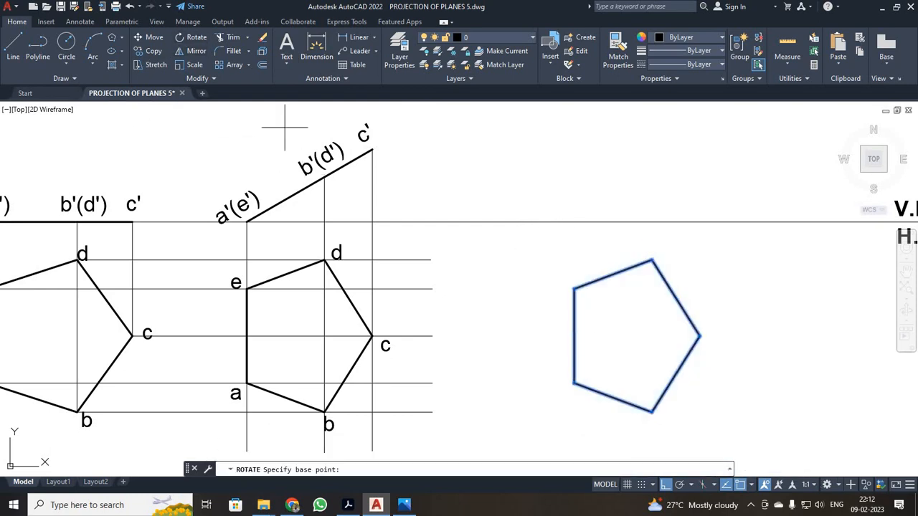
{"action": "left_click", "coordinate": [574, 289]}
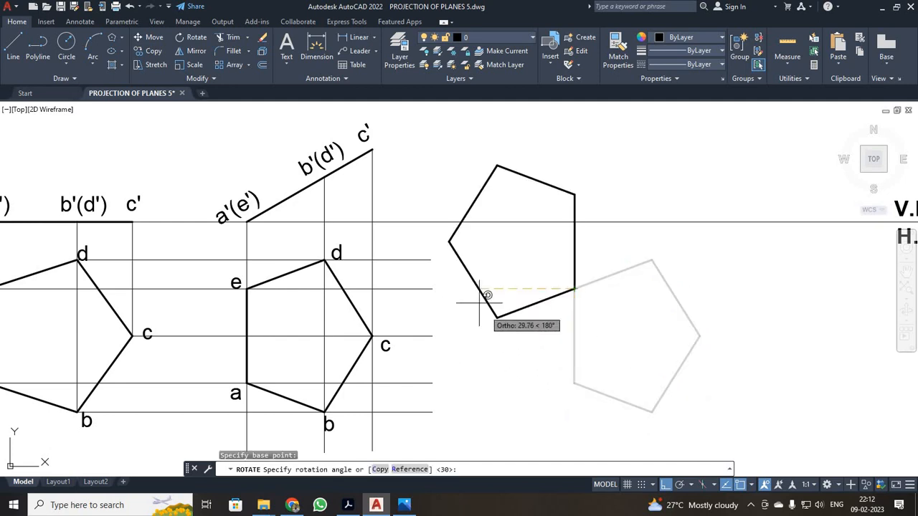
{"action": "left_click", "coordinate": [491, 191]}
{"action": "scroll", "coordinate": [754, 326], "scroll_direction": "down", "scroll_amount": 2}
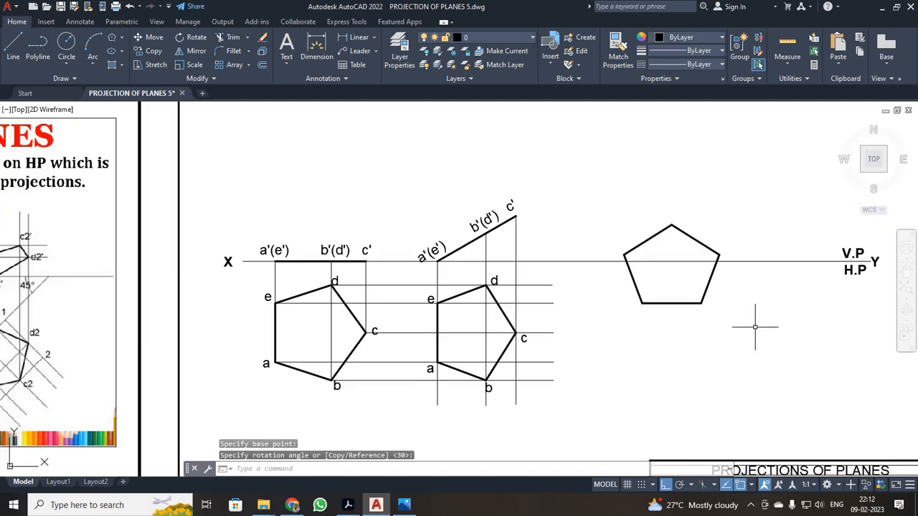
Rotate the copied pentagon by -45° about the left end of its horizontal bottom edge
{"action": "scroll", "coordinate": [784, 346], "scroll_direction": "up", "scroll_amount": 2}
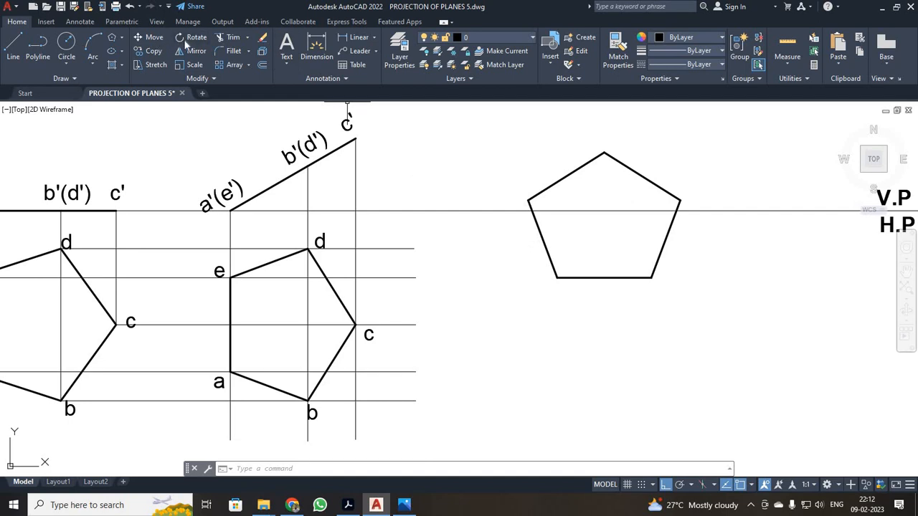
{"action": "left_click", "coordinate": [492, 133]}
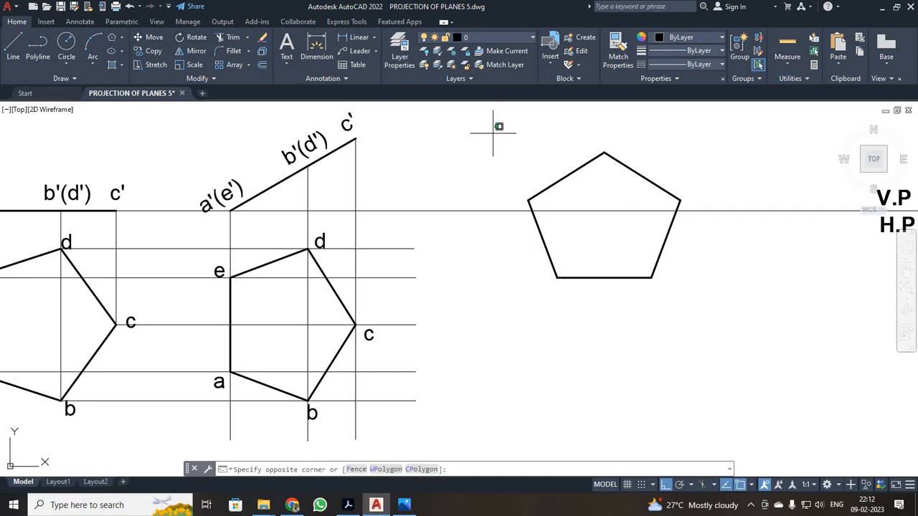
{"action": "left_click", "coordinate": [724, 310]}
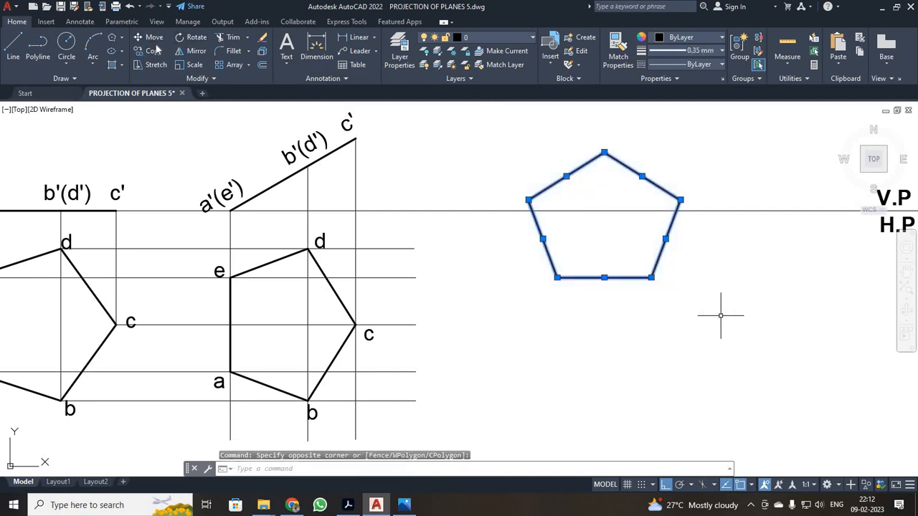
{"action": "left_click", "coordinate": [191, 38]}
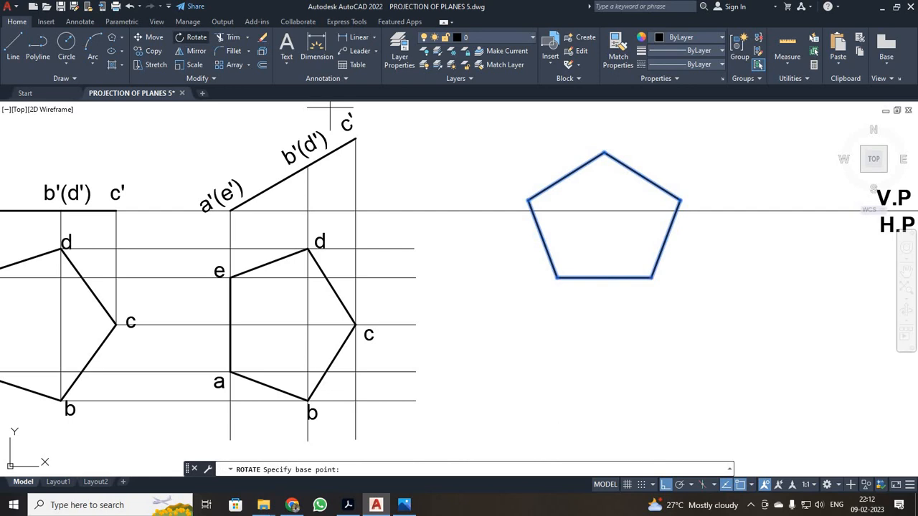
{"action": "left_click", "coordinate": [556, 277]}
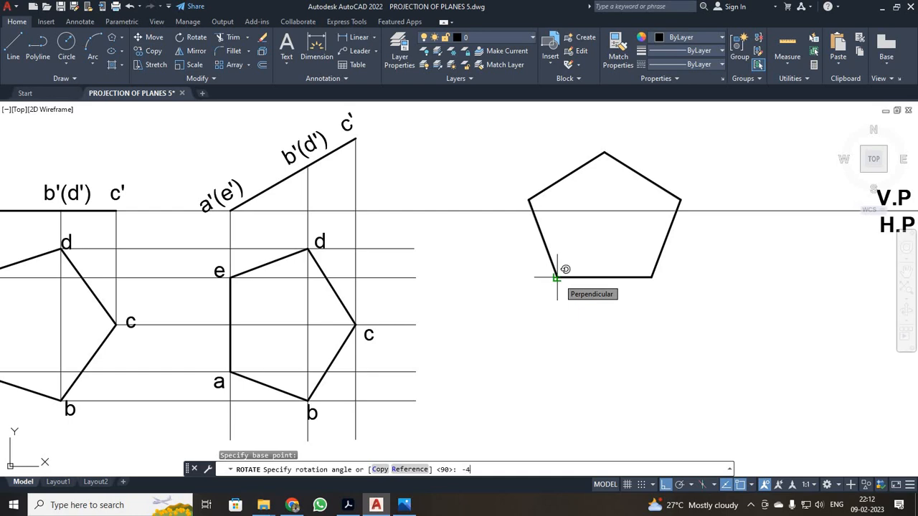
{"action": "key", "text": "Return"}
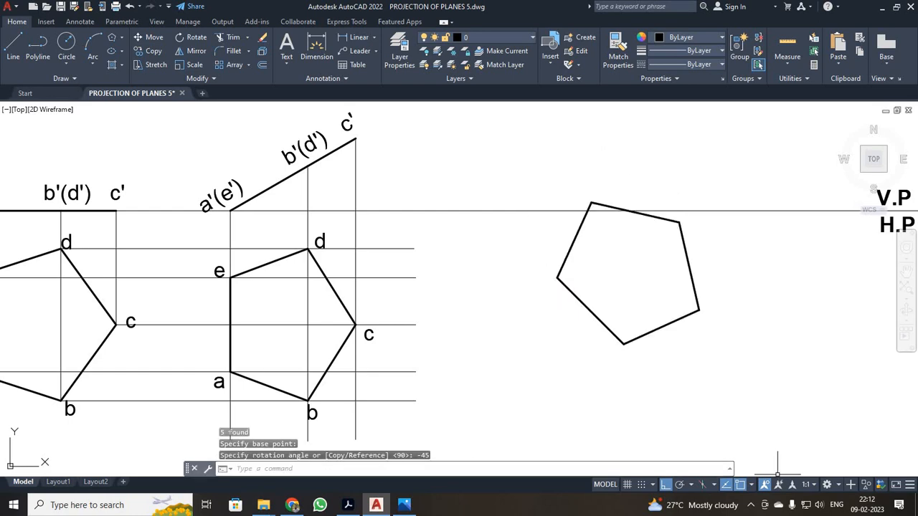
{"action": "left_click", "coordinate": [500, 173]}
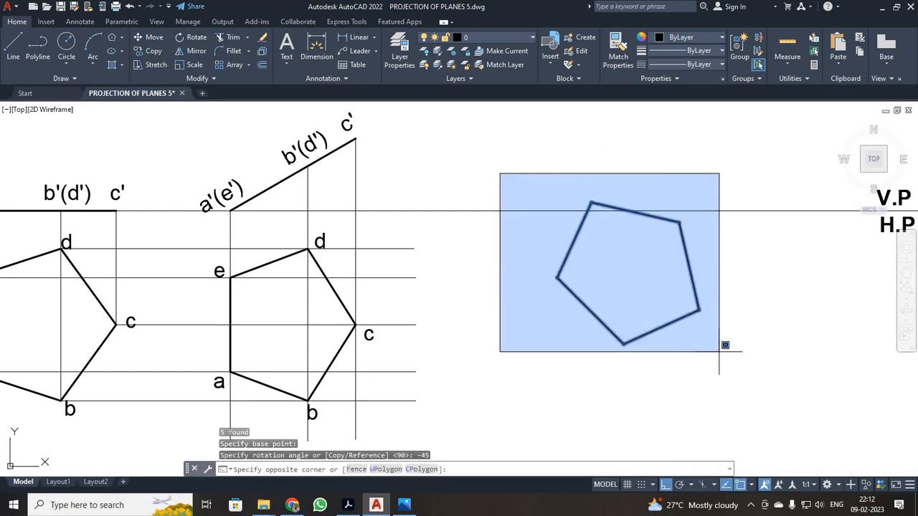
{"action": "left_click", "coordinate": [749, 370]}
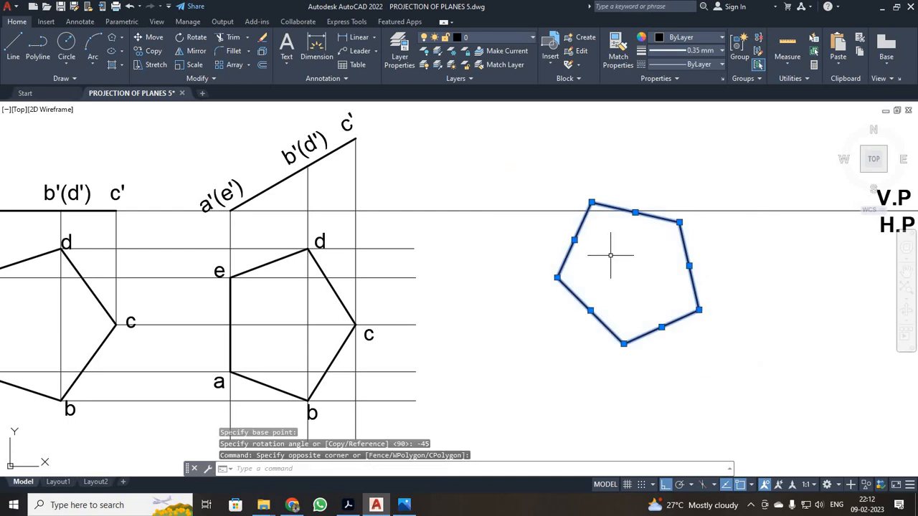
{"action": "key", "text": "Escape"}
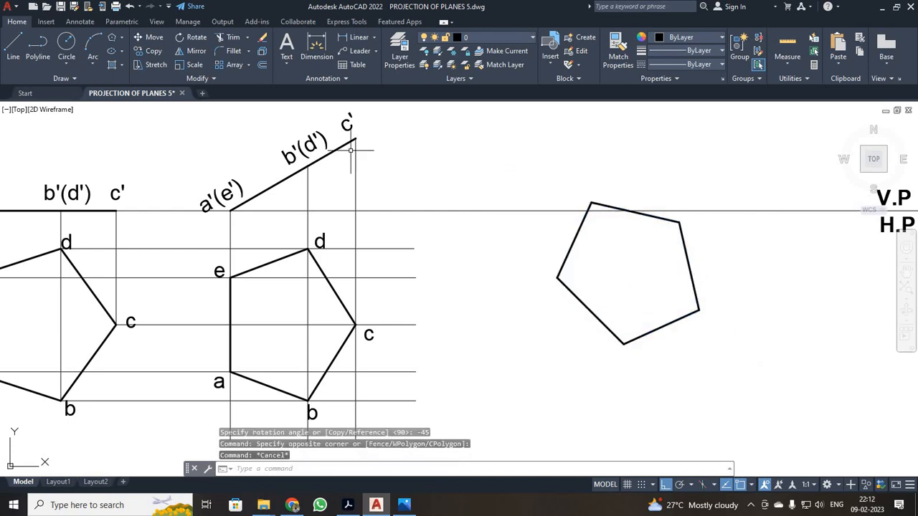
{"action": "left_click", "coordinate": [527, 169]}
{"action": "left_click", "coordinate": [759, 363]}
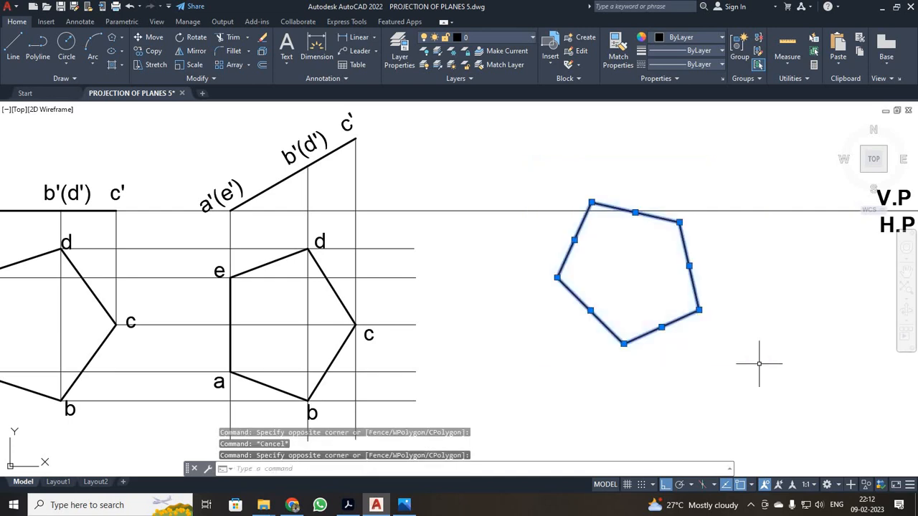
{"action": "type", "text": "m"}
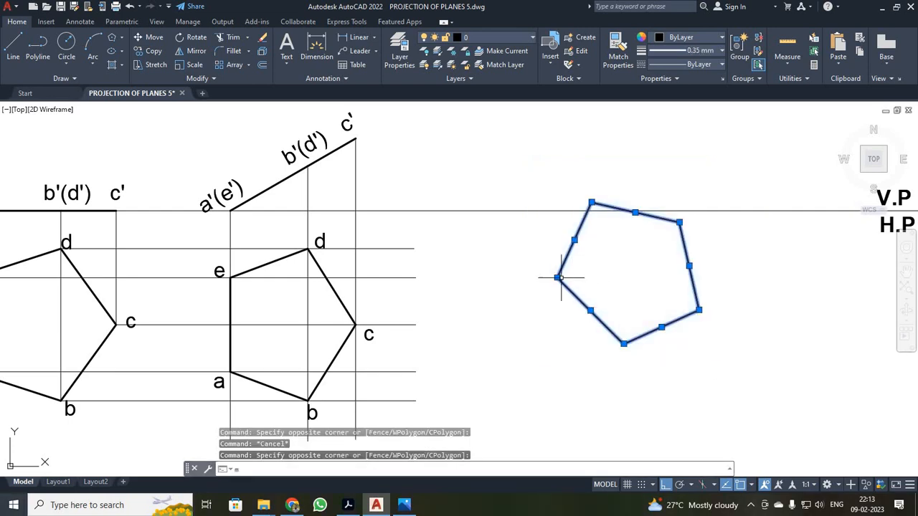
{"action": "key", "text": "Escape"}
Move the rotated pentagon horizontally about 40.5 mm to the right, away from the second top view
{"action": "left_click", "coordinate": [538, 174]}
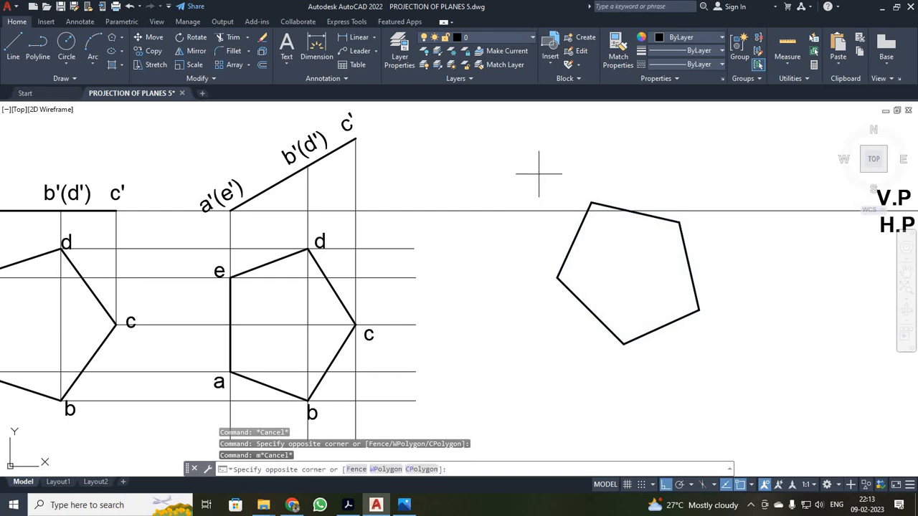
{"action": "left_click", "coordinate": [740, 368]}
{"action": "type", "text": "m"}
{"action": "key", "text": "Return"}
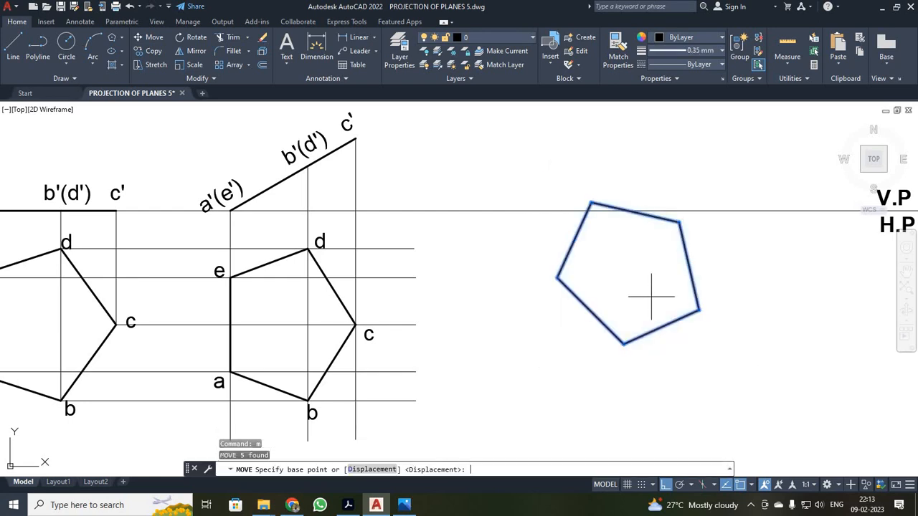
{"action": "left_click", "coordinate": [557, 277]}
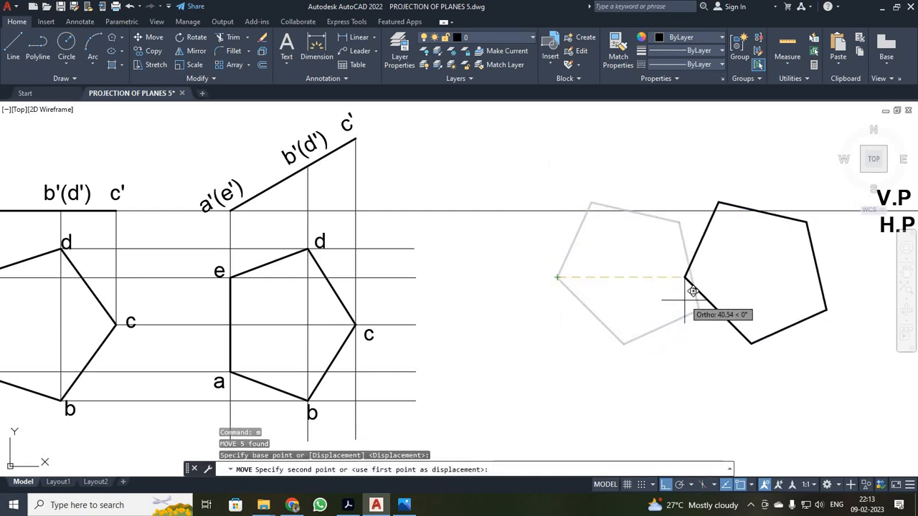
{"action": "left_click", "coordinate": [685, 284]}
{"action": "key", "text": "Escape"}
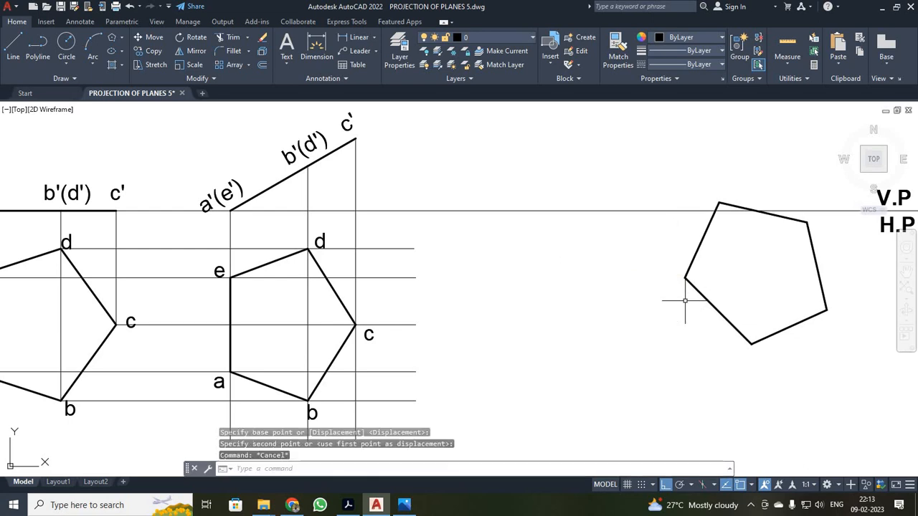
Draw a short horizontal line on the XY line between the second top view and the rotated pentagon
{"action": "left_click", "coordinate": [13, 47]}
{"action": "left_click", "coordinate": [458, 211]}
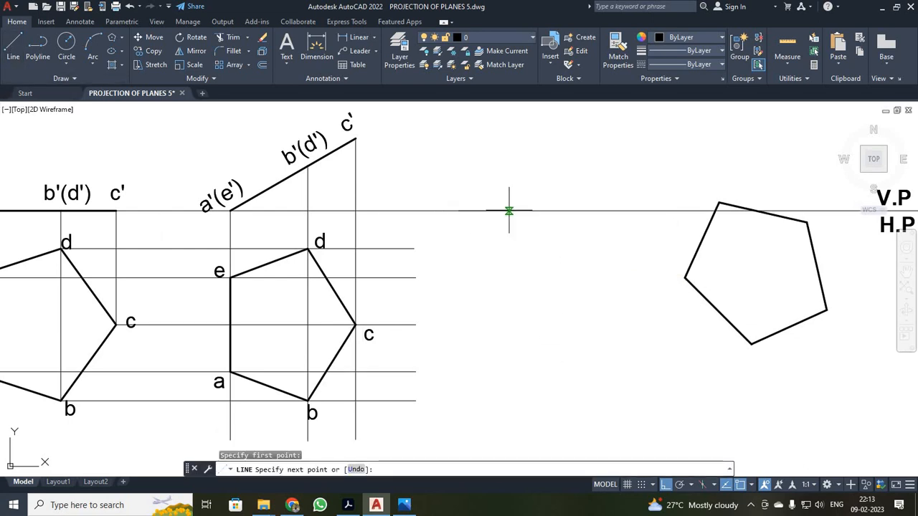
{"action": "key", "text": "Escape"}
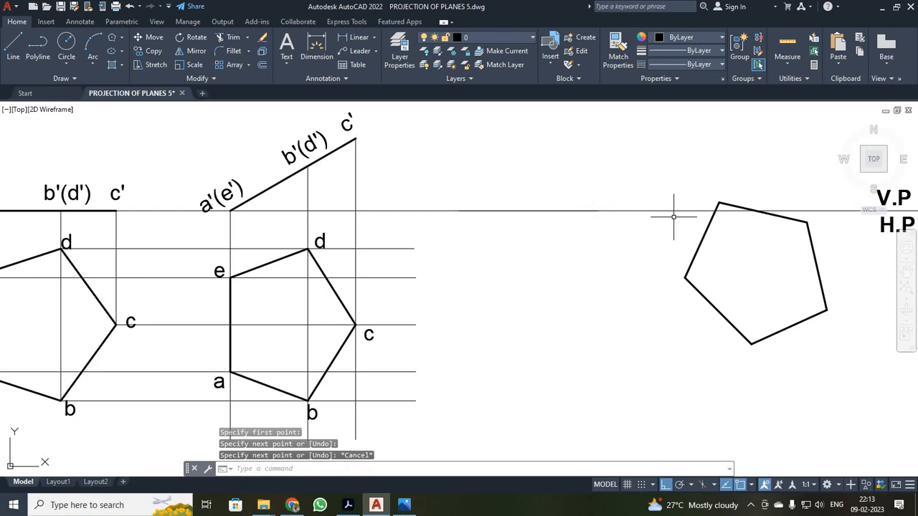
Rotate the short line on XY by -45° about its left endpoint
{"action": "left_click", "coordinate": [544, 211]}
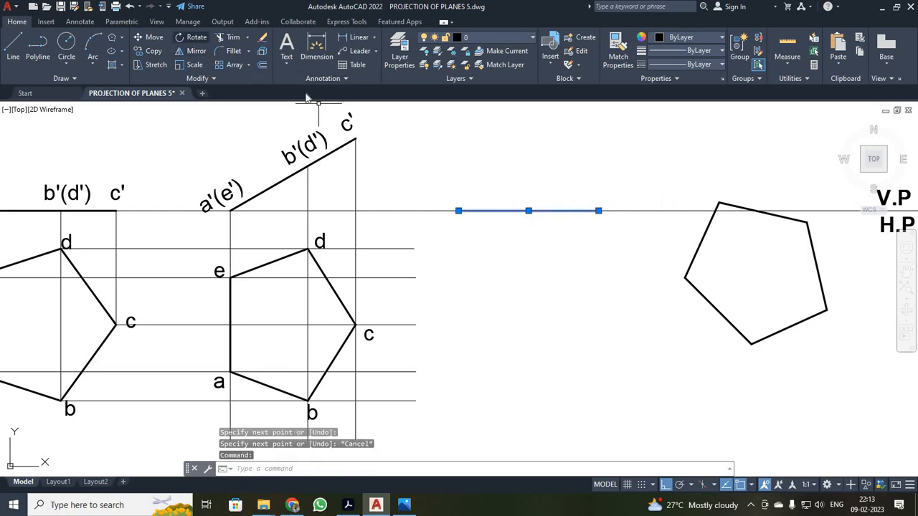
{"action": "left_click", "coordinate": [190, 37]}
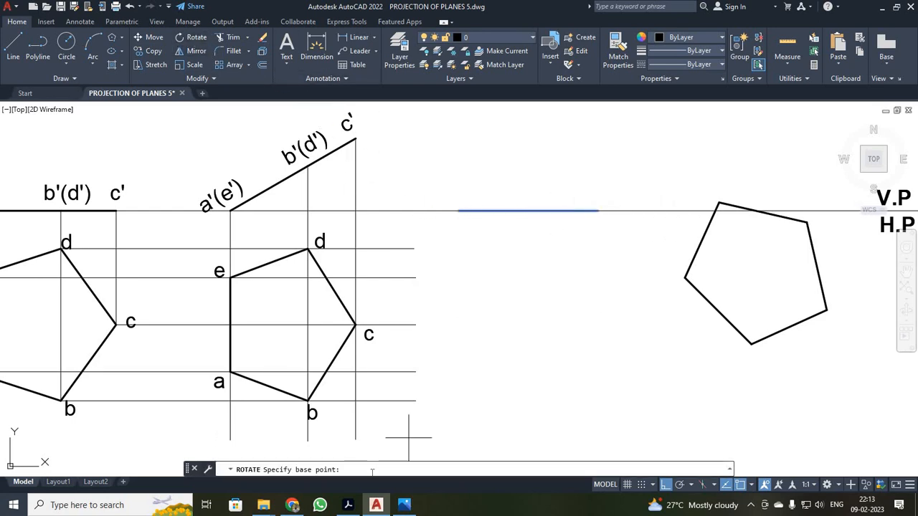
{"action": "left_click", "coordinate": [459, 210]}
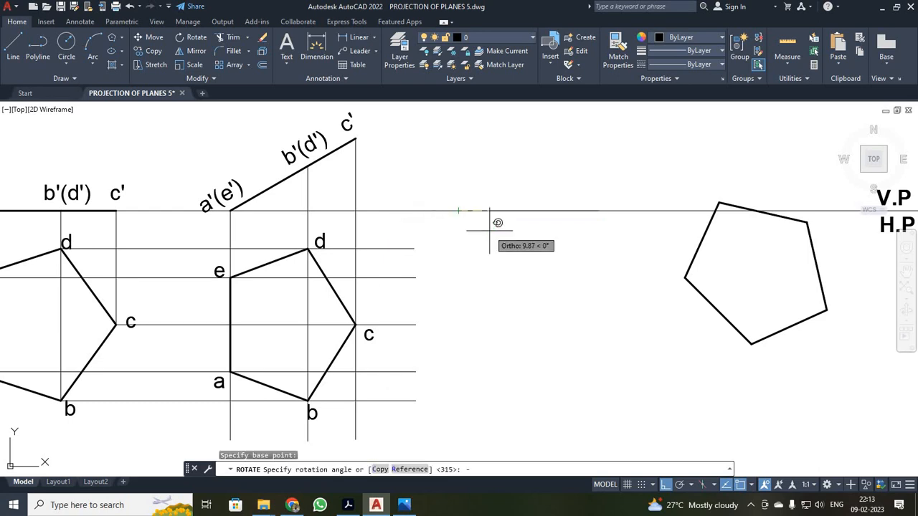
{"action": "type", "text": "-45"}
{"action": "key", "text": "Return"}
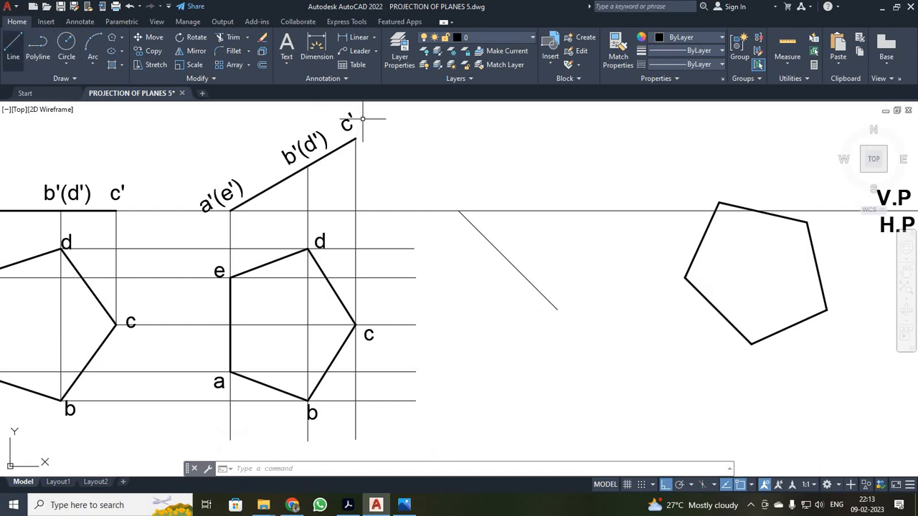
Move the rotated pentagon by its leftmost corner onto the lower endpoint of the 45° line
{"action": "left_click", "coordinate": [677, 182]}
{"action": "left_click", "coordinate": [861, 358]}
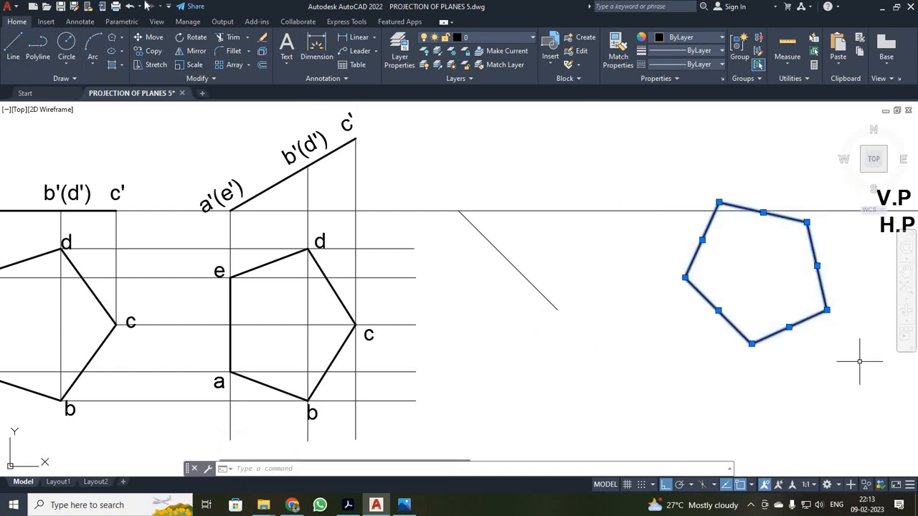
{"action": "left_click", "coordinate": [148, 37]}
{"action": "left_click", "coordinate": [685, 277]}
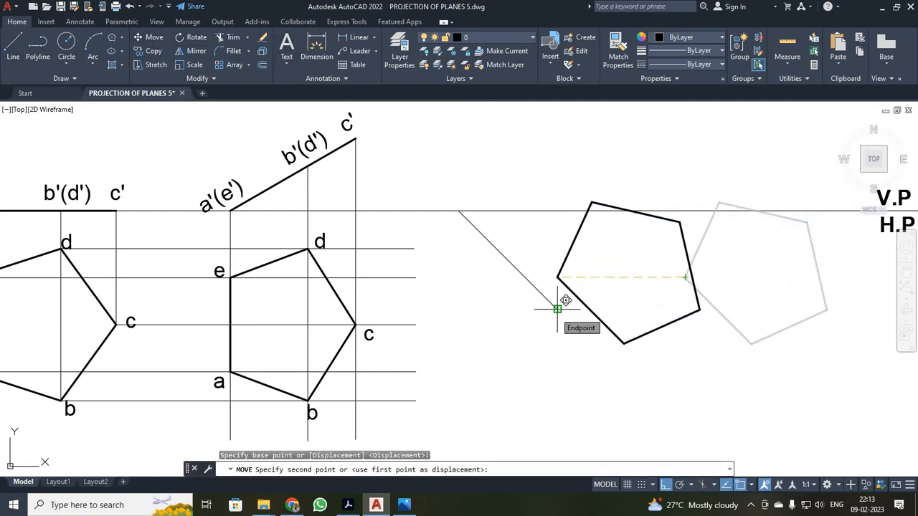
{"action": "scroll", "coordinate": [557, 309], "scroll_direction": "up", "scroll_amount": 4}
{"action": "left_click", "coordinate": [557, 309]}
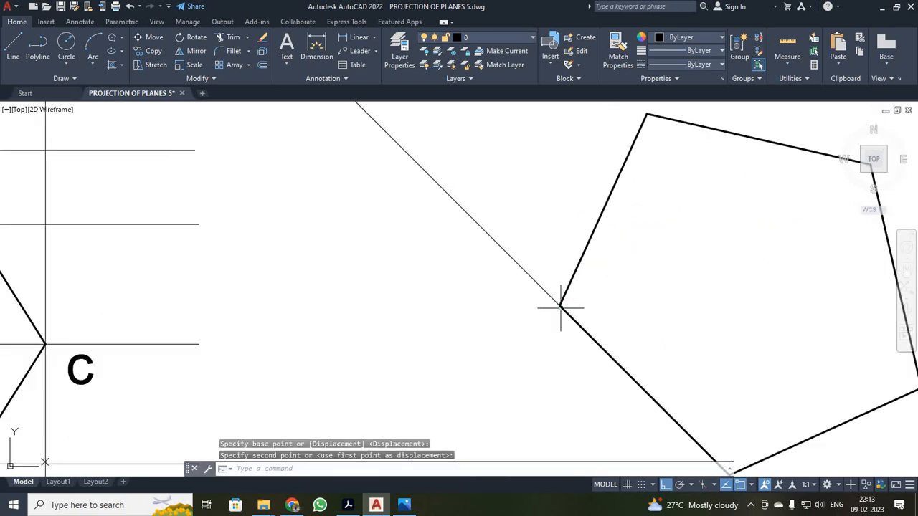
{"action": "scroll", "coordinate": [557, 309], "scroll_direction": "down", "scroll_amount": 4}
{"action": "scroll", "coordinate": [566, 315], "scroll_direction": "down", "scroll_amount": 2}
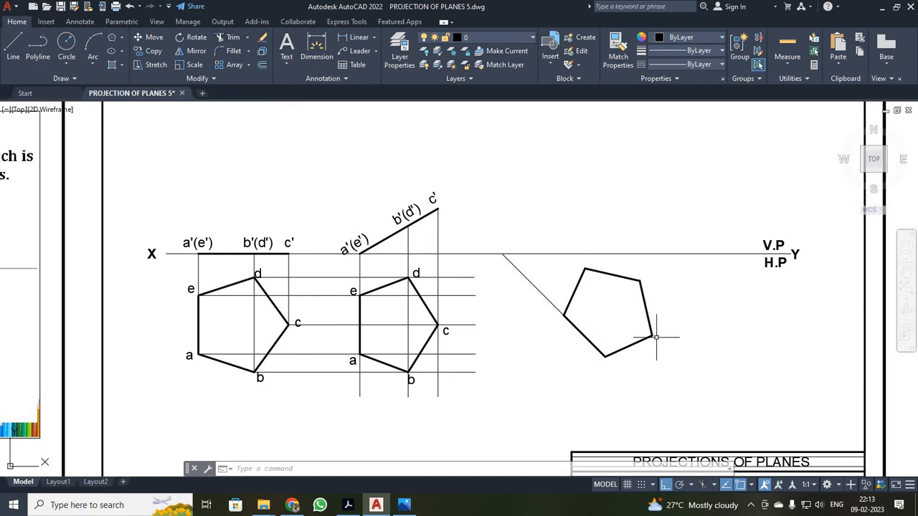
{"action": "scroll", "coordinate": [663, 347], "scroll_direction": "up", "scroll_amount": 2}
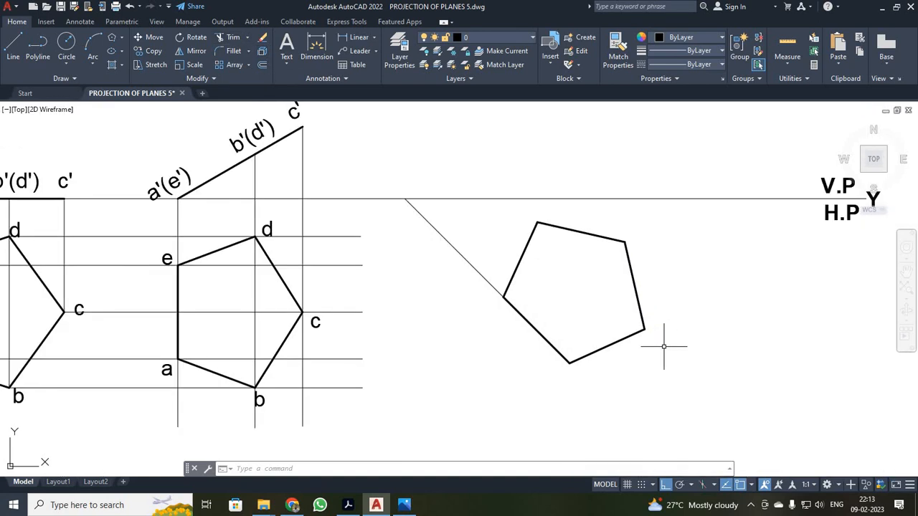
{"action": "scroll", "coordinate": [663, 347], "scroll_direction": "down", "scroll_amount": 2}
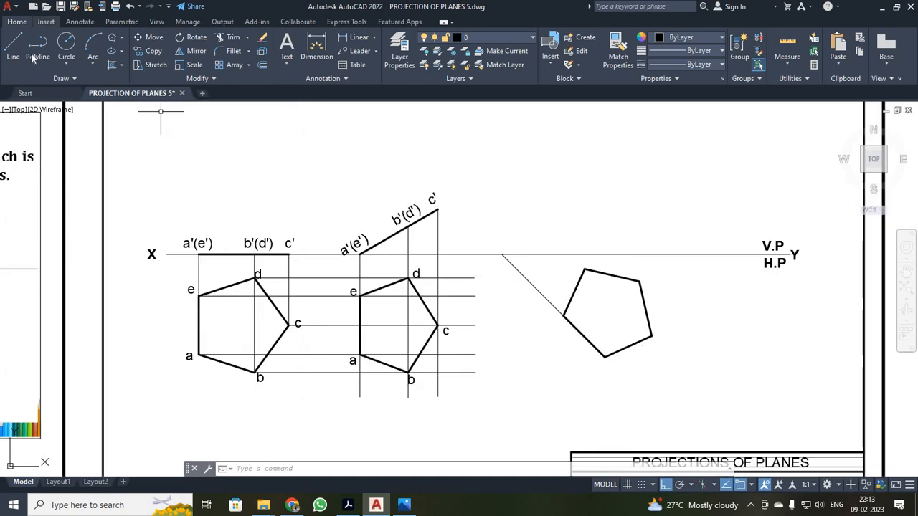
Copy the corner label "a" of the second top view to all five corners of the rotated pentagon, with Ortho off
{"action": "left_click", "coordinate": [11, 47]}
{"action": "key", "text": "Escape"}
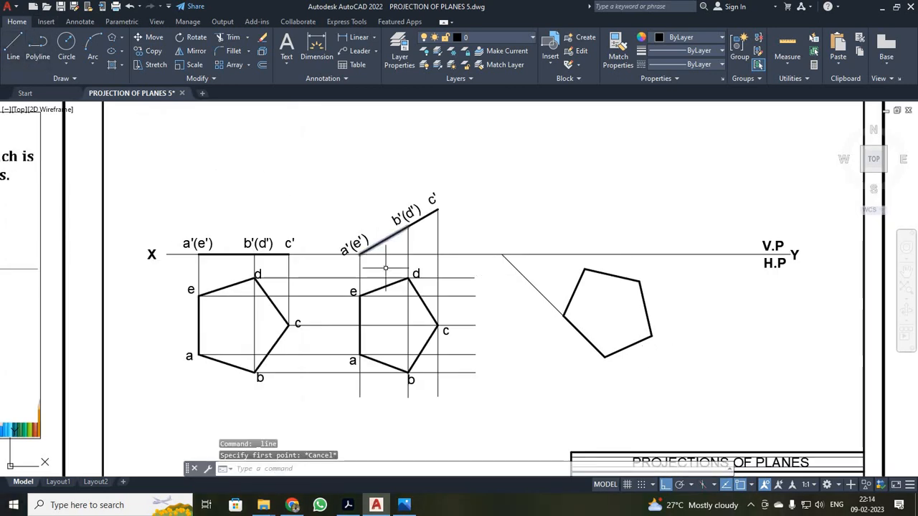
{"action": "left_click", "coordinate": [353, 359]}
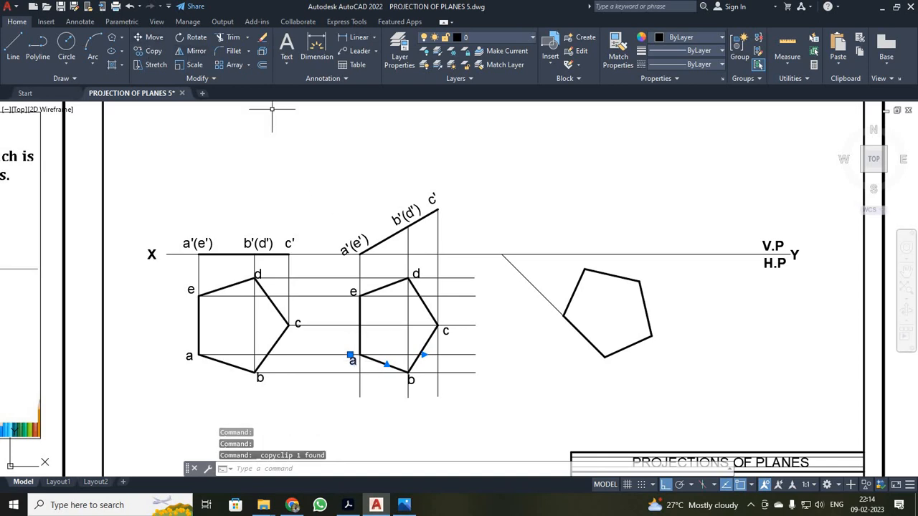
{"action": "left_click", "coordinate": [148, 51]}
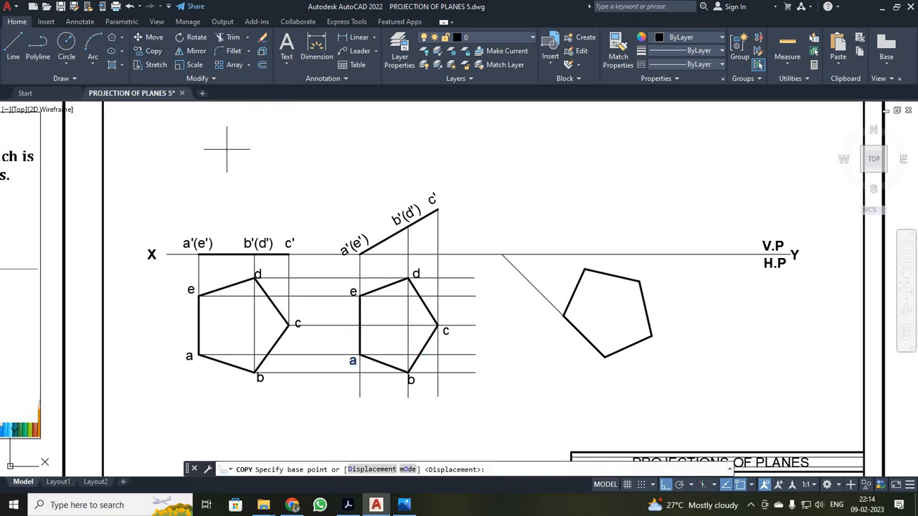
{"action": "left_click", "coordinate": [352, 363]}
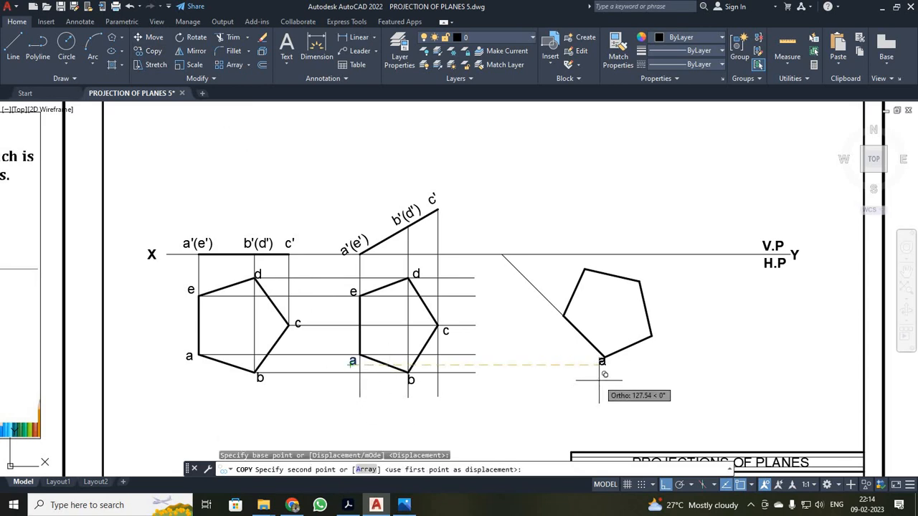
{"action": "key", "text": "F8"}
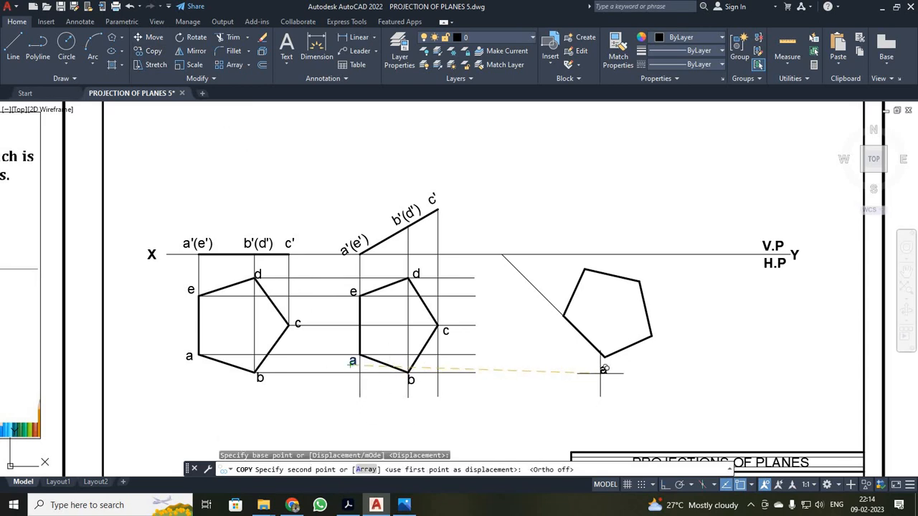
{"action": "left_click", "coordinate": [601, 371]}
{"action": "left_click", "coordinate": [659, 338]}
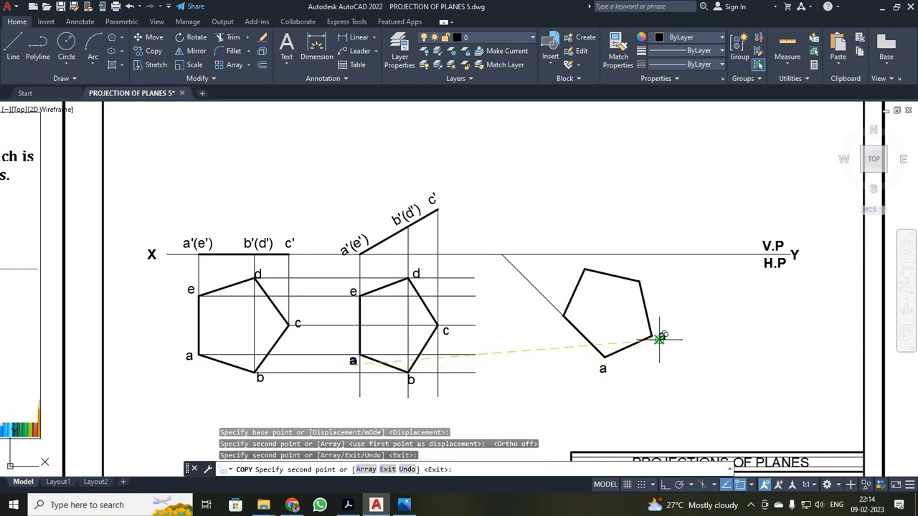
{"action": "left_click", "coordinate": [650, 278]}
{"action": "left_click", "coordinate": [579, 263]}
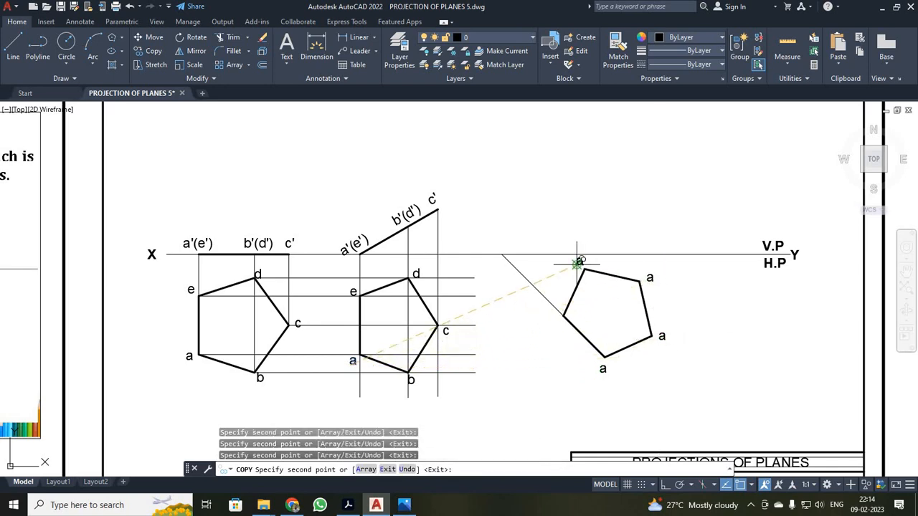
{"action": "left_click", "coordinate": [555, 323]}
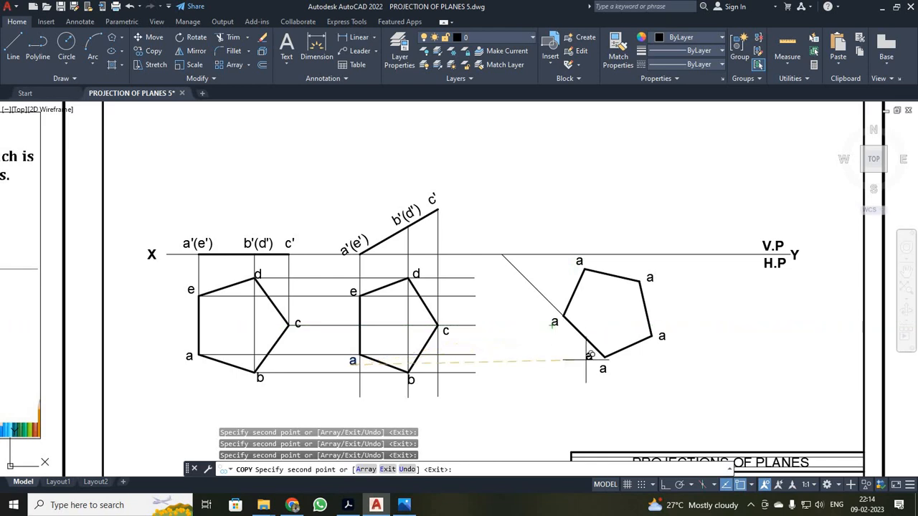
{"action": "key", "text": "Escape"}
Change the labels at the two right-hand corners of the rotated pentagon to "b" for the lower and "c" for the upper
{"action": "scroll", "coordinate": [623, 387], "scroll_direction": "up", "scroll_amount": 2}
{"action": "double_click", "coordinate": [591, 358]}
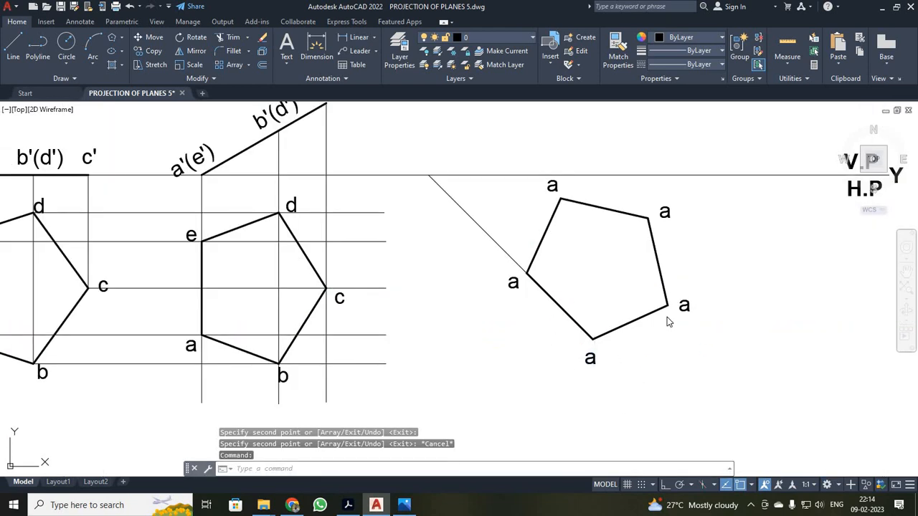
{"action": "left_click", "coordinate": [686, 303]}
{"action": "double_click", "coordinate": [684, 305]}
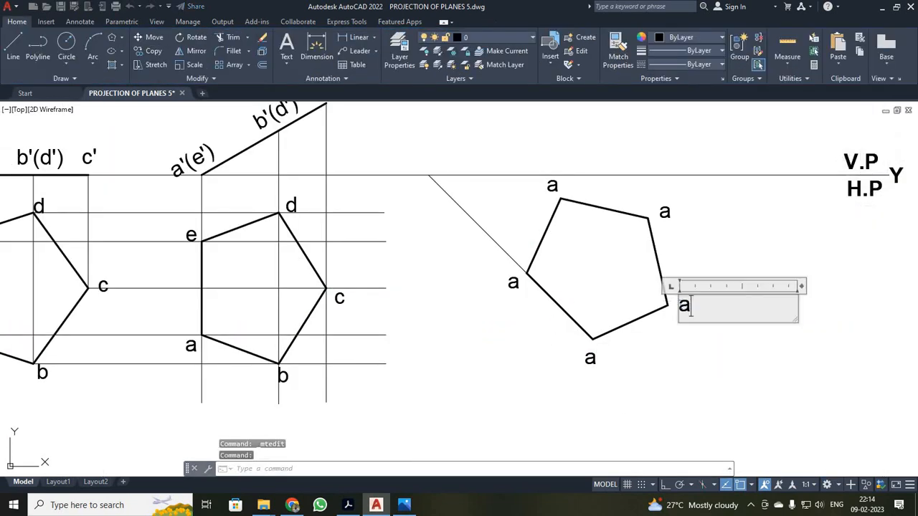
{"action": "type", "text": "b"}
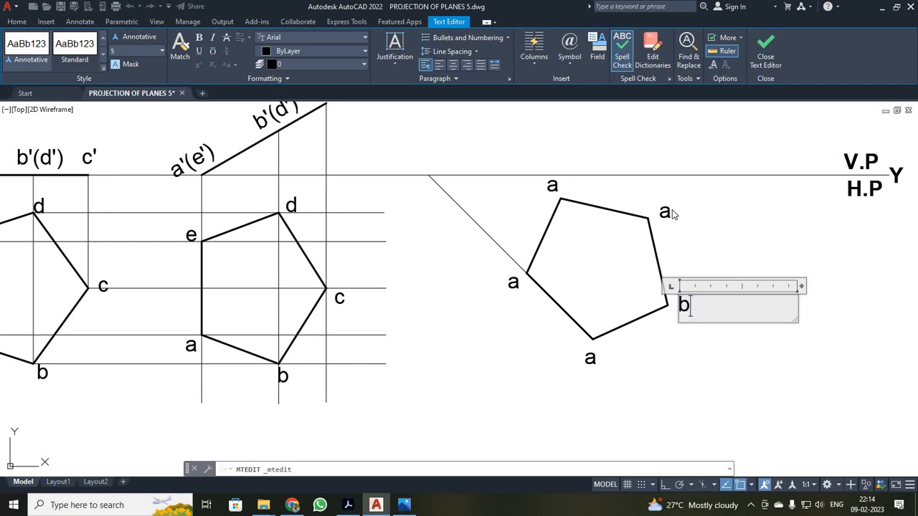
{"action": "left_click", "coordinate": [667, 214]}
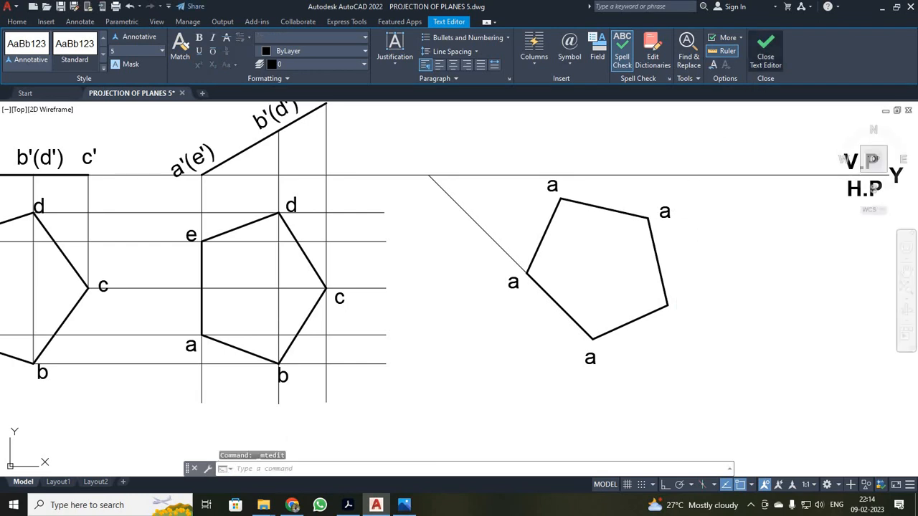
{"action": "double_click", "coordinate": [667, 213]}
{"action": "type", "text": "c"}
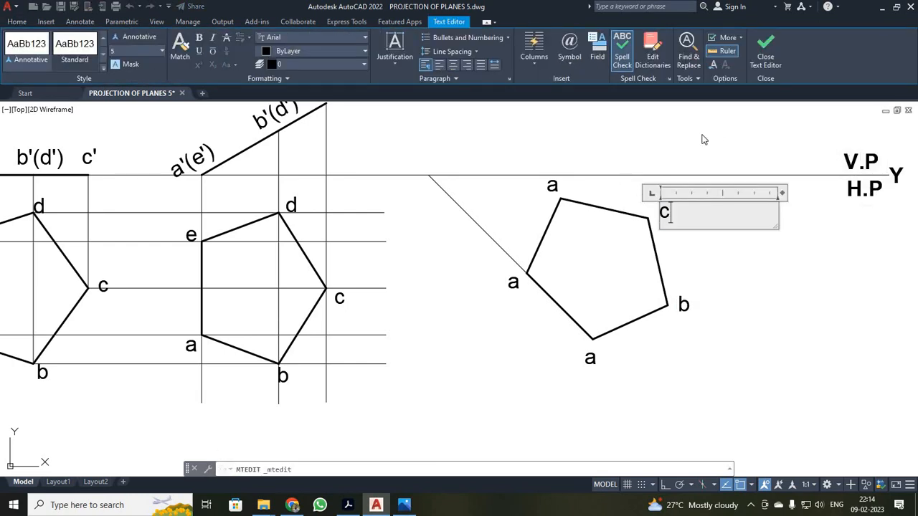
{"action": "left_click", "coordinate": [768, 50]}
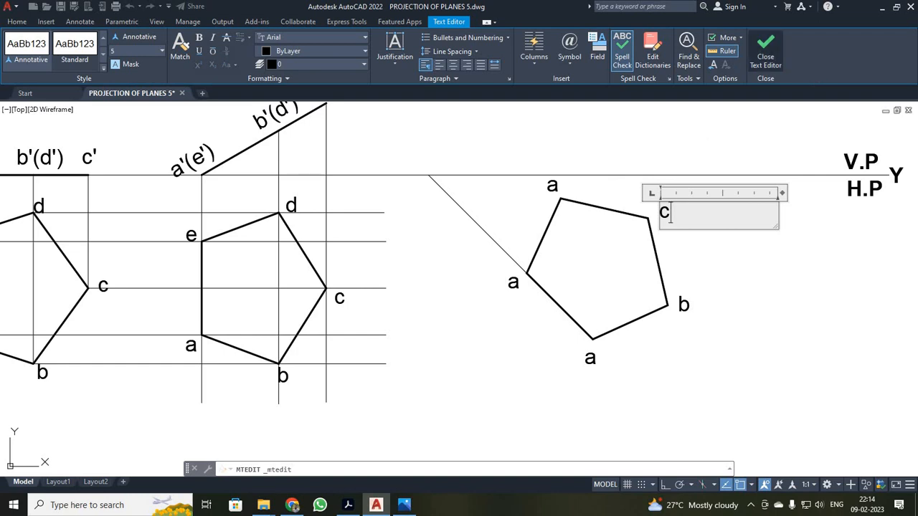
Change the rotated pentagon's upper-left corner label to "d" and its leftmost corner label to "e"
{"action": "double_click", "coordinate": [552, 185]}
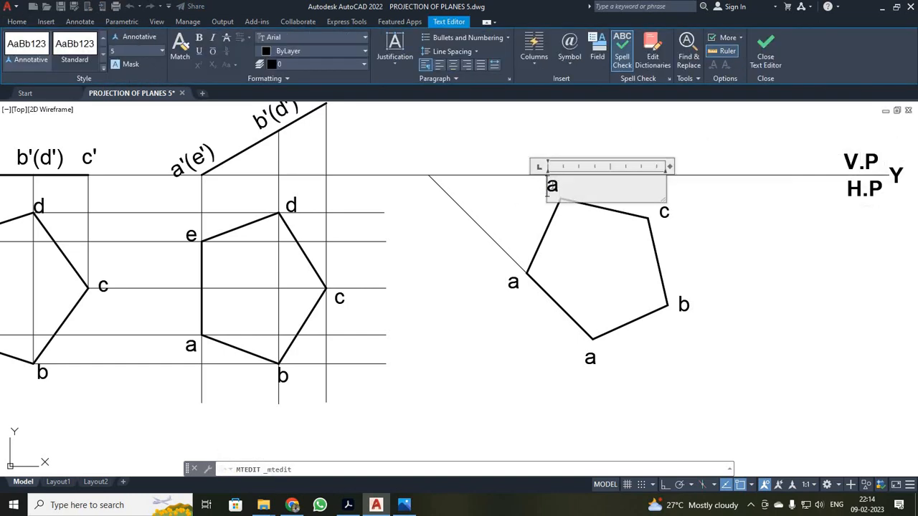
{"action": "double_click", "coordinate": [552, 186]}
{"action": "type", "text": "d"}
{"action": "left_click", "coordinate": [765, 54]}
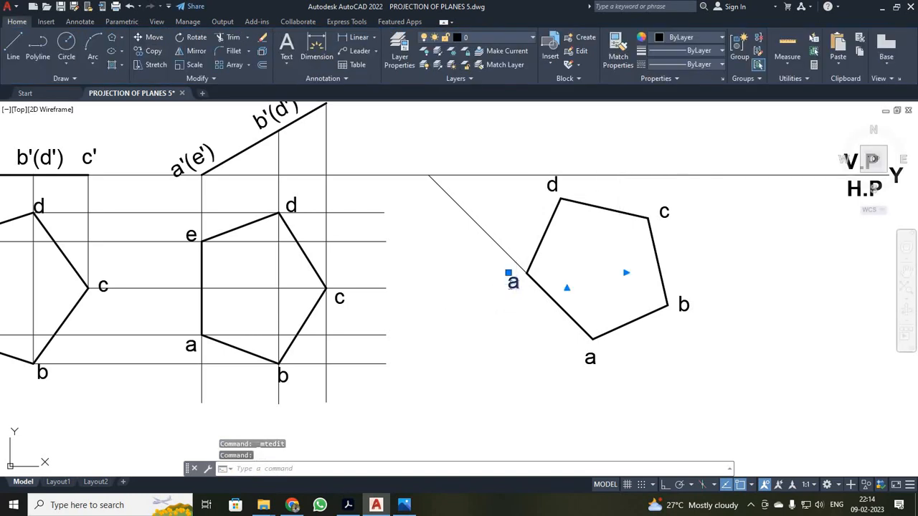
{"action": "double_click", "coordinate": [509, 284]}
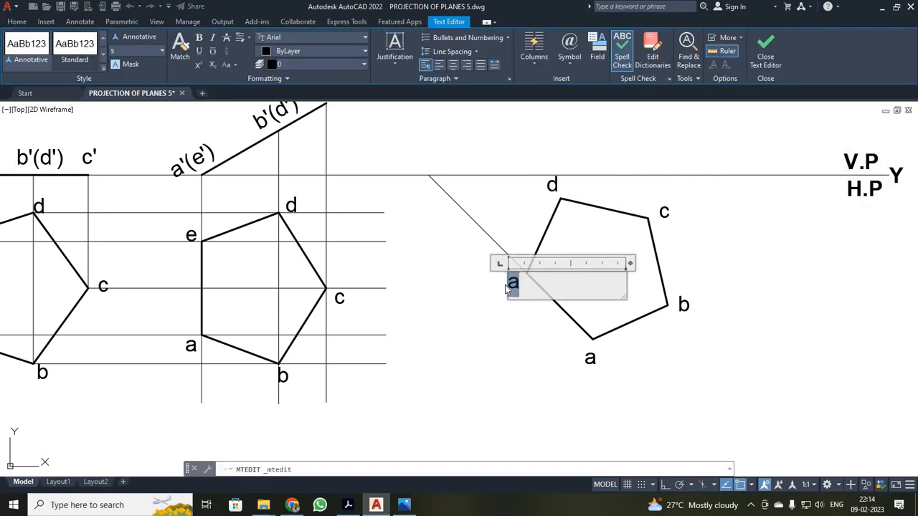
{"action": "type", "text": "e"}
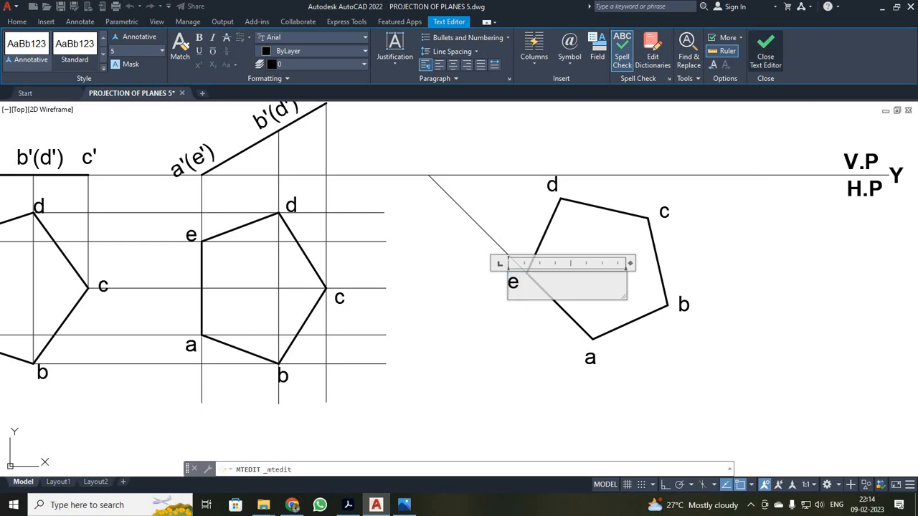
{"action": "left_click", "coordinate": [765, 54]}
Draw vertical projector lines with Ortho on from corners e and a of the rotated pentagon to above the XY line
{"action": "scroll", "coordinate": [644, 261], "scroll_direction": "down", "scroll_amount": 2}
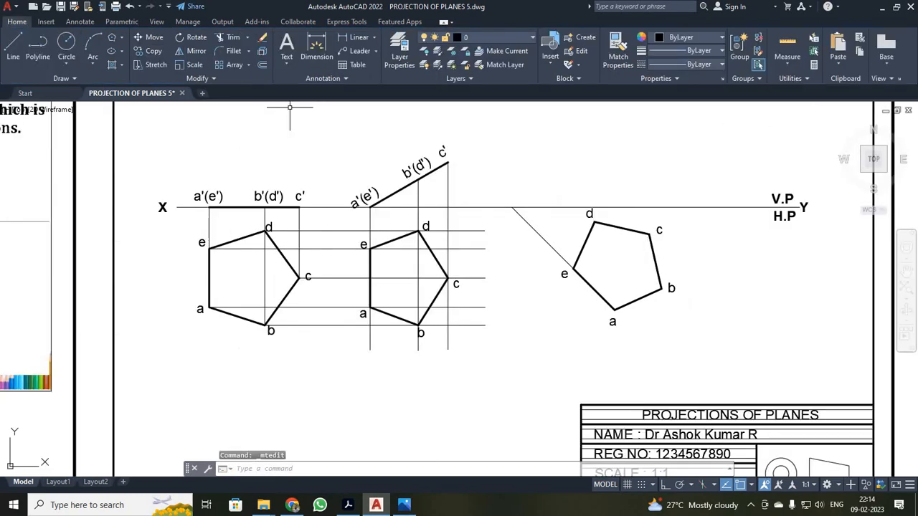
{"action": "key", "text": "F8"}
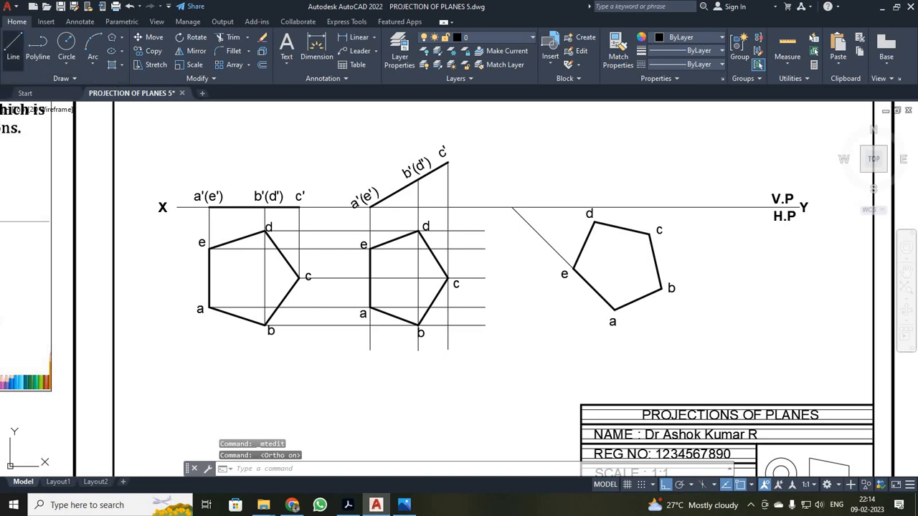
{"action": "left_click", "coordinate": [13, 44]}
{"action": "left_click", "coordinate": [573, 266]}
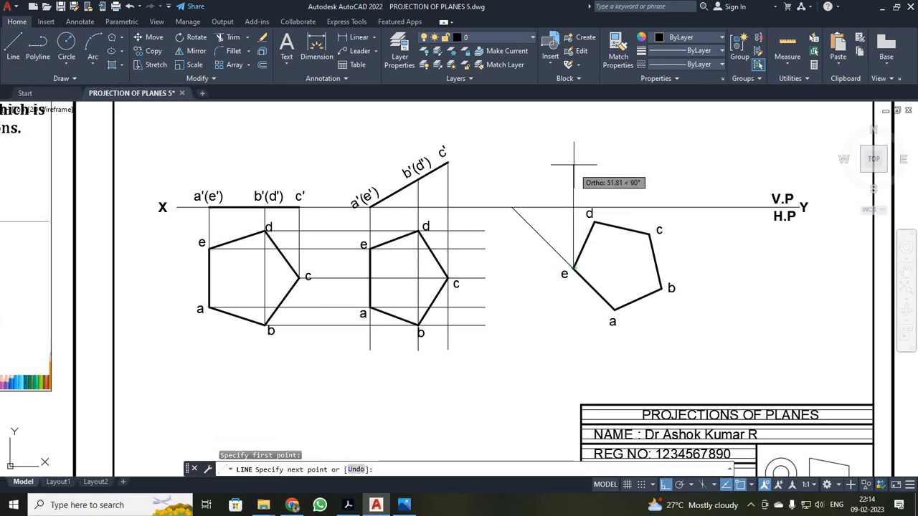
{"action": "left_click", "coordinate": [573, 132]}
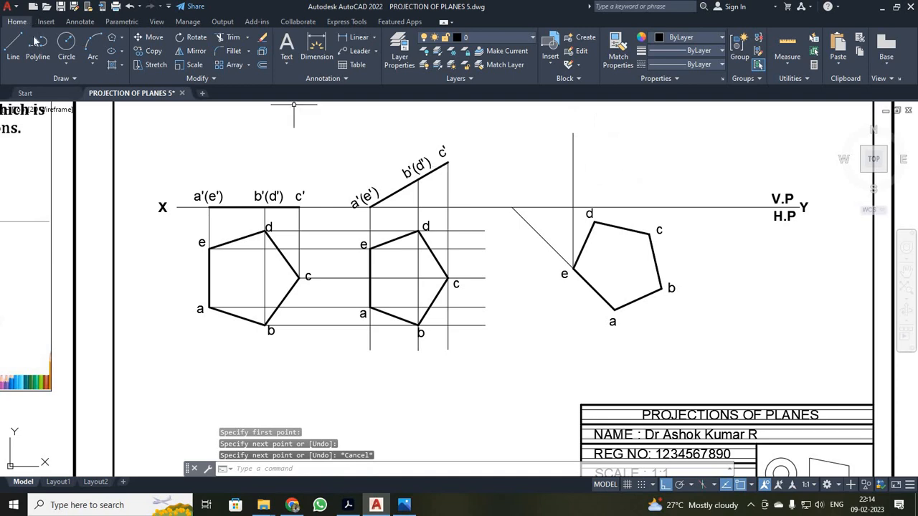
{"action": "key", "text": "Return"}
{"action": "key", "text": "Return"}
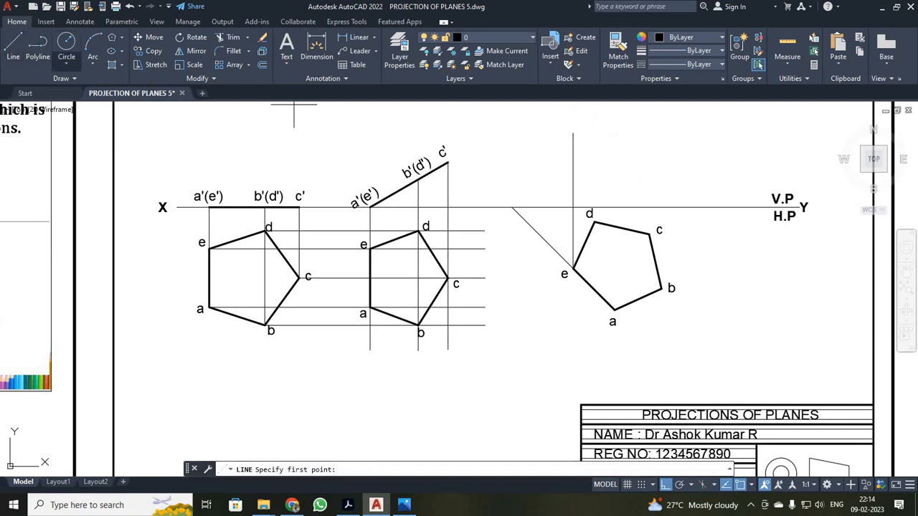
{"action": "left_click", "coordinate": [614, 310]}
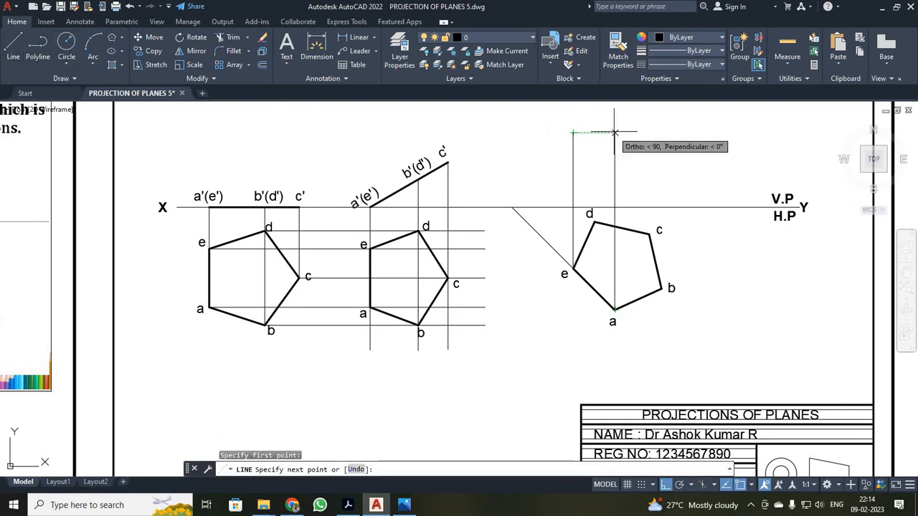
{"action": "key", "text": "Escape"}
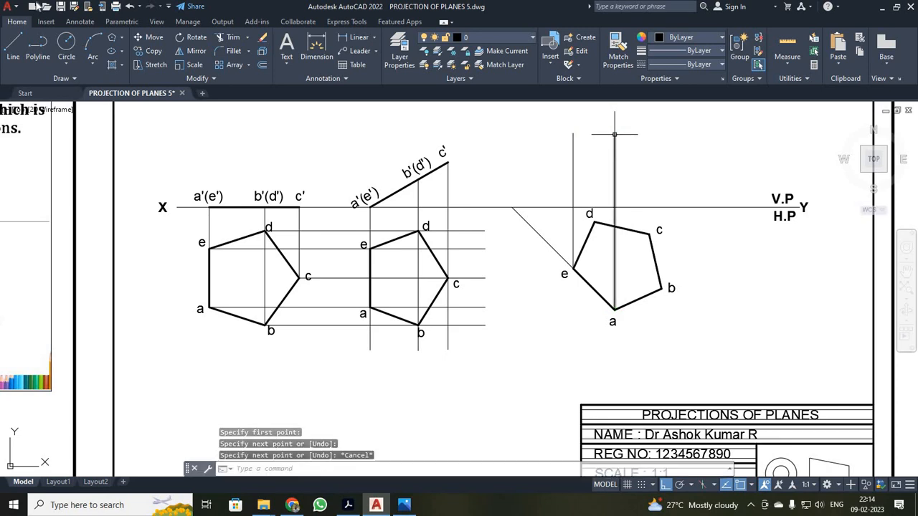
Draw vertical projectors from corners b, c and d of the rotated pentagon, ending level with the existing ones above XY
{"action": "key", "text": "Return"}
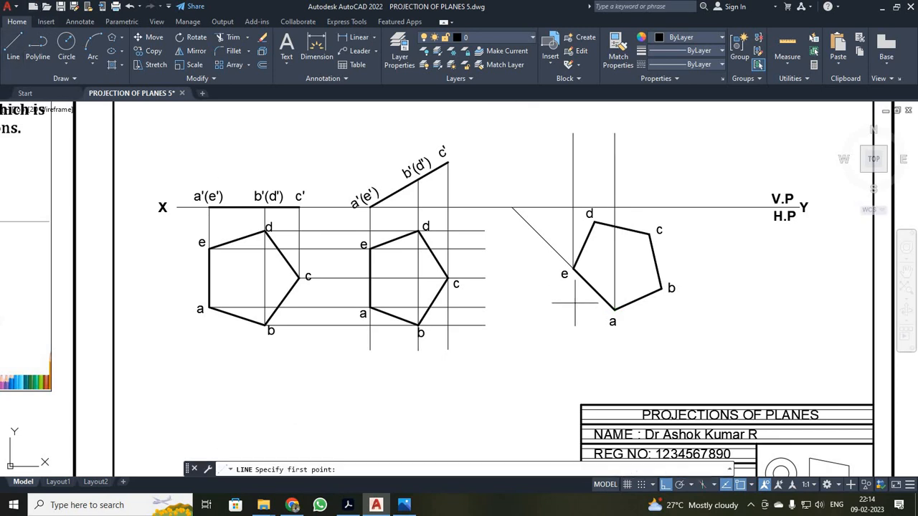
{"action": "left_click", "coordinate": [661, 288]}
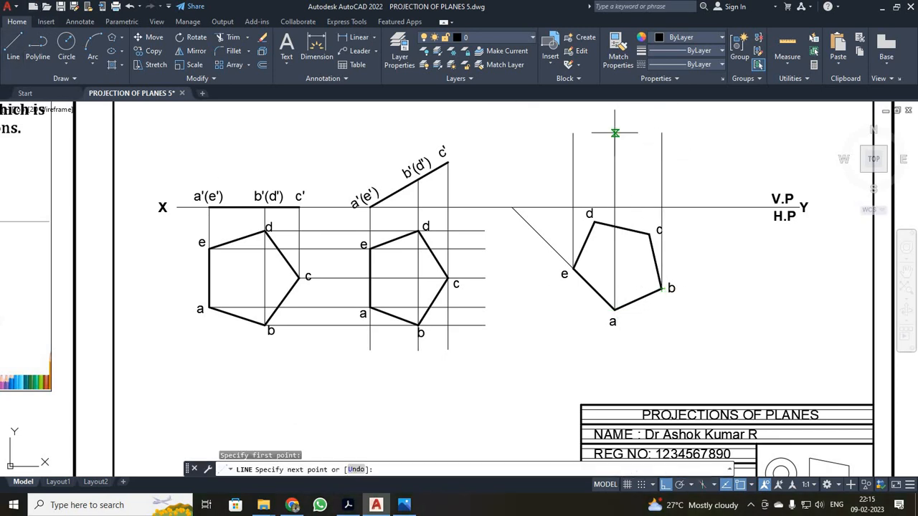
{"action": "left_click", "coordinate": [661, 133]}
{"action": "key", "text": "Escape"}
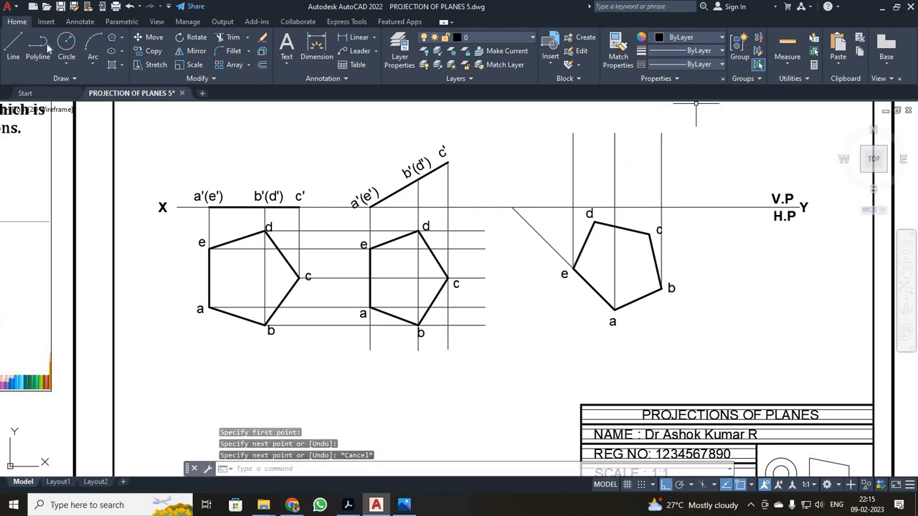
{"action": "left_click", "coordinate": [15, 47]}
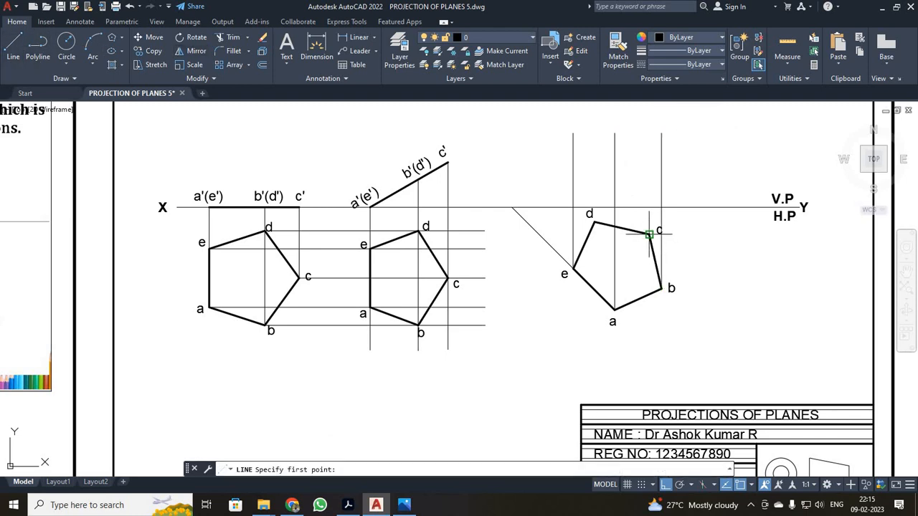
{"action": "left_click", "coordinate": [649, 234]}
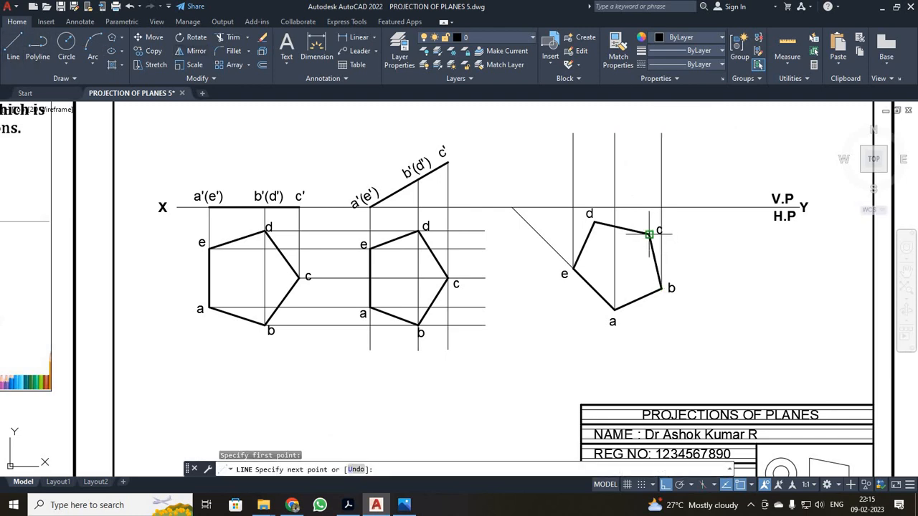
{"action": "left_click", "coordinate": [649, 135]}
{"action": "key", "text": "Escape"}
{"action": "key", "text": "Return"}
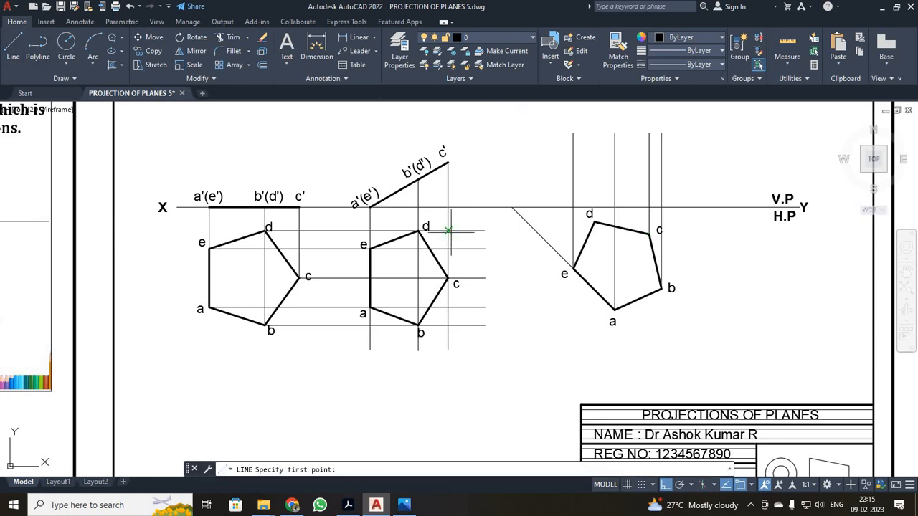
{"action": "left_click", "coordinate": [594, 223]}
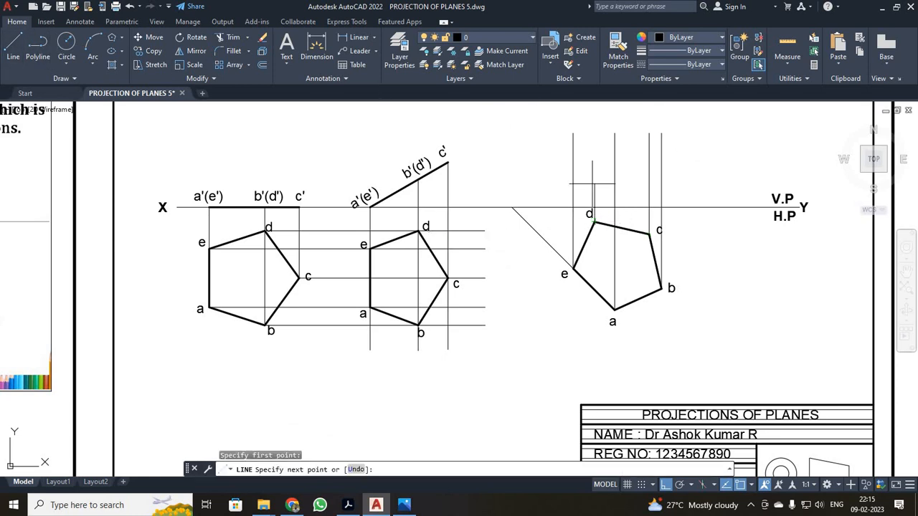
{"action": "left_click", "coordinate": [594, 134]}
{"action": "key", "text": "Escape"}
Zoom to a window enclosing the inclined front view, the second top view and the rotated pentagon with its projectors
{"action": "scroll", "coordinate": [629, 240], "scroll_direction": "up", "scroll_amount": 6}
{"action": "scroll", "coordinate": [628, 241], "scroll_direction": "down", "scroll_amount": 6}
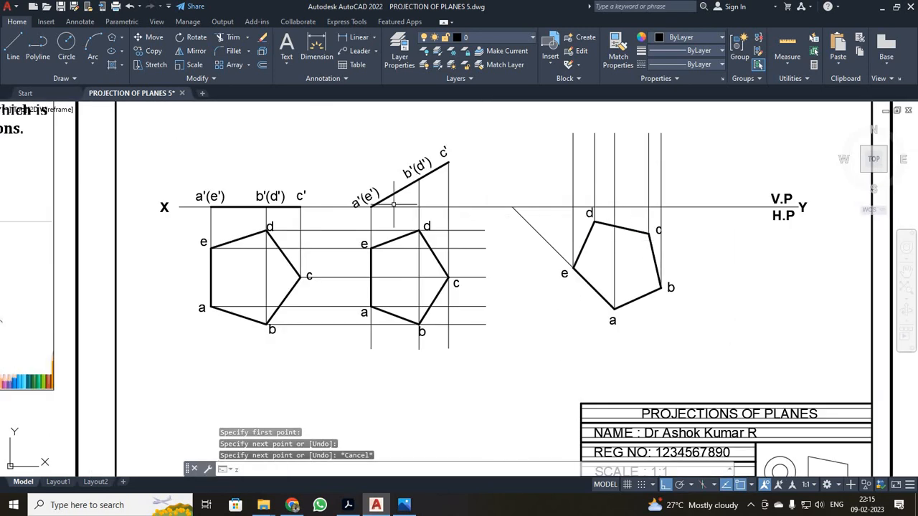
{"action": "type", "text": "z"}
{"action": "key", "text": "Return"}
{"action": "key", "text": "Return"}
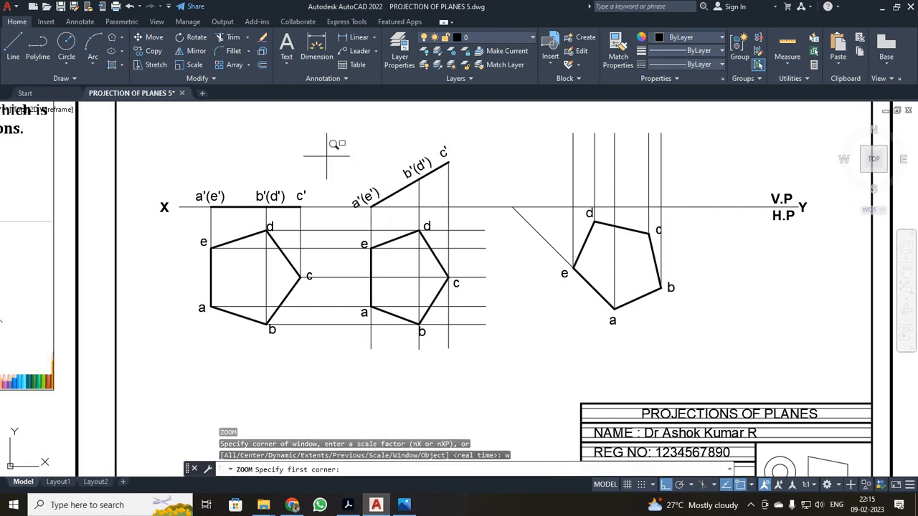
{"action": "left_click", "coordinate": [327, 114]}
{"action": "left_click", "coordinate": [745, 355]}
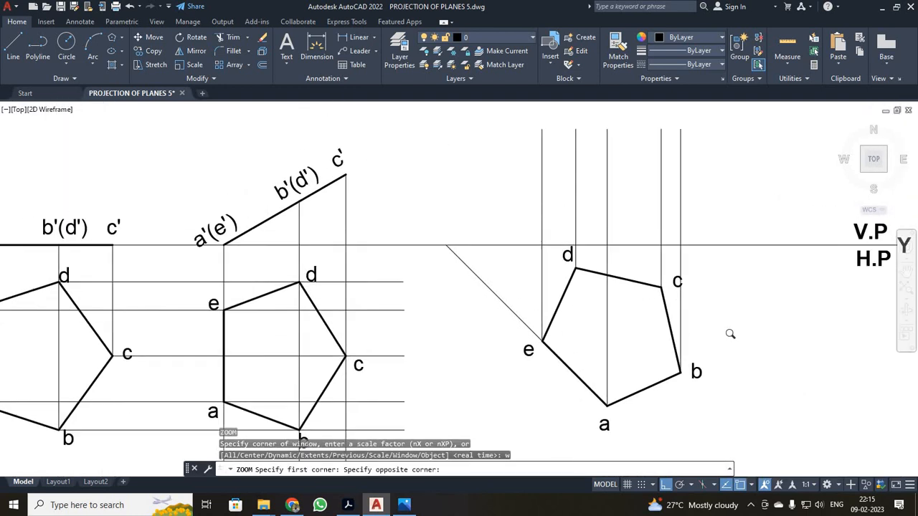
Draw horizontal projectors from b'(d') and c' of the inclined front view across all the vertical projectors of the rotated pentagon
{"action": "left_click", "coordinate": [12, 49]}
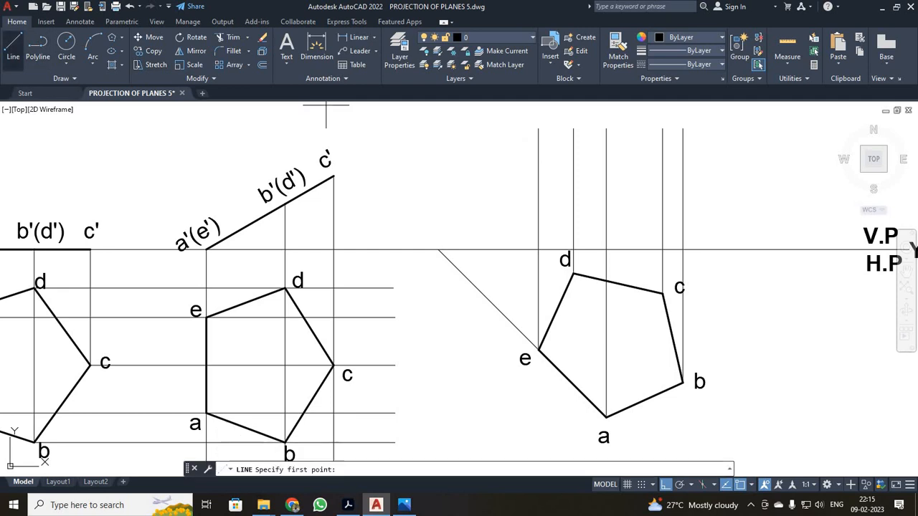
{"action": "left_click", "coordinate": [284, 204]}
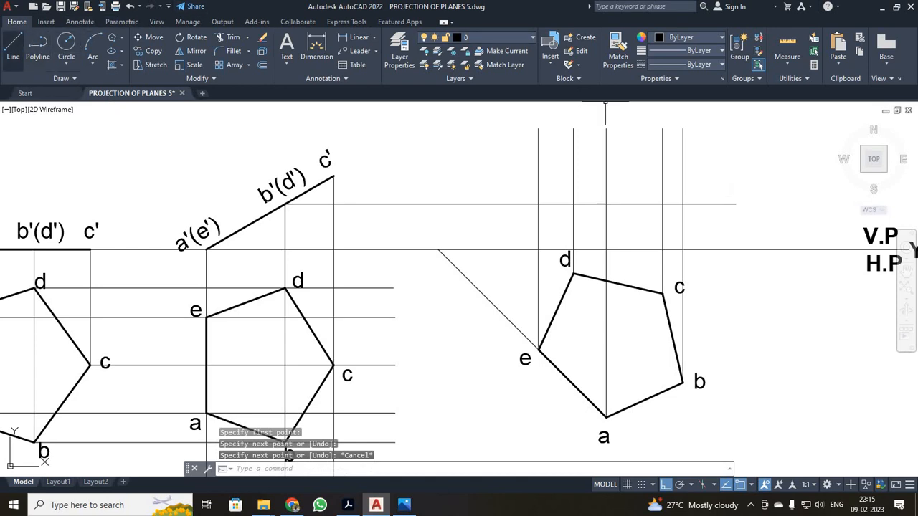
{"action": "left_click", "coordinate": [12, 48]}
{"action": "left_click", "coordinate": [334, 175]}
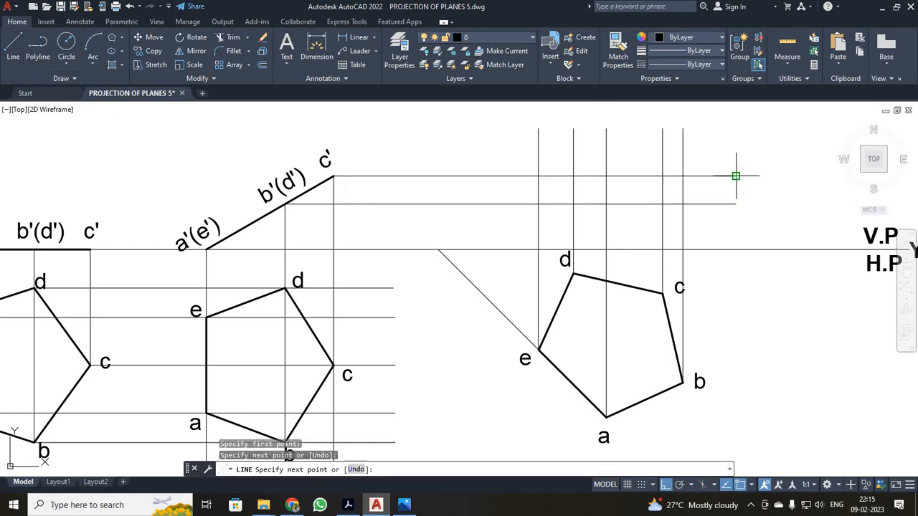
{"action": "key", "text": "Escape"}
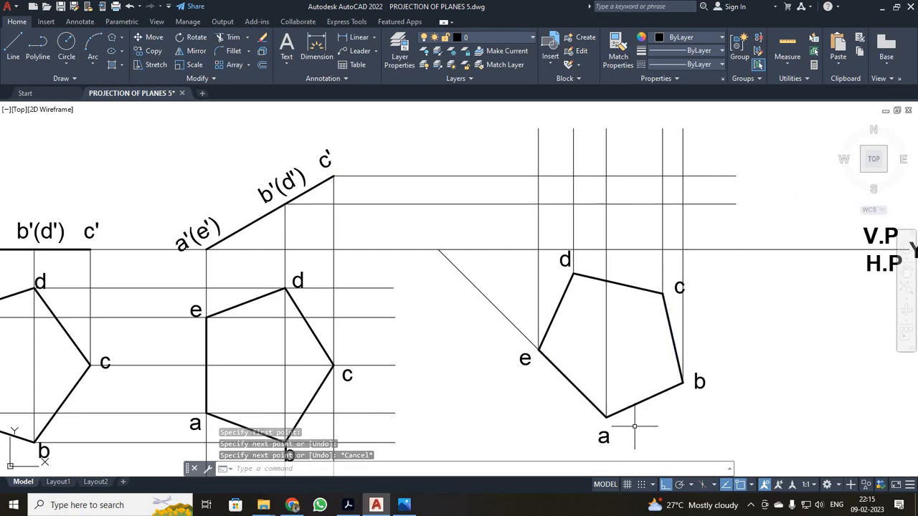
Try copying the slanted c' label of the inclined front view to the XY line above corner a, and undo the copy
{"action": "left_click", "coordinate": [324, 160]}
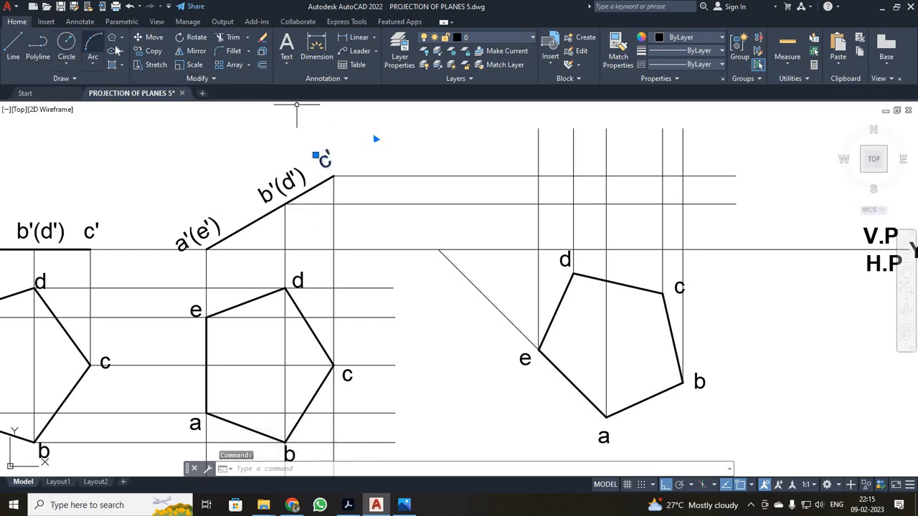
{"action": "left_click", "coordinate": [148, 51]}
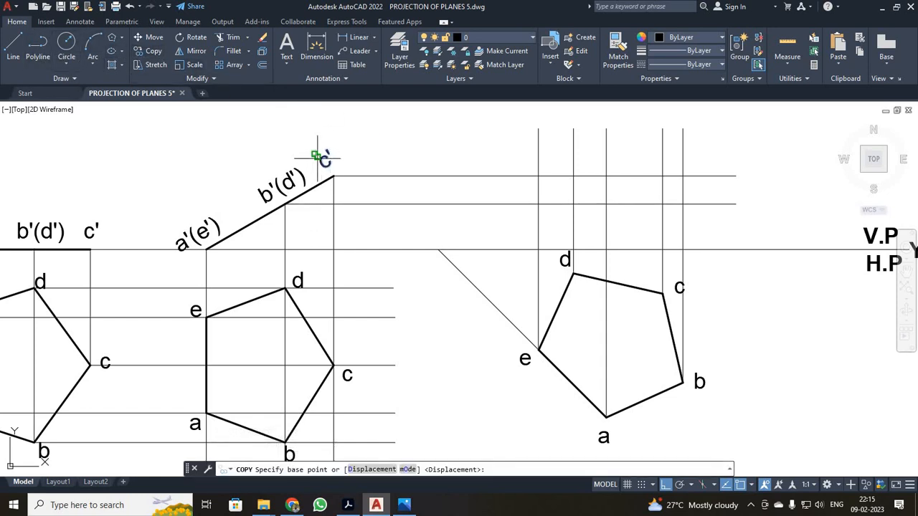
{"action": "left_click", "coordinate": [316, 155]}
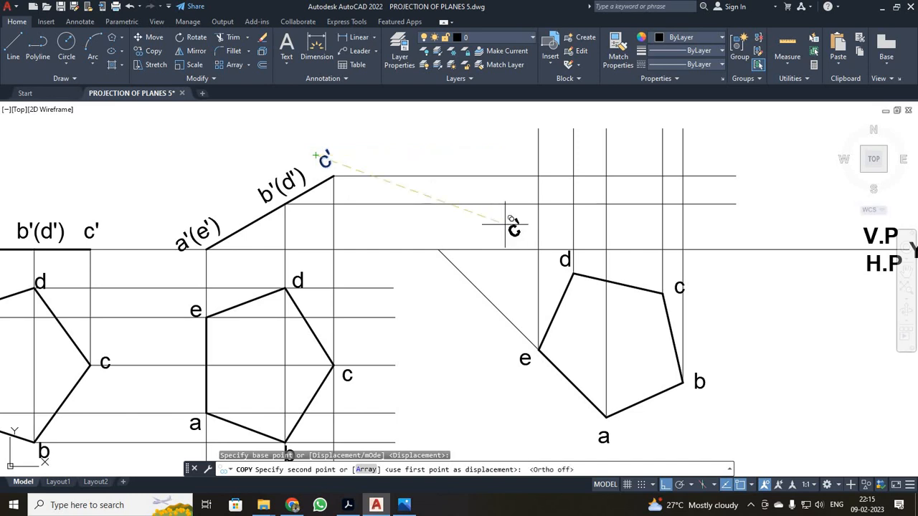
{"action": "key", "text": "F8"}
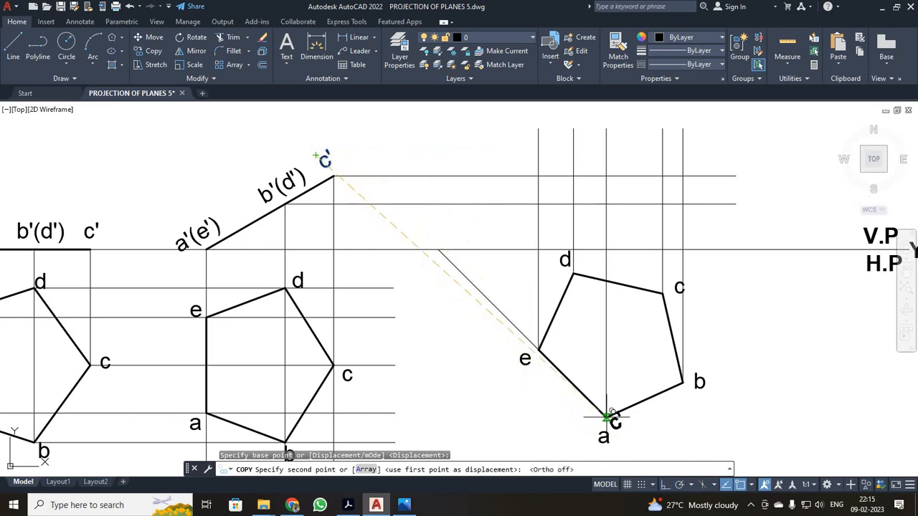
{"action": "left_click", "coordinate": [608, 237]}
{"action": "key", "text": "Escape"}
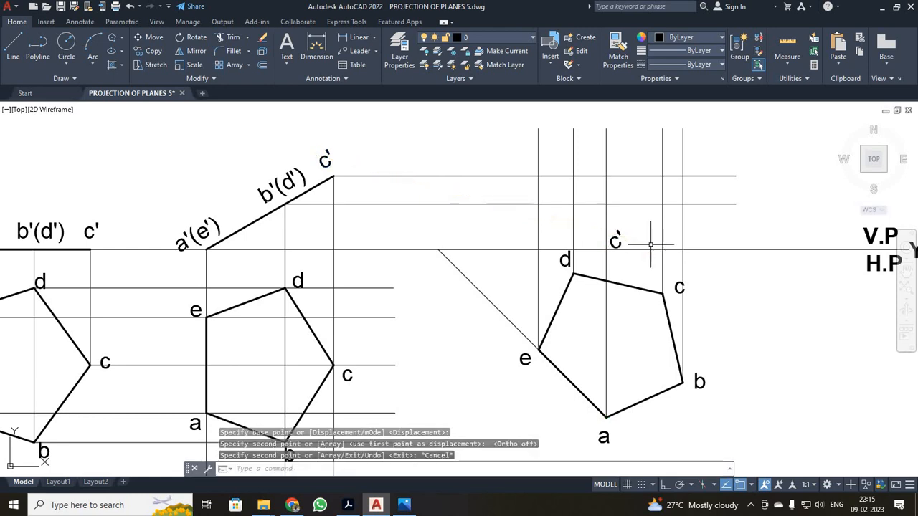
{"action": "key", "text": "ctrl+z"}
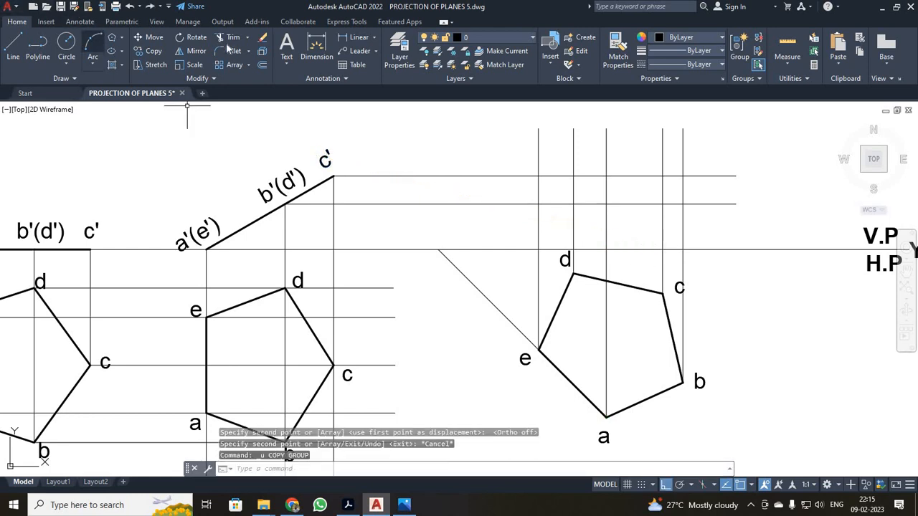
Copy the upright c' label of the first front view, with Ortho off, beside the five projector intersections of the final front view
{"action": "left_click", "coordinate": [149, 51]}
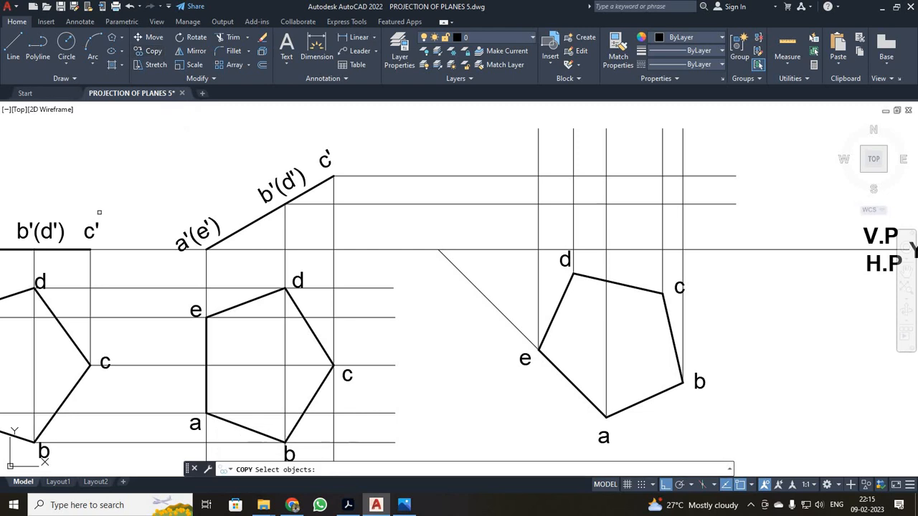
{"action": "left_click", "coordinate": [87, 233]}
{"action": "left_click", "coordinate": [90, 232]}
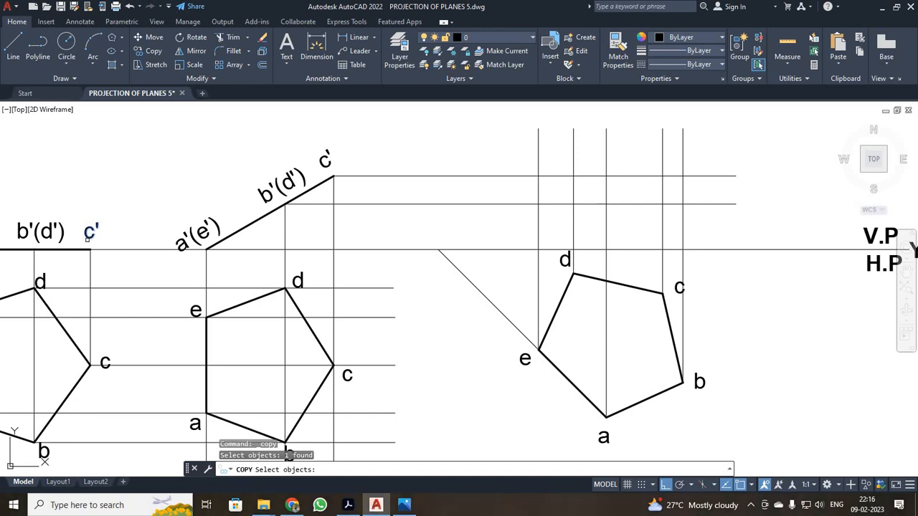
{"action": "left_click", "coordinate": [89, 232]}
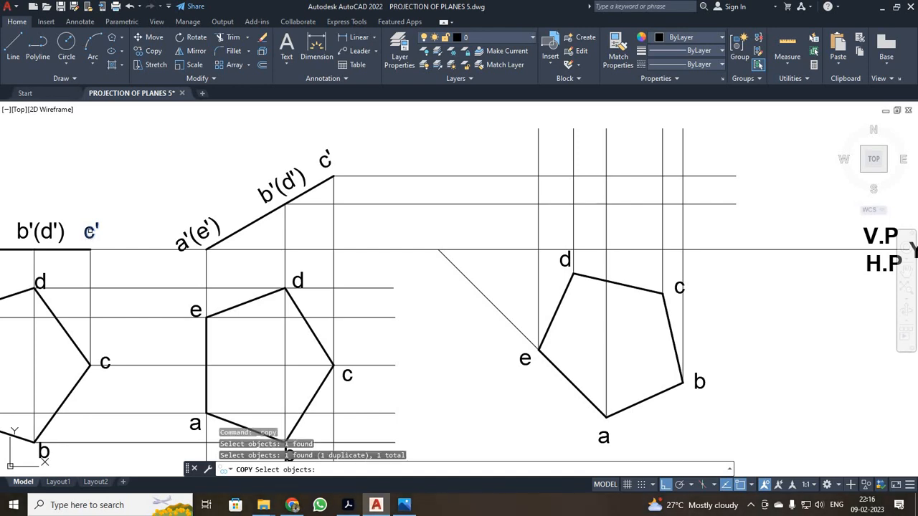
{"action": "key", "text": "Return"}
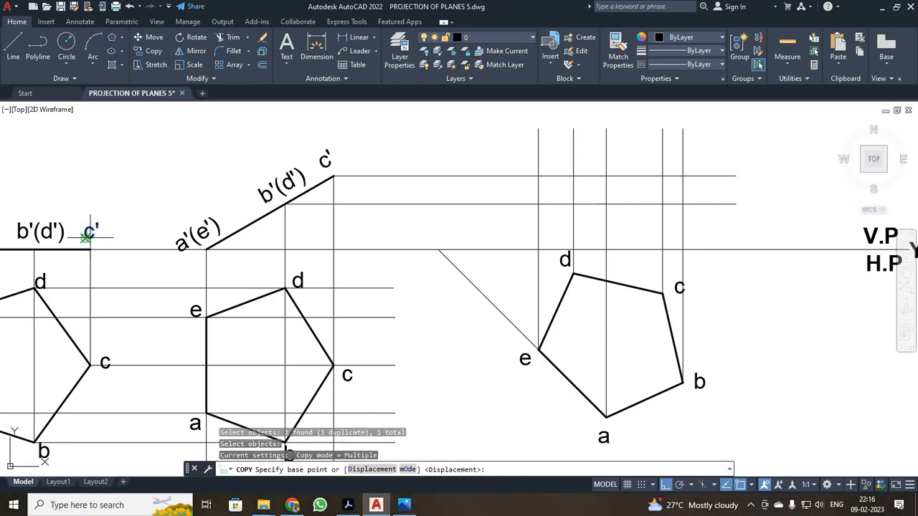
{"action": "left_click", "coordinate": [87, 237]}
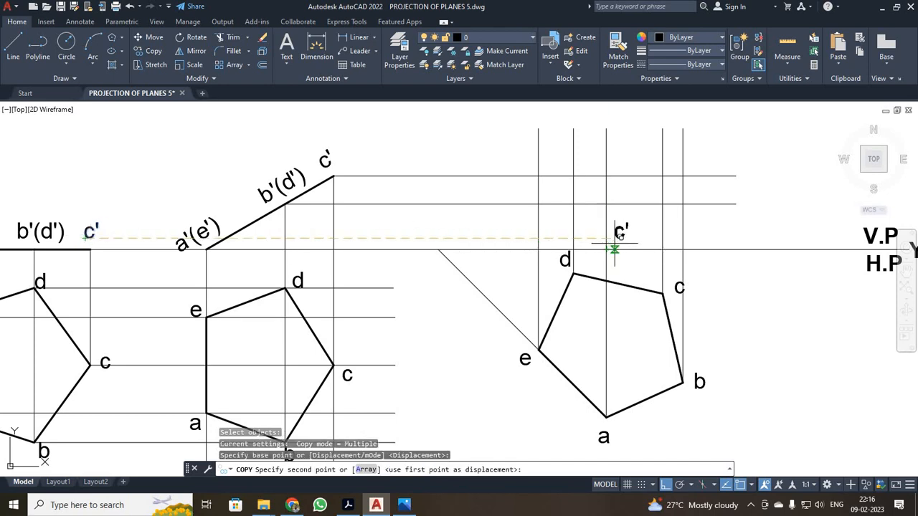
{"action": "key", "text": "F8"}
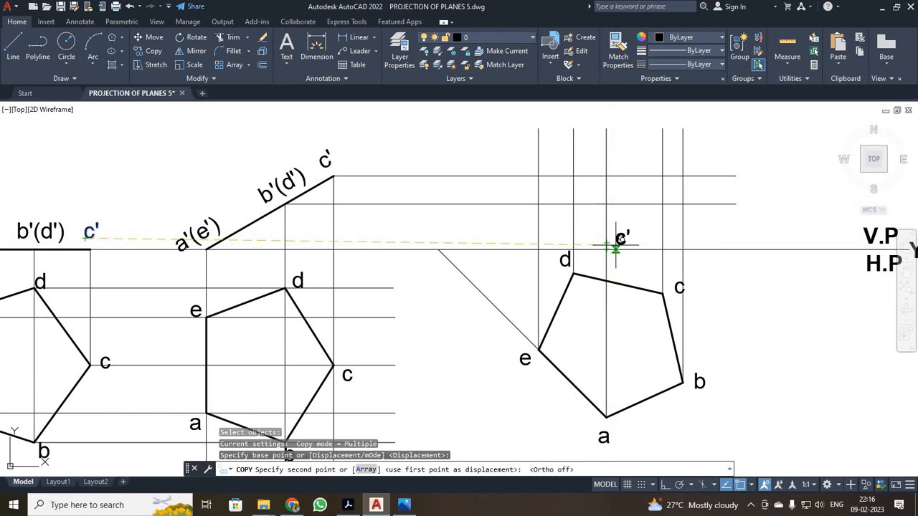
{"action": "left_click", "coordinate": [615, 248]}
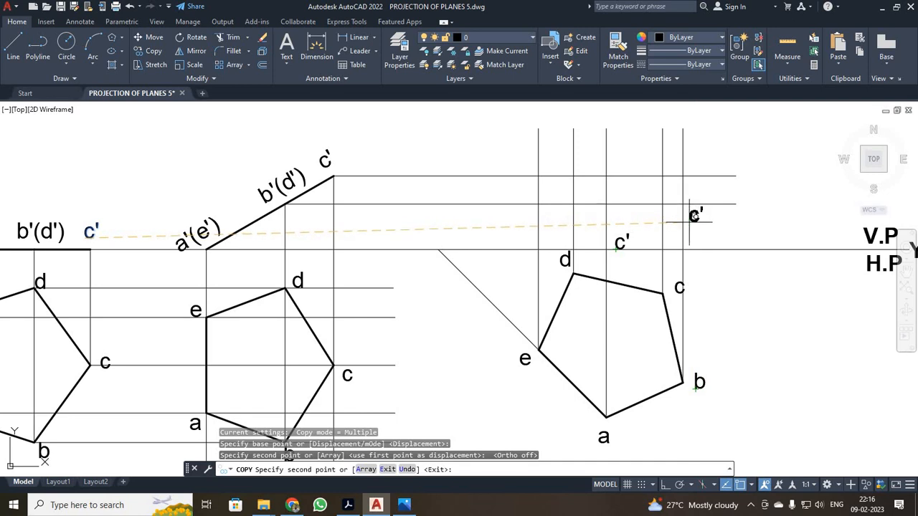
{"action": "left_click", "coordinate": [688, 222]}
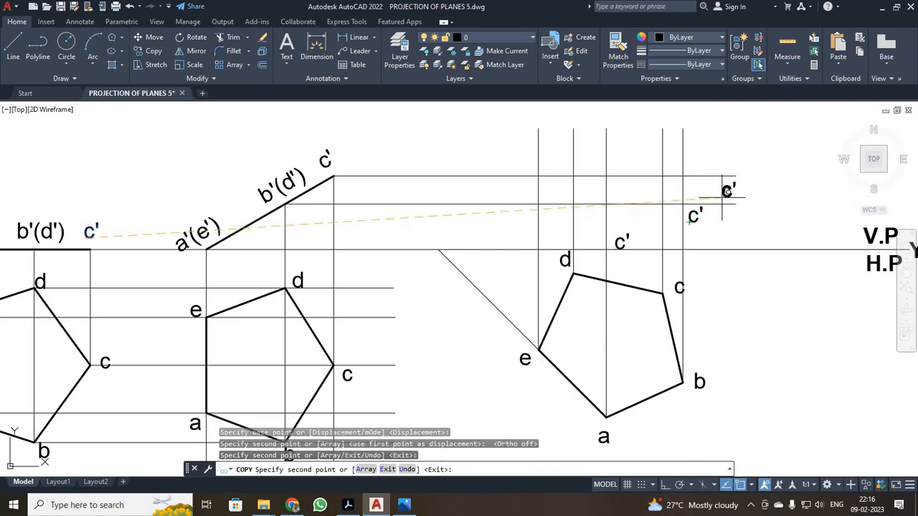
{"action": "left_click", "coordinate": [647, 175]}
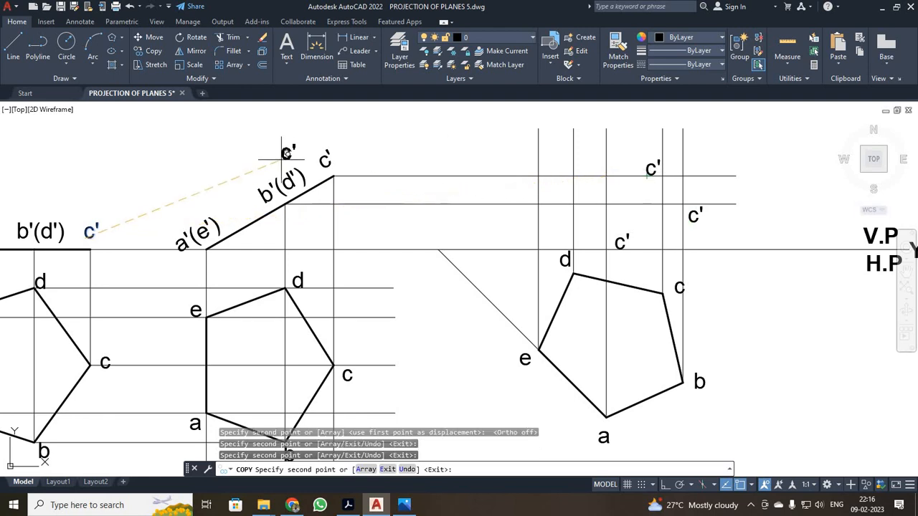
{"action": "left_click", "coordinate": [560, 204]}
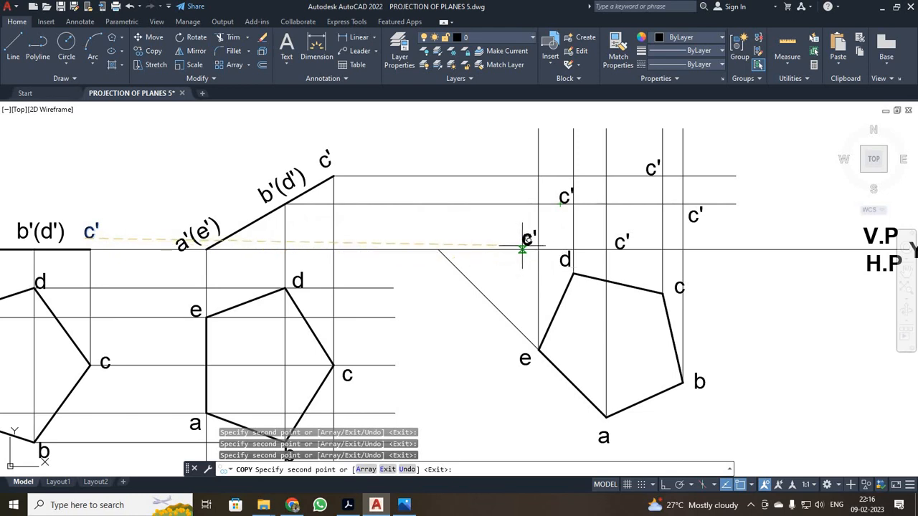
{"action": "left_click", "coordinate": [524, 244]}
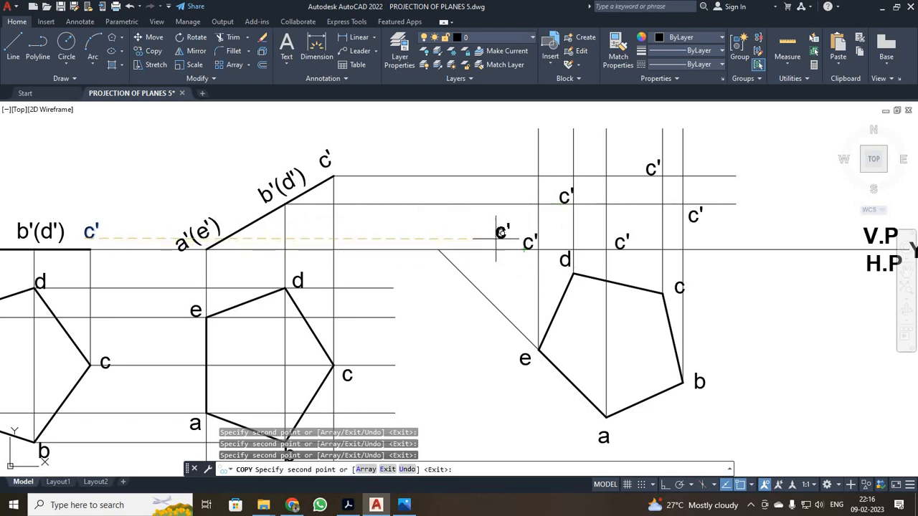
{"action": "key", "text": "Escape"}
Change the copied label on XY above corner a to "a'" and the one on the projector from b to "b'"
{"action": "double_click", "coordinate": [616, 244]}
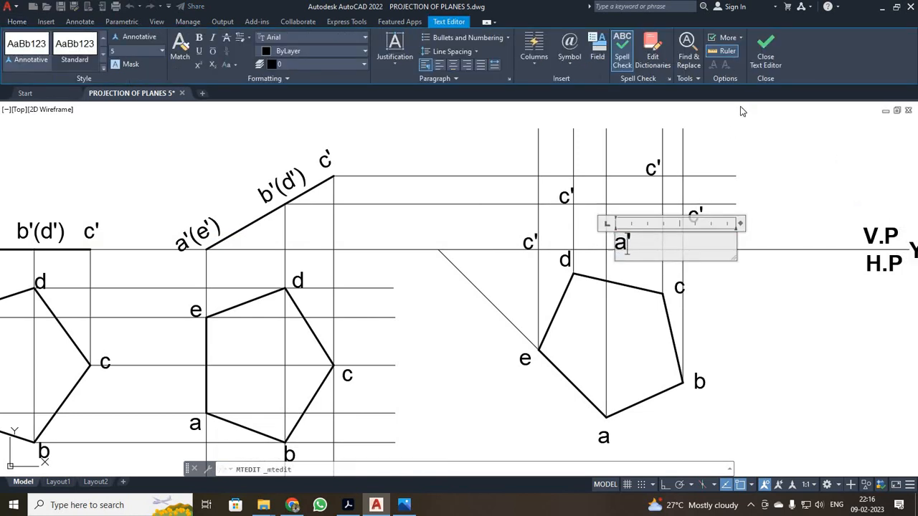
{"action": "left_click", "coordinate": [765, 50]}
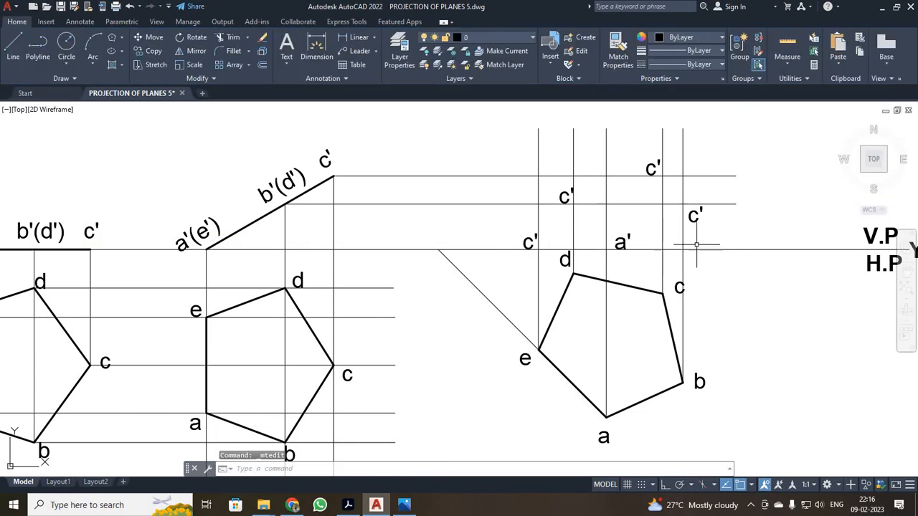
{"action": "double_click", "coordinate": [694, 214]}
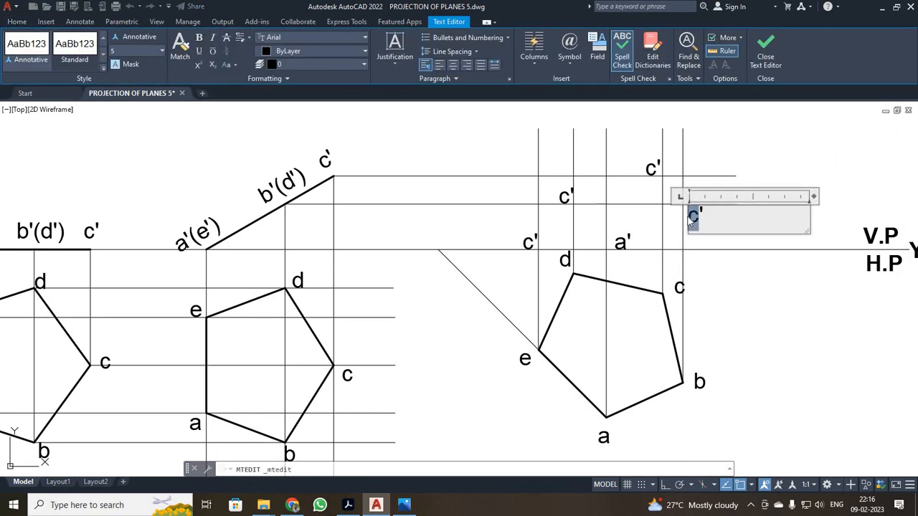
{"action": "type", "text": "b"}
{"action": "left_click", "coordinate": [765, 50]}
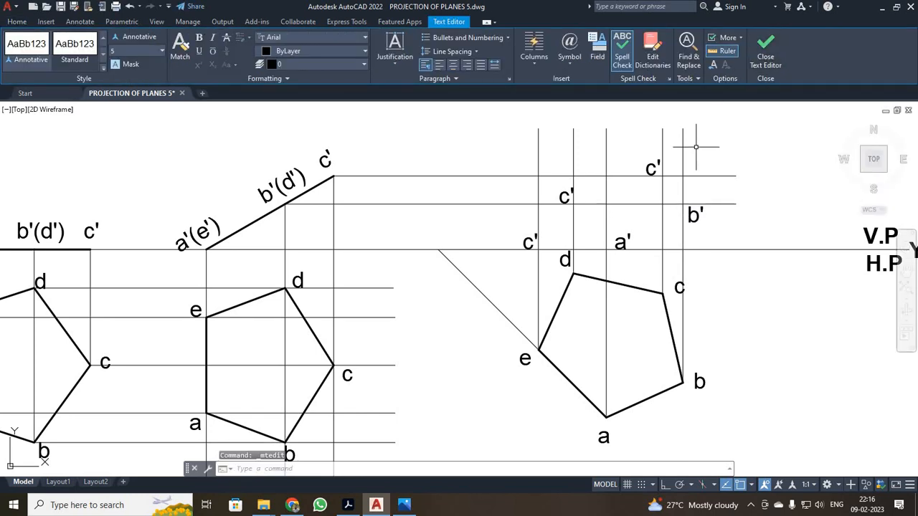
Change the copied label on the projector from d to "d'" and the one on XY above corner e to "e'"
{"action": "double_click", "coordinate": [566, 197]}
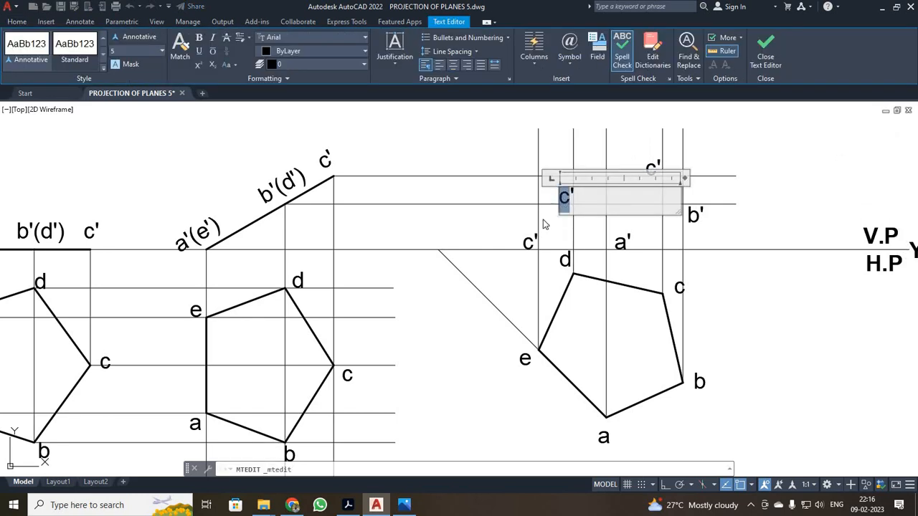
{"action": "type", "text": "d"}
{"action": "left_click", "coordinate": [765, 54]}
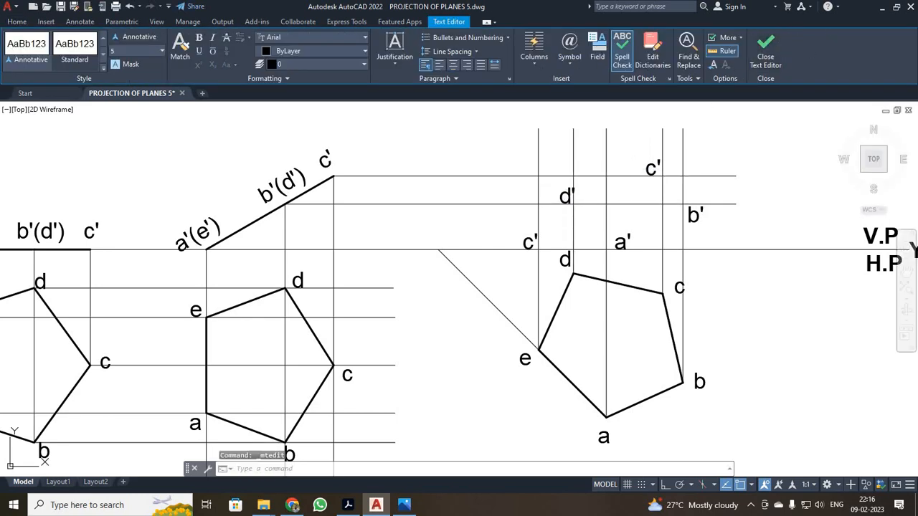
{"action": "double_click", "coordinate": [528, 242]}
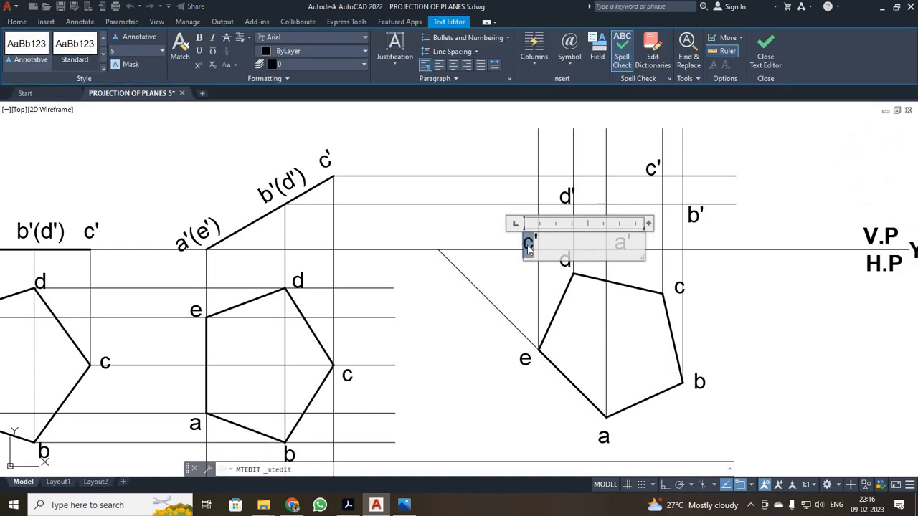
{"action": "type", "text": "e"}
{"action": "left_click", "coordinate": [765, 46]}
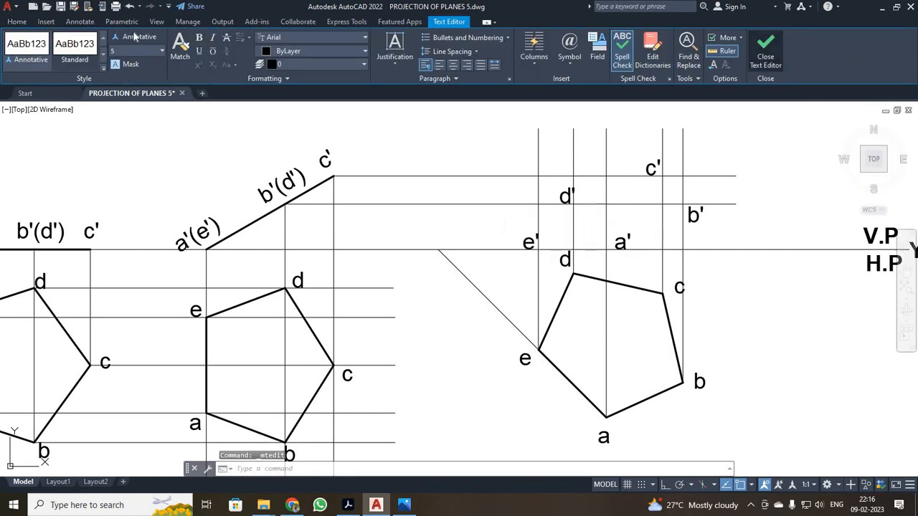
Draw the final front view as a closed line outline through intersections a', b', c', d' and e'
{"action": "left_click", "coordinate": [12, 44]}
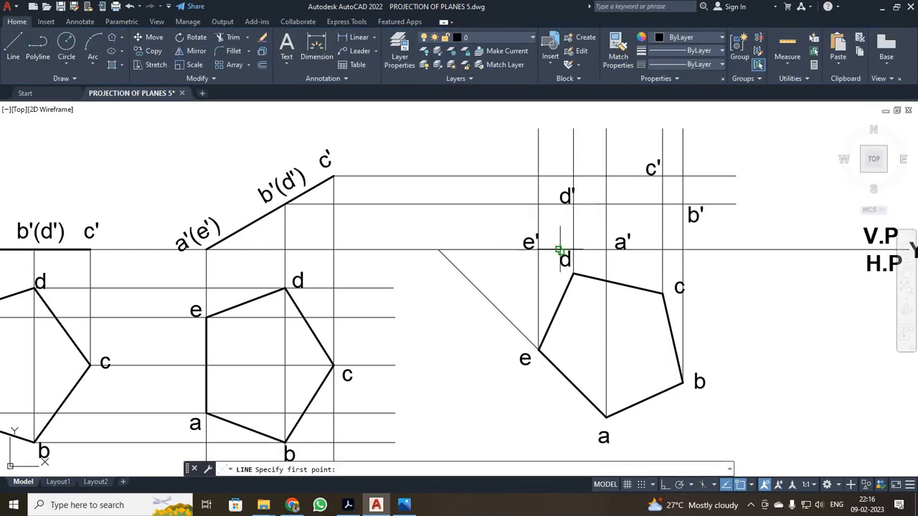
{"action": "left_click", "coordinate": [606, 249]}
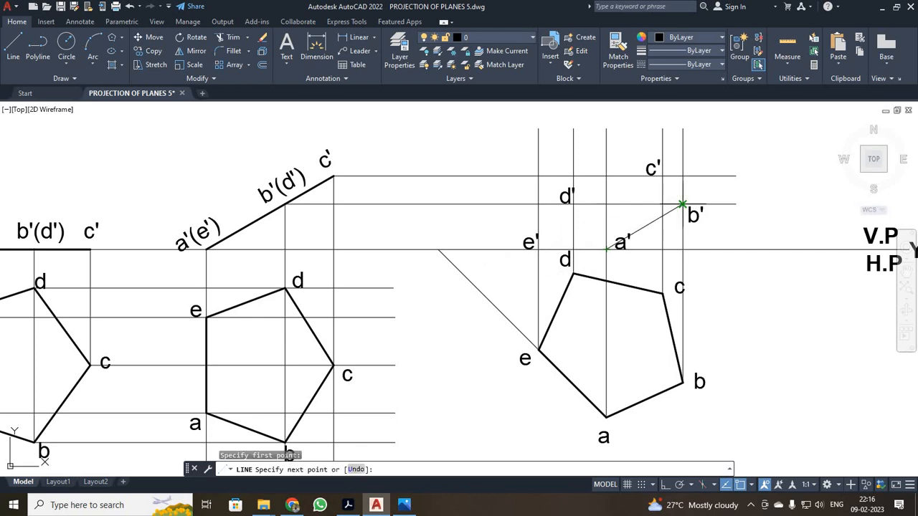
{"action": "left_click", "coordinate": [682, 205]}
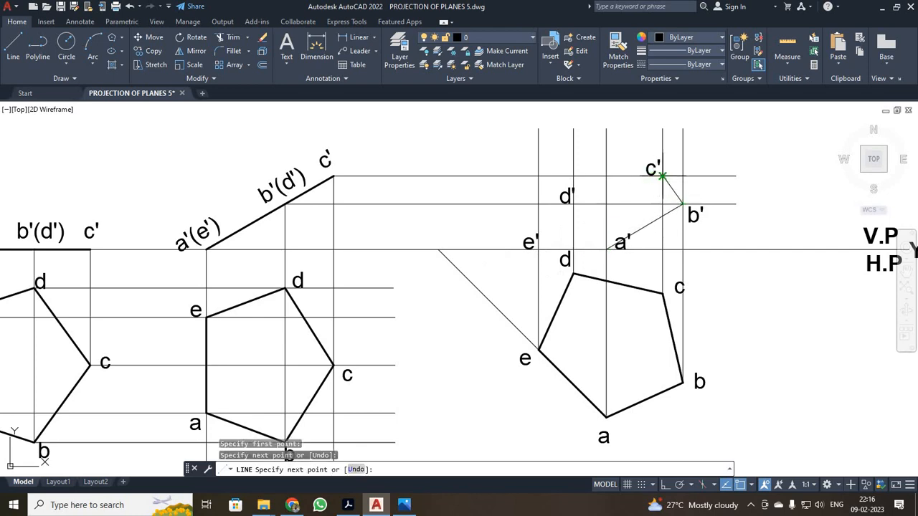
{"action": "left_click", "coordinate": [647, 175]}
{"action": "left_click", "coordinate": [573, 204]}
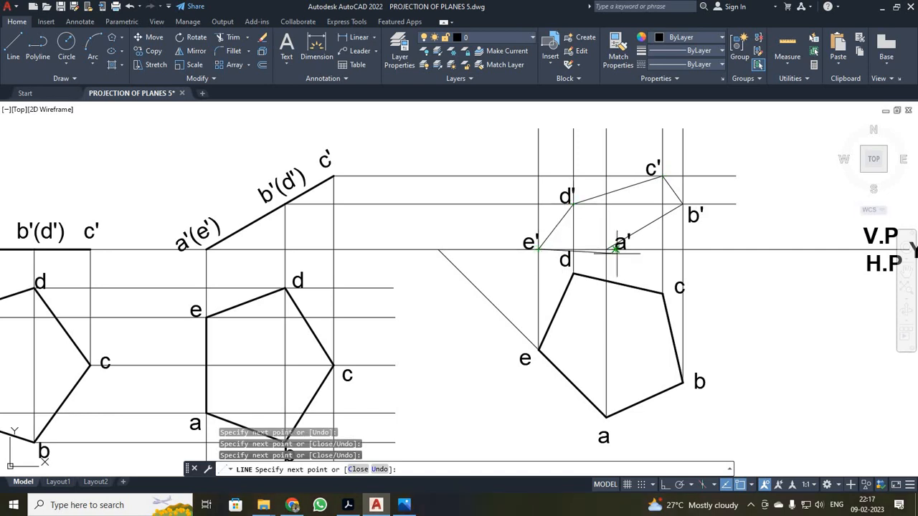
{"action": "key", "text": "Escape"}
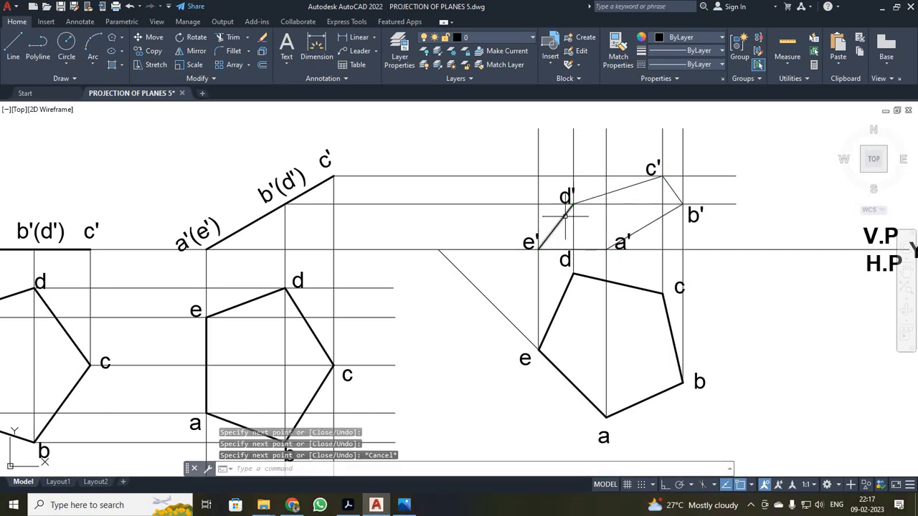
Set the lineweight of all five outline edges of the final front view a'b'c'd'e' to 0.35 mm
{"action": "left_click", "coordinate": [565, 215]}
{"action": "left_click", "coordinate": [597, 249]}
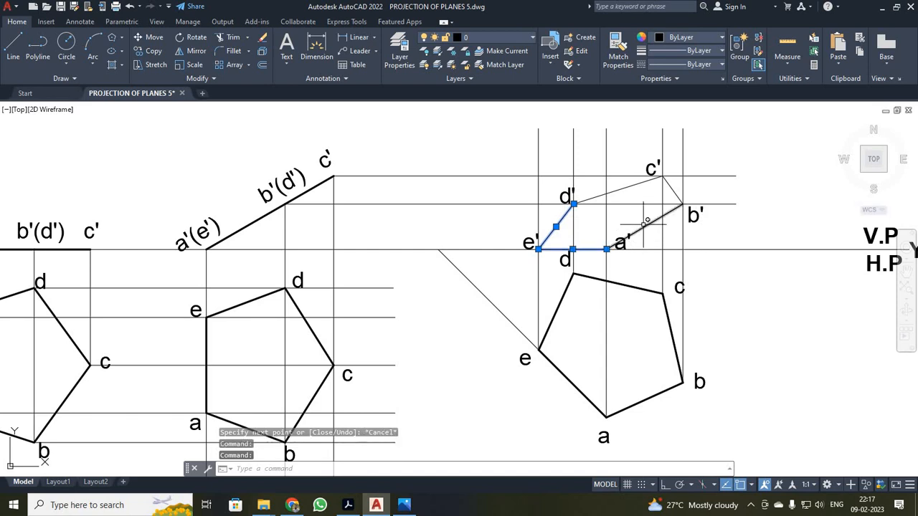
{"action": "left_click", "coordinate": [643, 221]}
{"action": "left_click", "coordinate": [658, 219]}
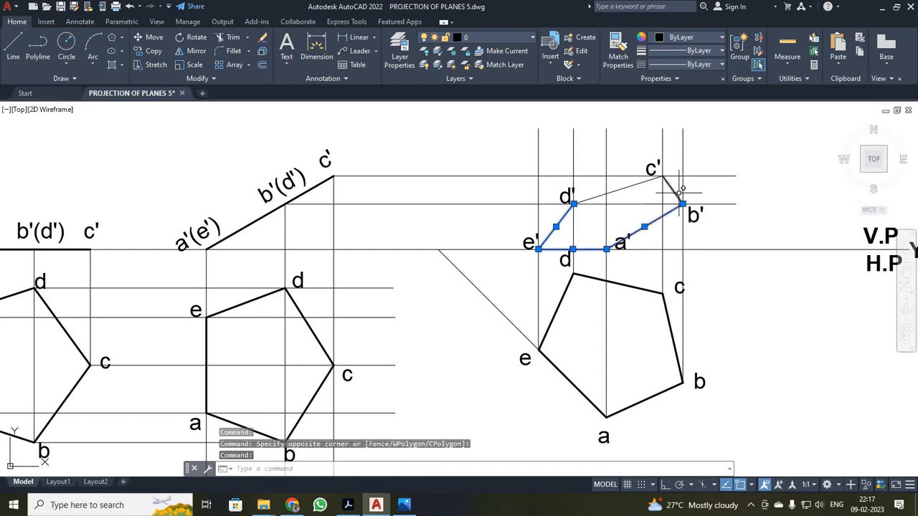
{"action": "left_click", "coordinate": [675, 188]}
{"action": "left_click", "coordinate": [638, 184]}
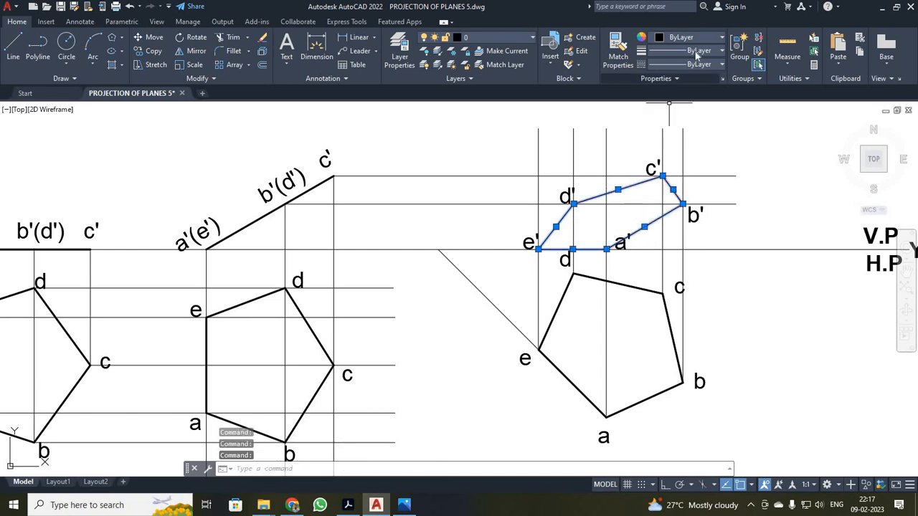
{"action": "left_click", "coordinate": [695, 52]}
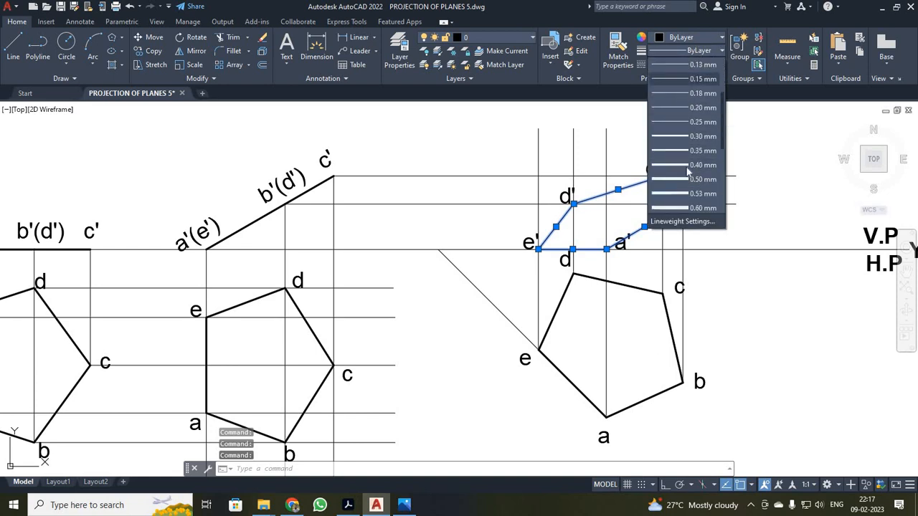
{"action": "left_click", "coordinate": [691, 151]}
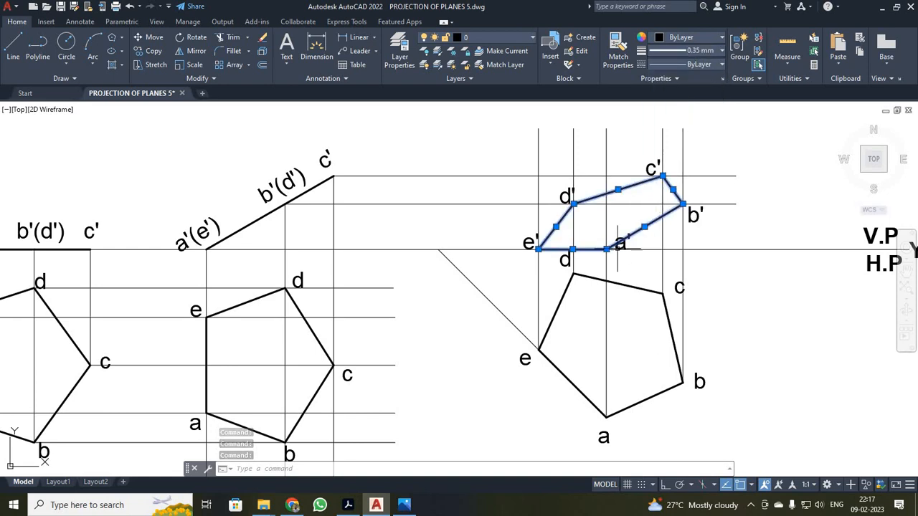
{"action": "scroll", "coordinate": [593, 266], "scroll_direction": "down", "scroll_amount": 4}
{"action": "scroll", "coordinate": [595, 265], "scroll_direction": "down", "scroll_amount": 1}
{"action": "scroll", "coordinate": [581, 337], "scroll_direction": "up", "scroll_amount": 3}
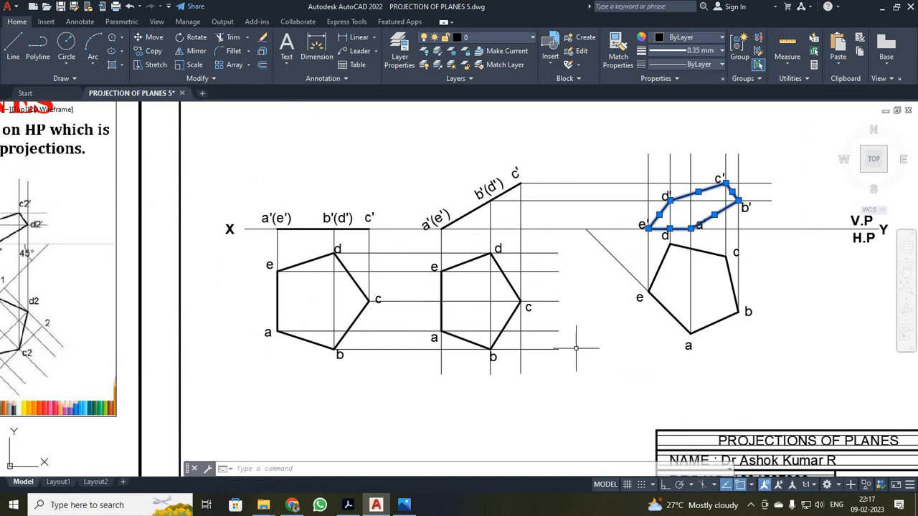
{"action": "key", "text": "Escape"}
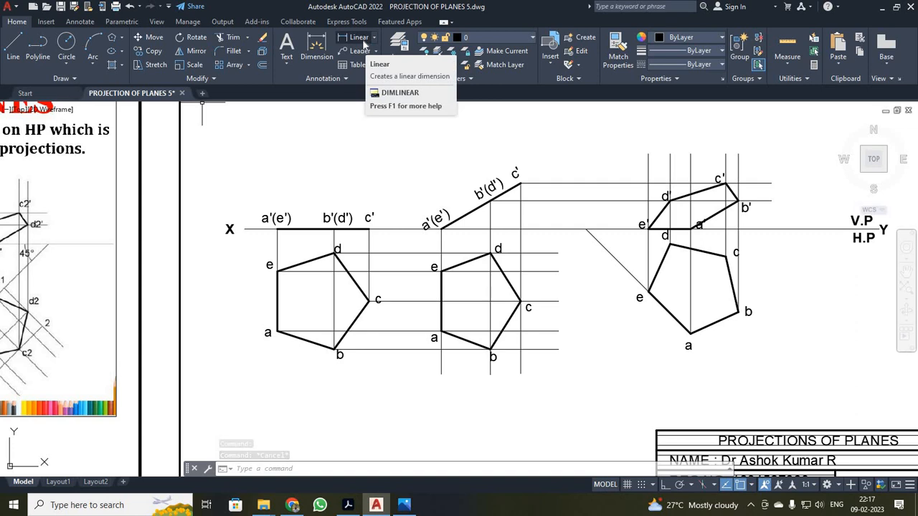
Examine the arrow size, text height and primary units settings of the ISO-25 dimension style with the DIMSTY command
{"action": "type", "text": "d"}
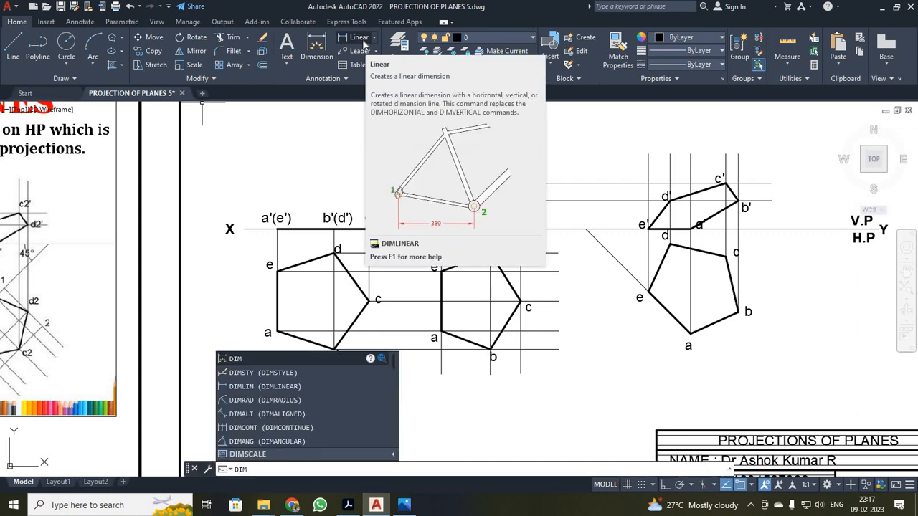
{"action": "type", "text": "sty"}
{"action": "key", "text": "Return"}
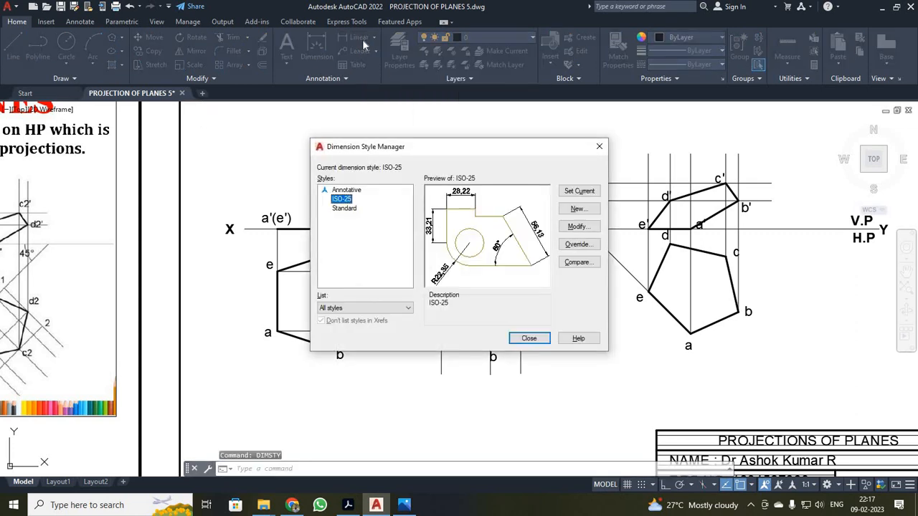
{"action": "left_click", "coordinate": [582, 229]}
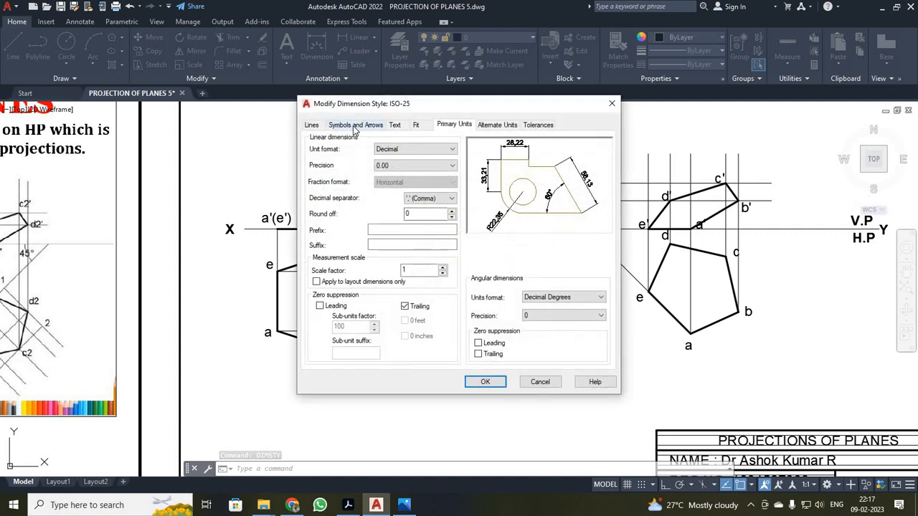
{"action": "left_click", "coordinate": [354, 126]}
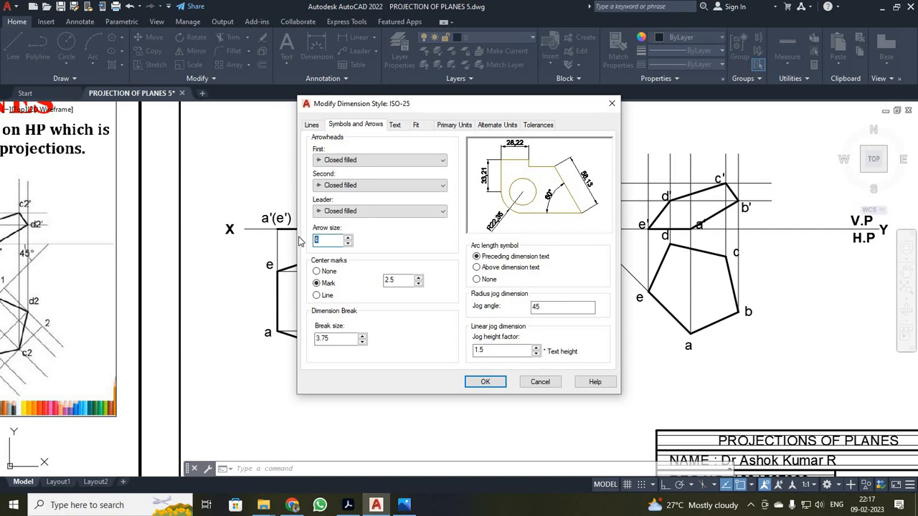
{"action": "left_click", "coordinate": [397, 125]}
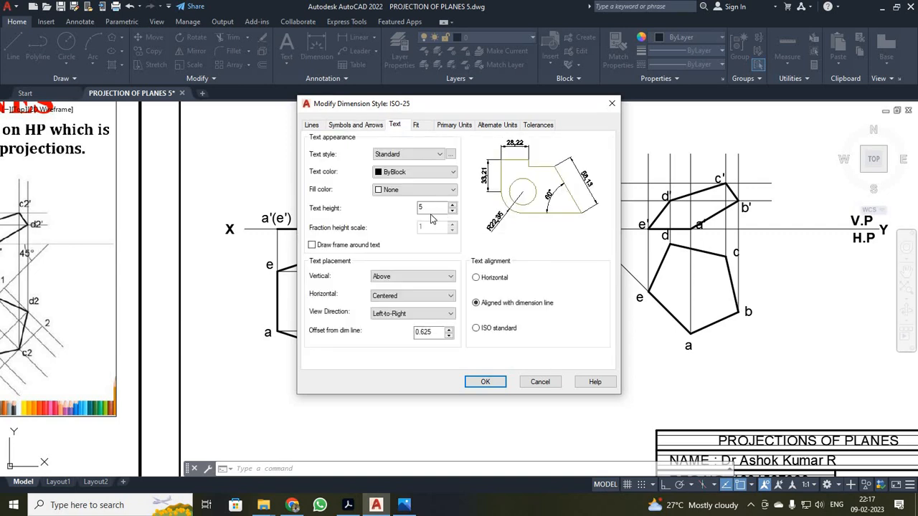
{"action": "left_click", "coordinate": [459, 126]}
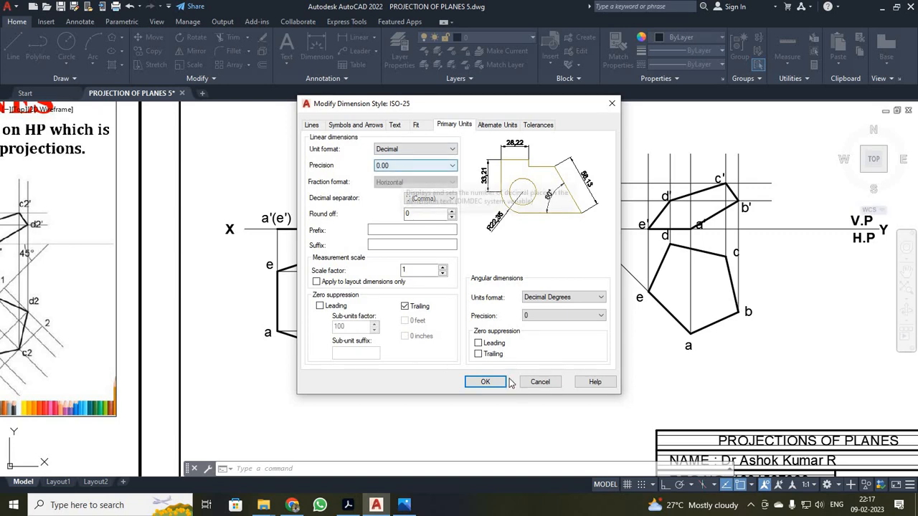
{"action": "left_click", "coordinate": [486, 382]}
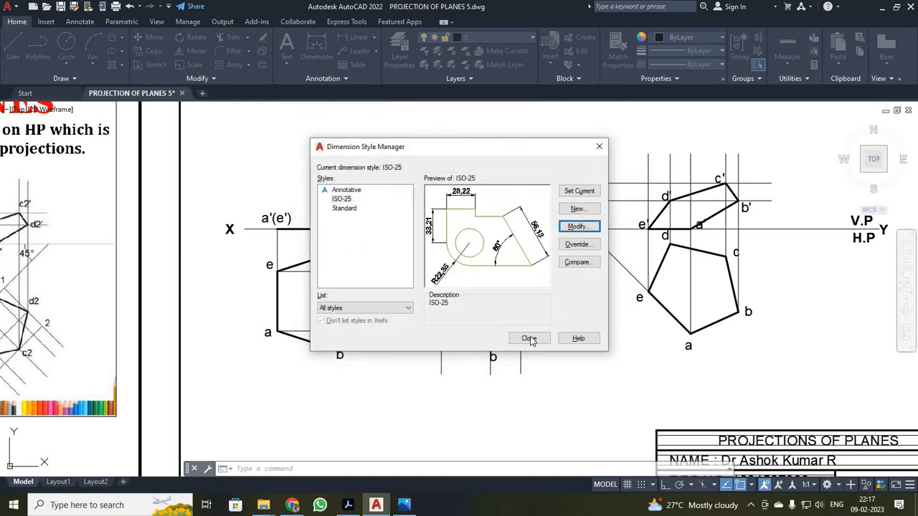
{"action": "left_click", "coordinate": [530, 340]}
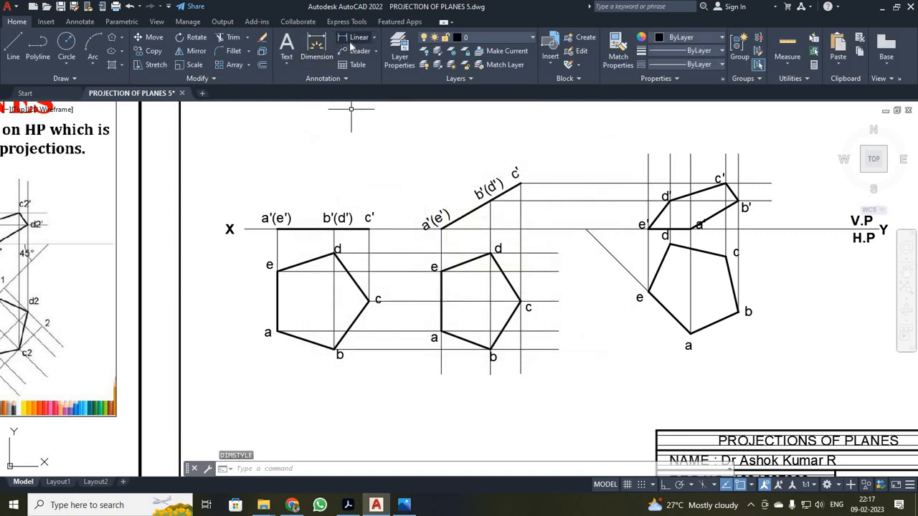
Add a vertical linear dimension to edge ea of the first top view, placing its dimension line outside the pentagon
{"action": "left_click", "coordinate": [350, 41]}
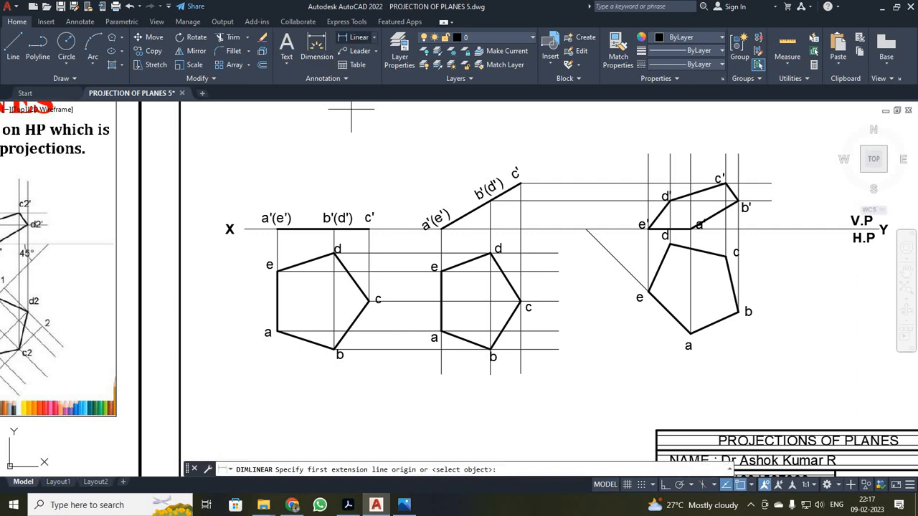
{"action": "left_click", "coordinate": [277, 270]}
{"action": "left_click", "coordinate": [276, 331]}
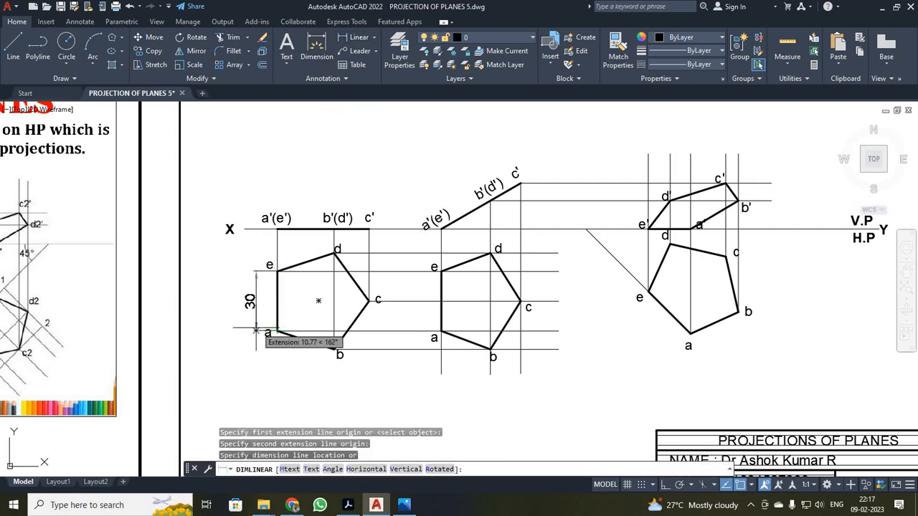
{"action": "left_click", "coordinate": [256, 331]}
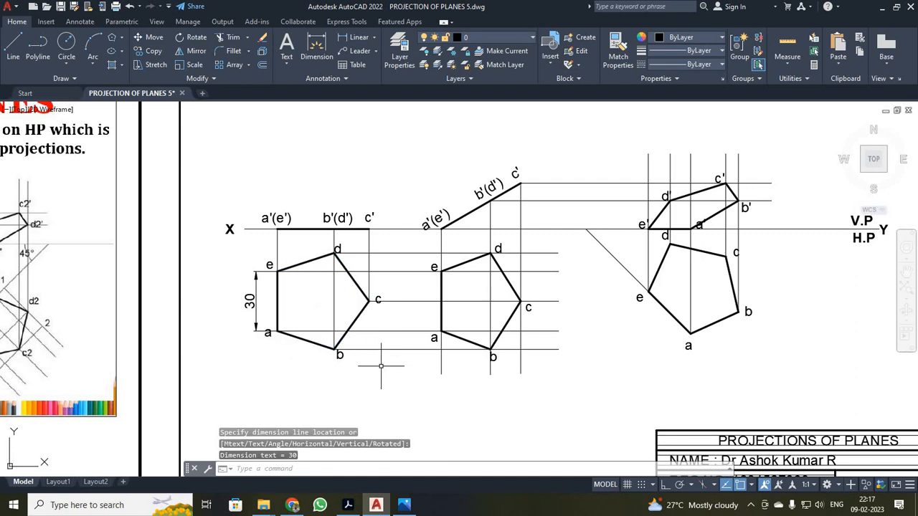
{"action": "type", "text": "z"}
{"action": "key", "text": "Return"}
{"action": "type", "text": "a"}
{"action": "key", "text": "Return"}
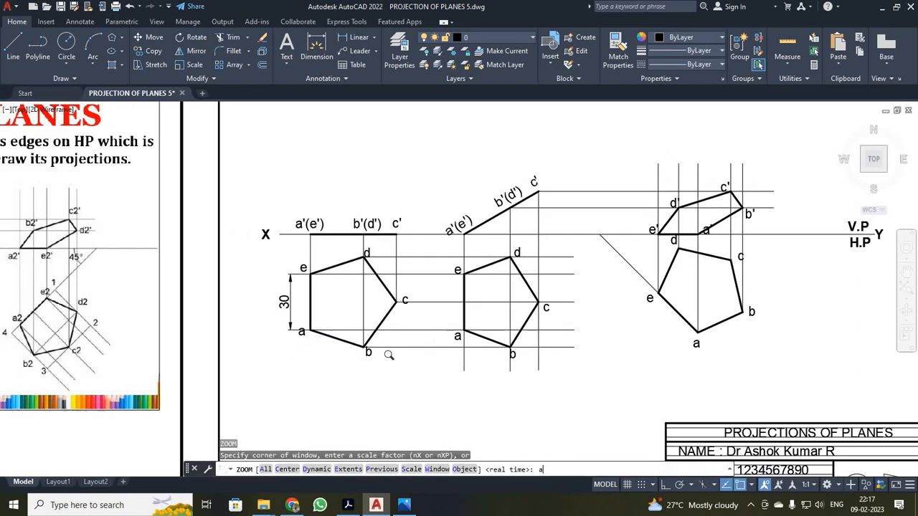